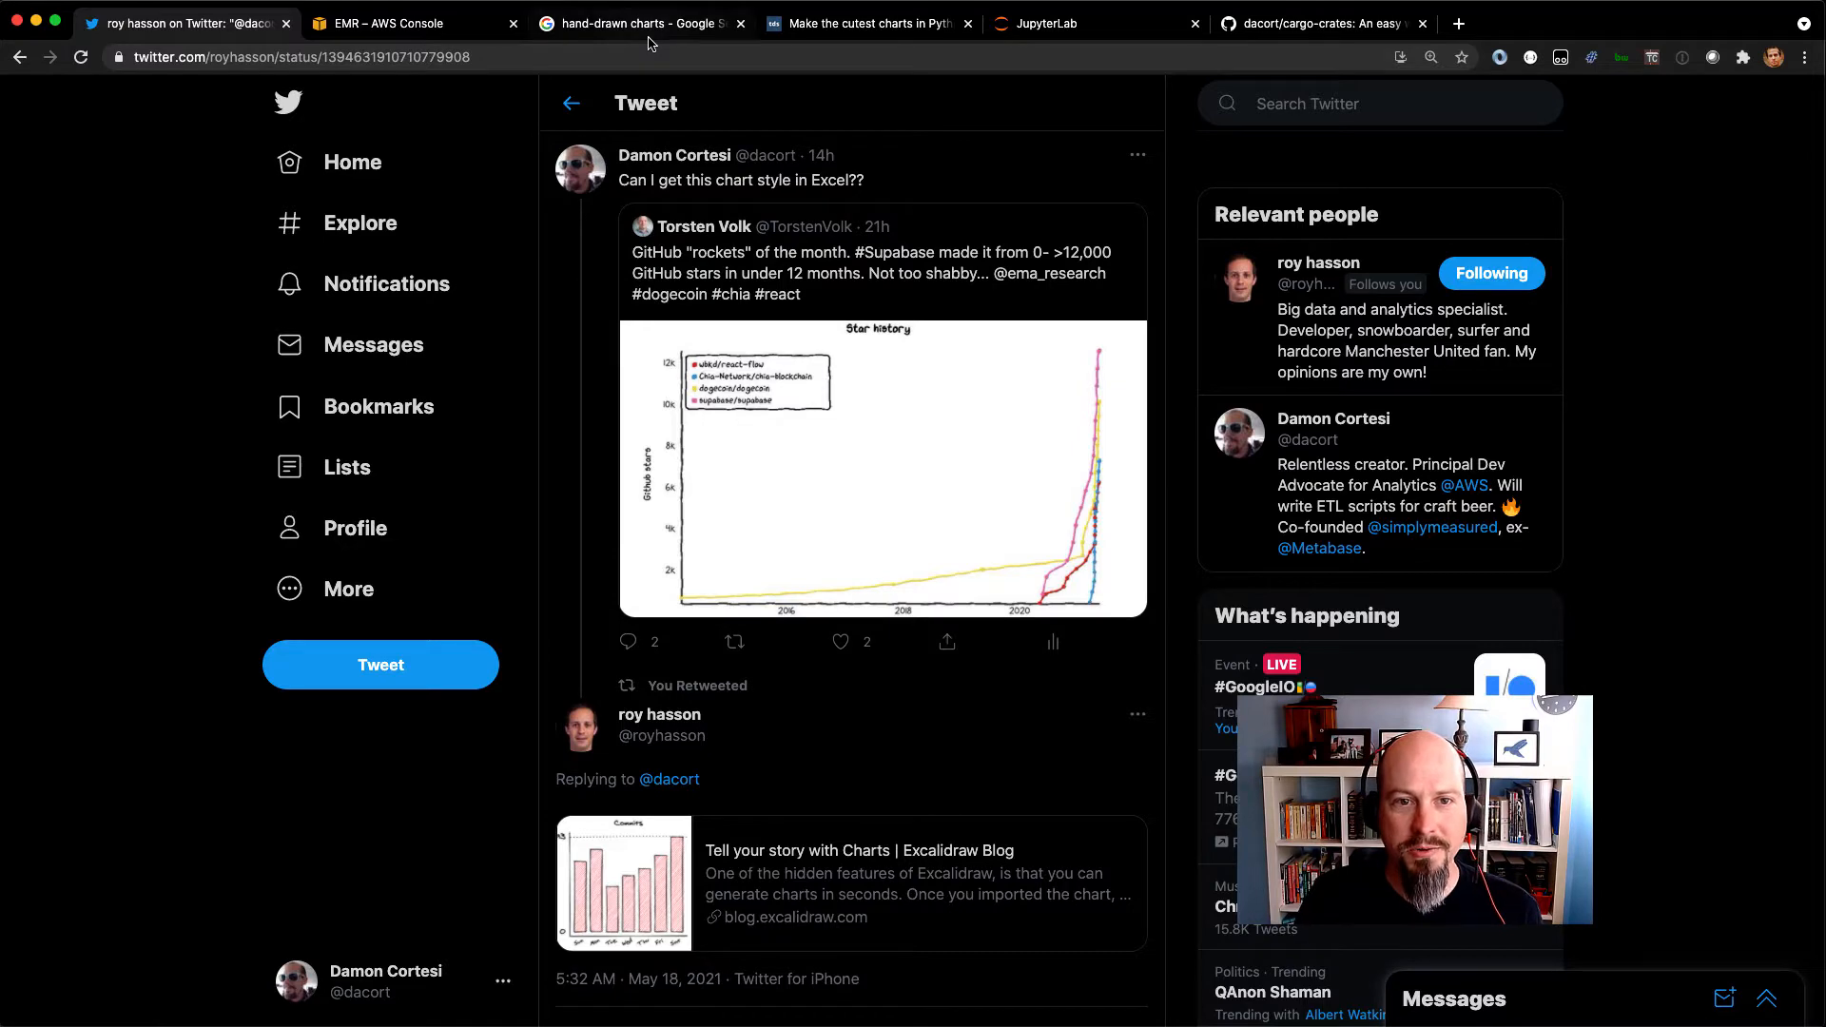
Look through the web results for hand-drawn charts, then bring up the article on making the cutest charts in Python.
{"action": "left_click", "coordinate": [649, 38]}
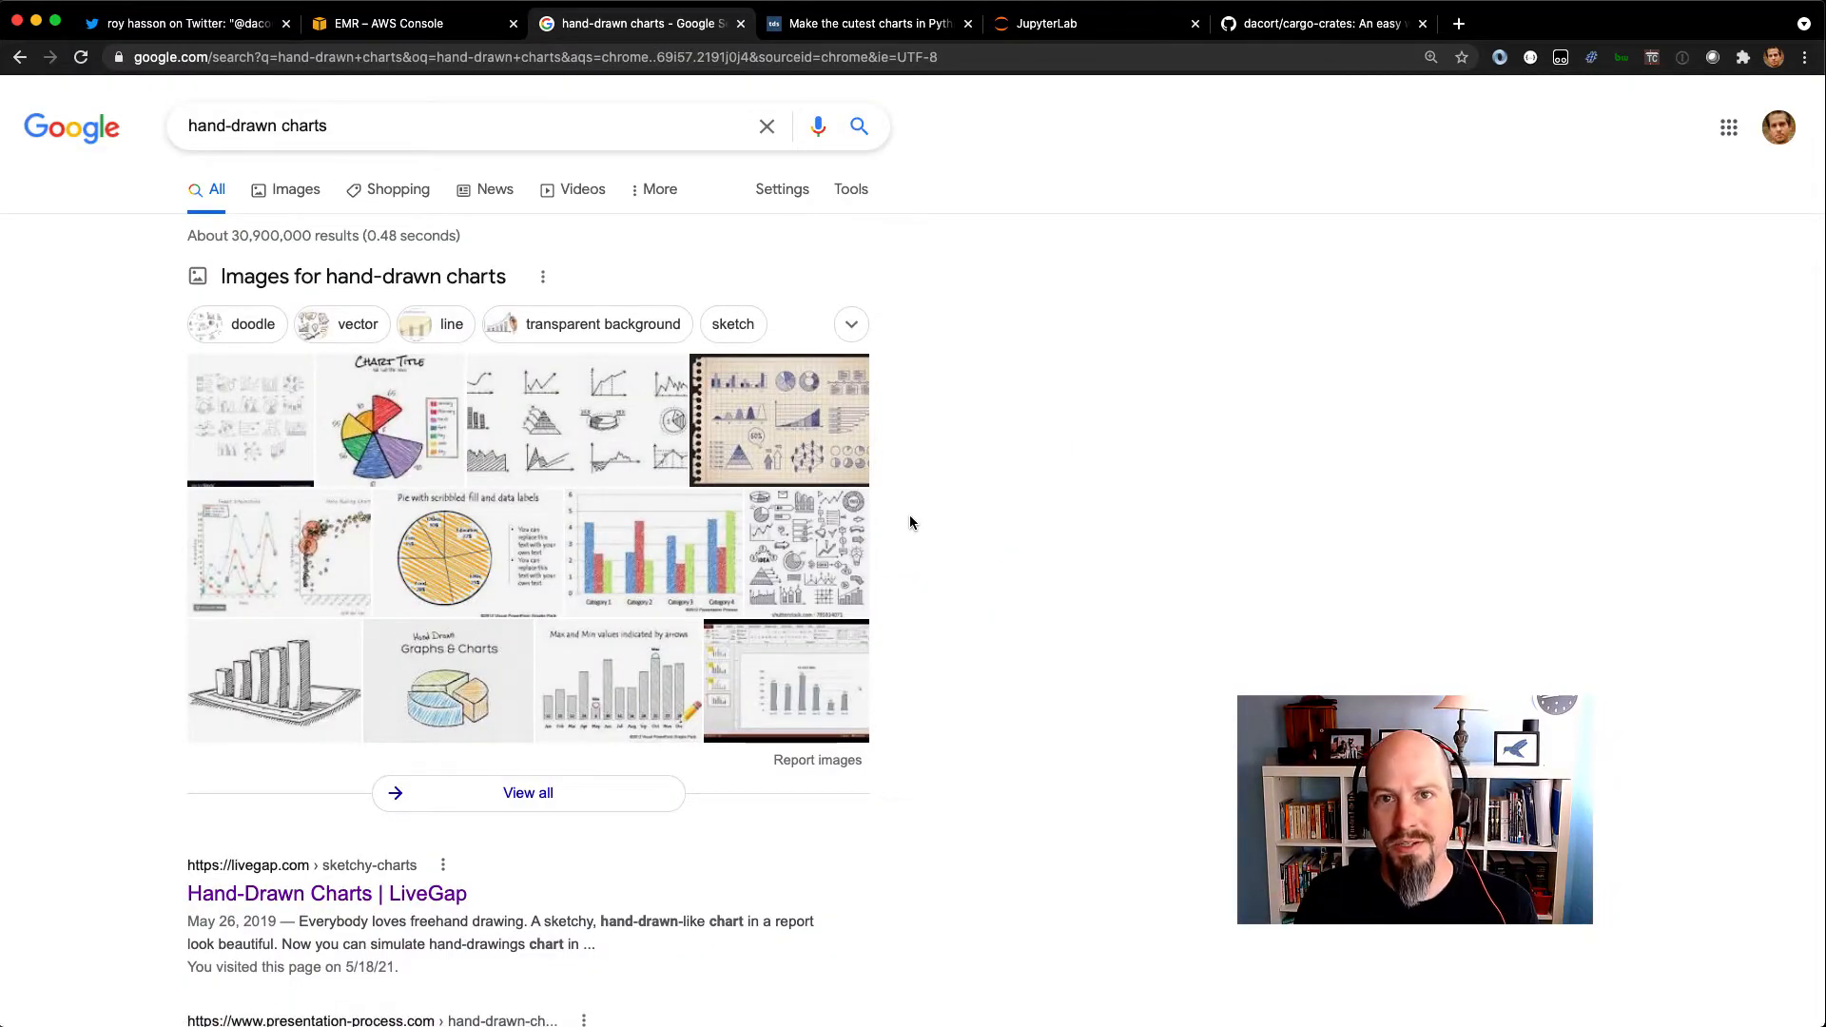
{"action": "scroll", "coordinate": [909, 515], "scroll_direction": "down", "scroll_amount": 2}
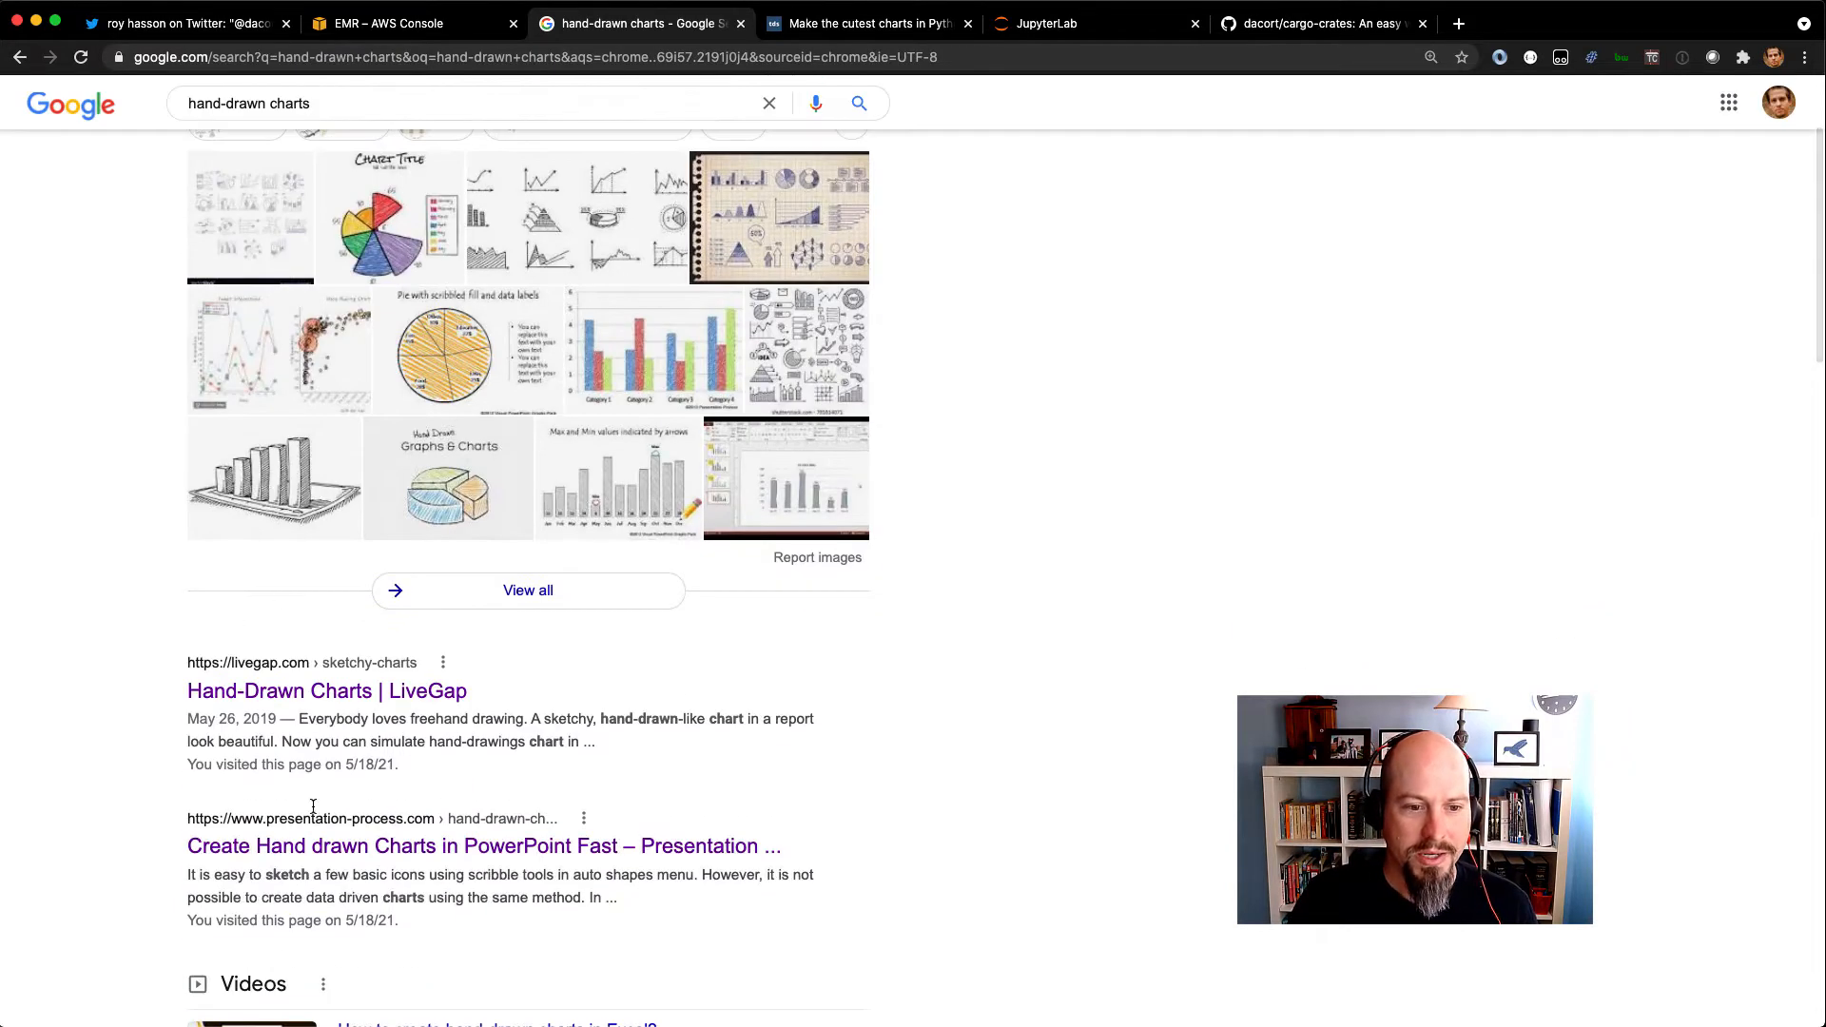
{"action": "scroll", "coordinate": [193, 704], "scroll_direction": "down", "scroll_amount": 2}
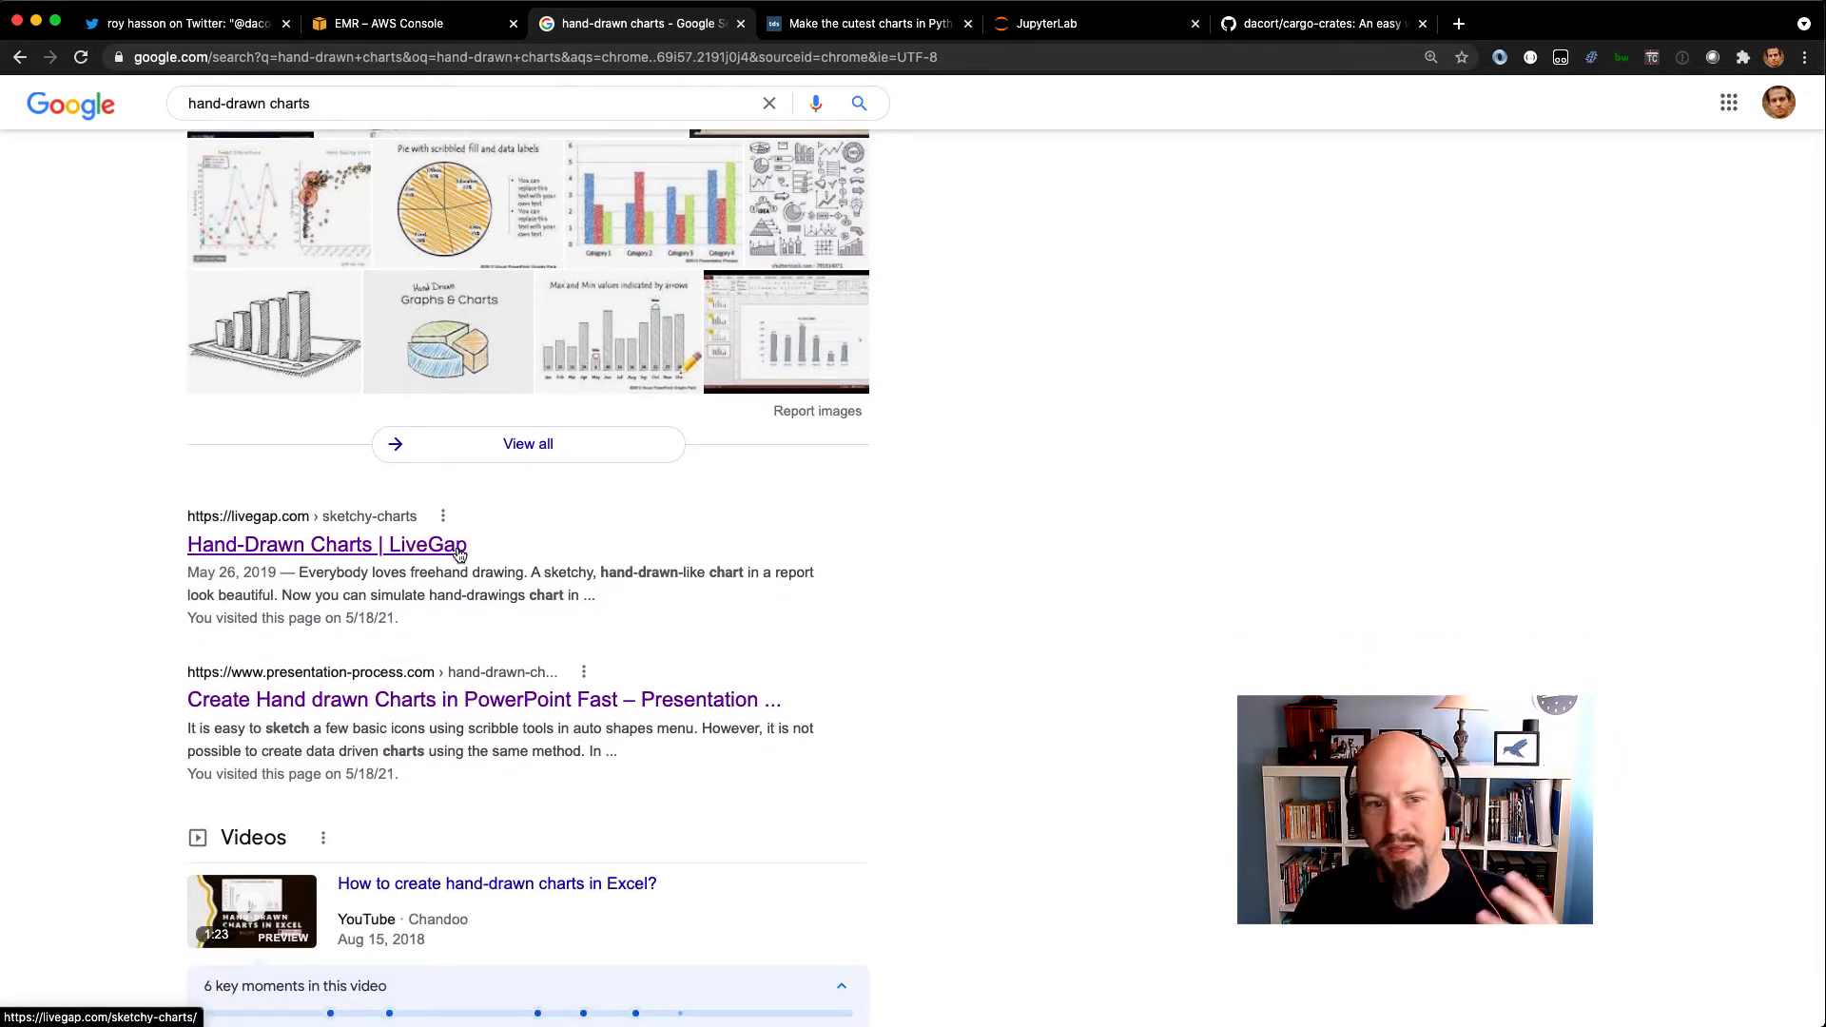
{"action": "scroll", "coordinate": [456, 476], "scroll_direction": "down", "scroll_amount": 3}
{"action": "scroll", "coordinate": [530, 705], "scroll_direction": "down", "scroll_amount": 8}
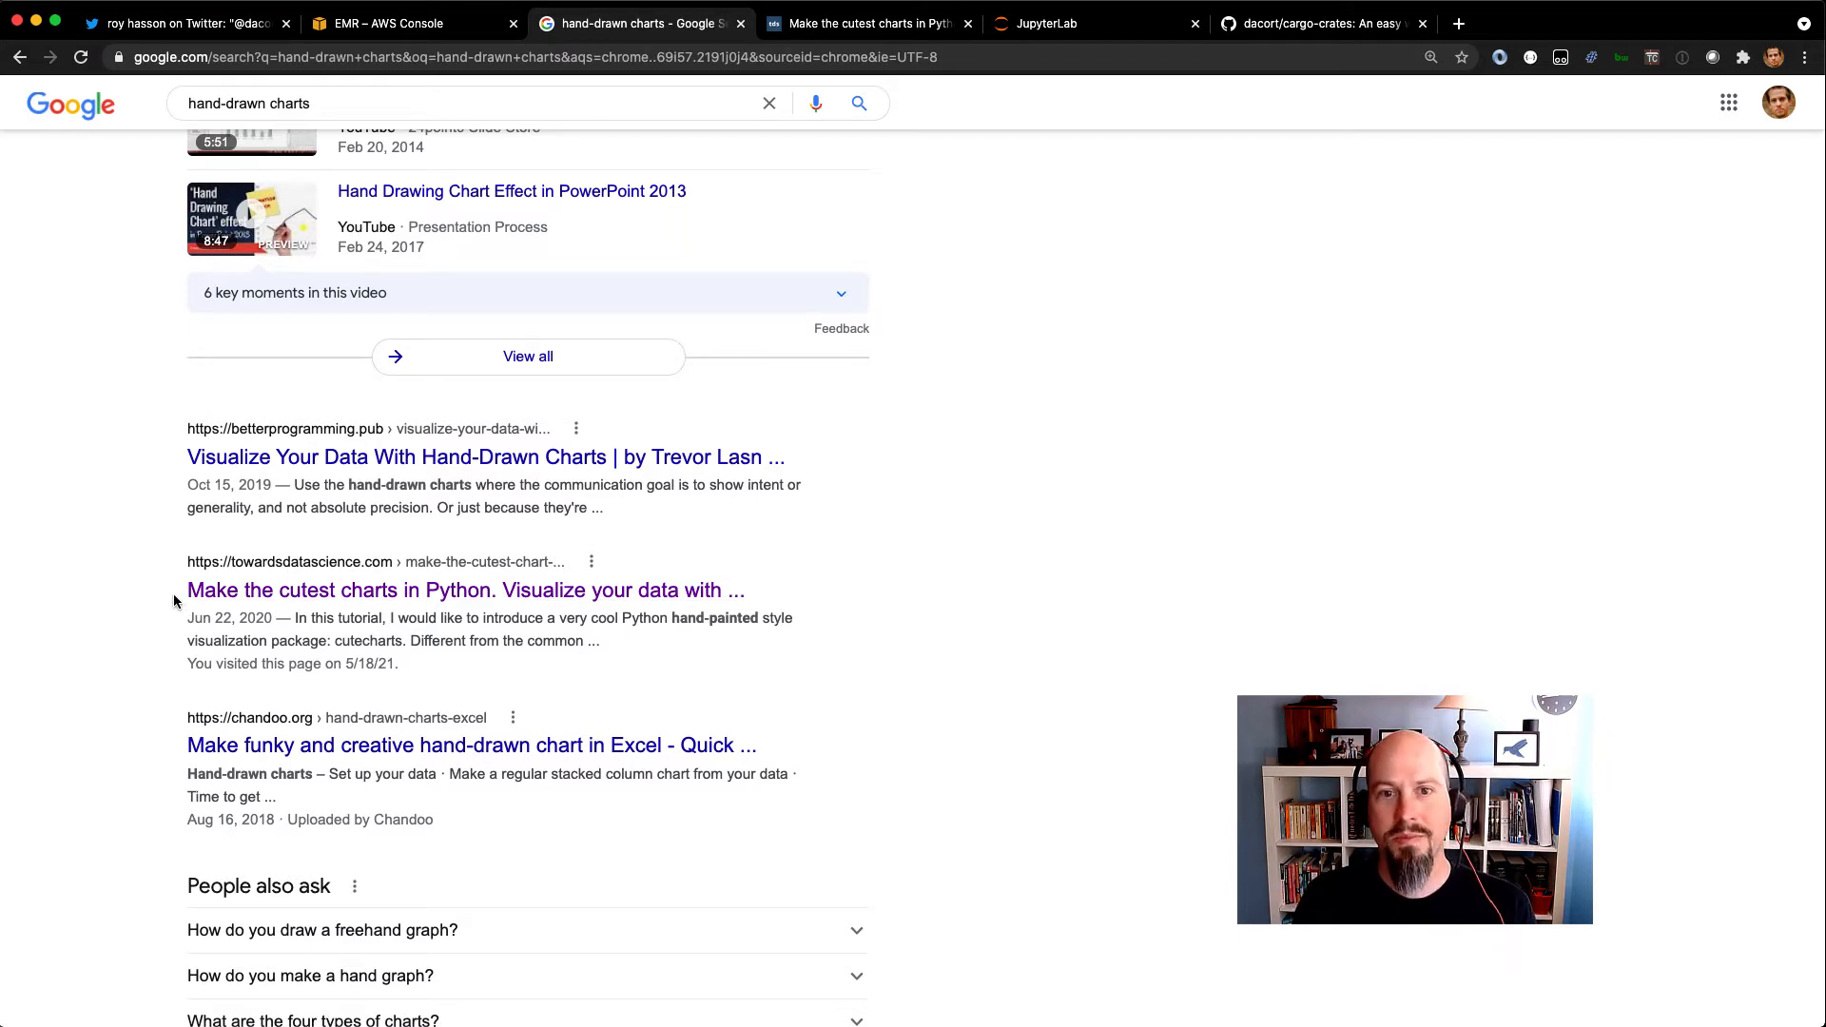
{"action": "left_click", "coordinate": [875, 27]}
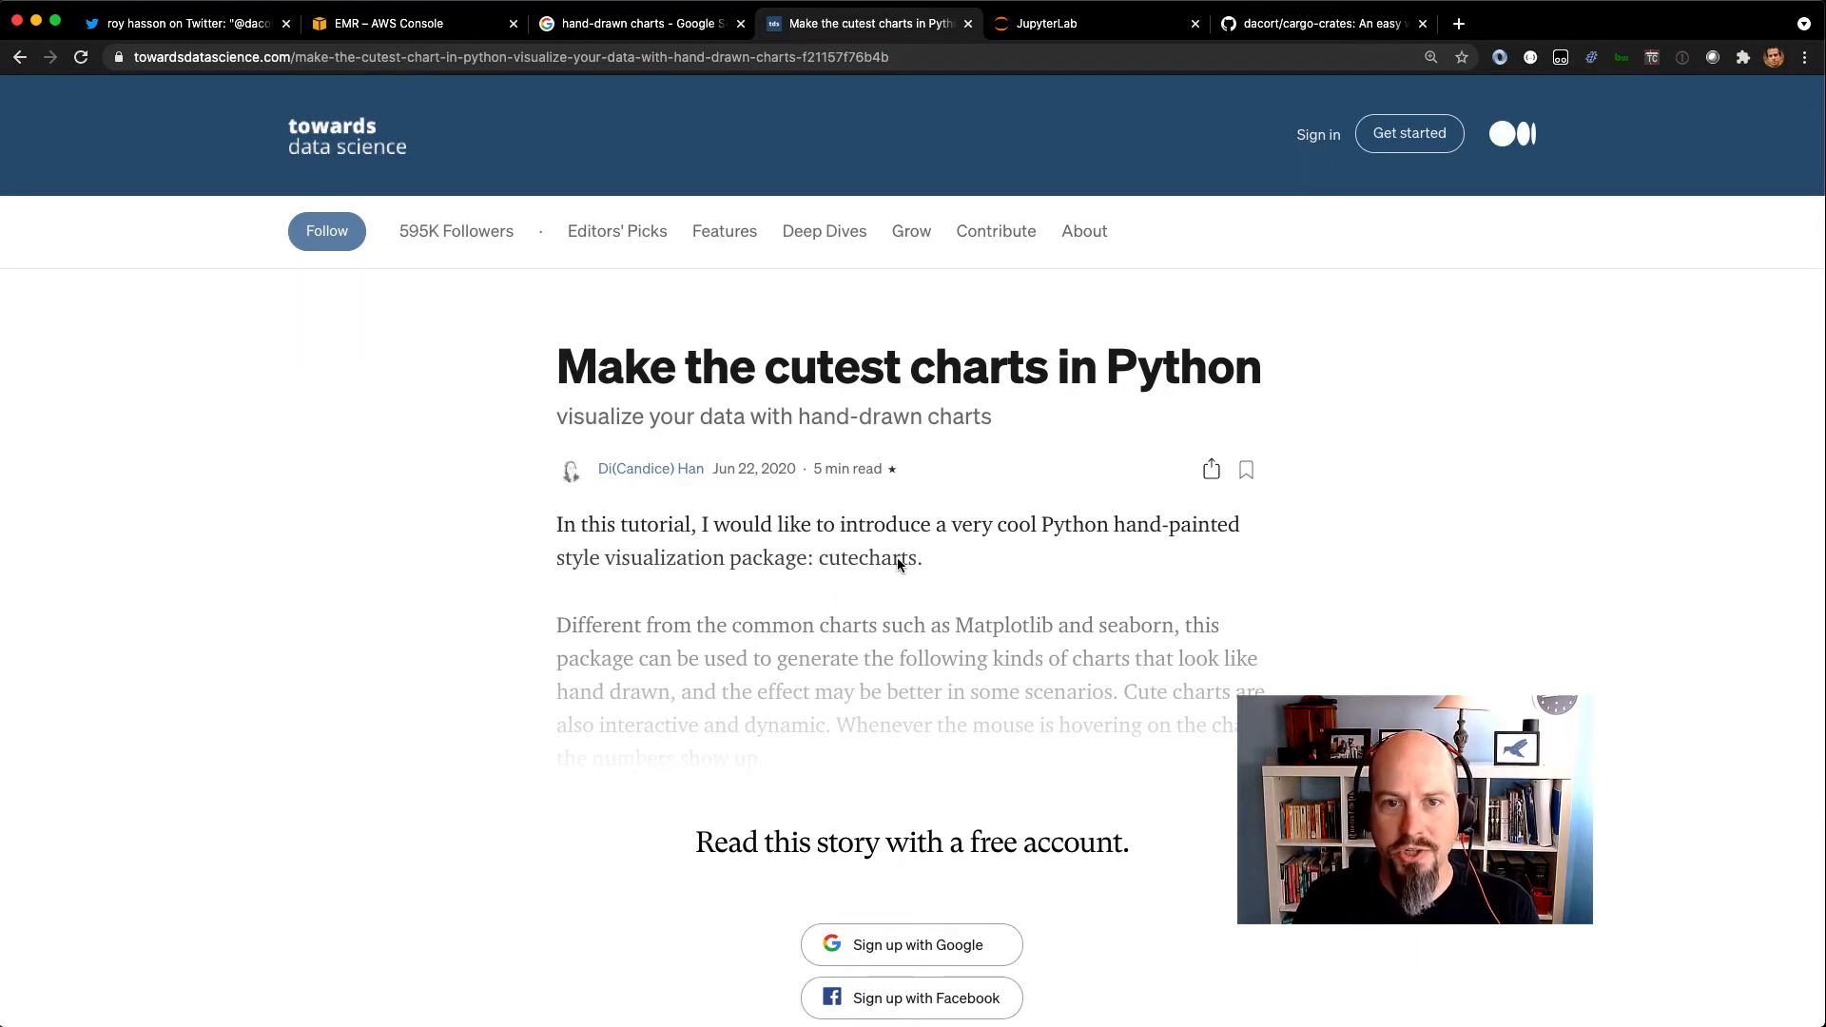
Search the web for cutecharts in a new browser tab and open the cutecharts.py GitHub repository.
{"action": "key", "text": "super+t"}
{"action": "type", "text": "cutecharts"}
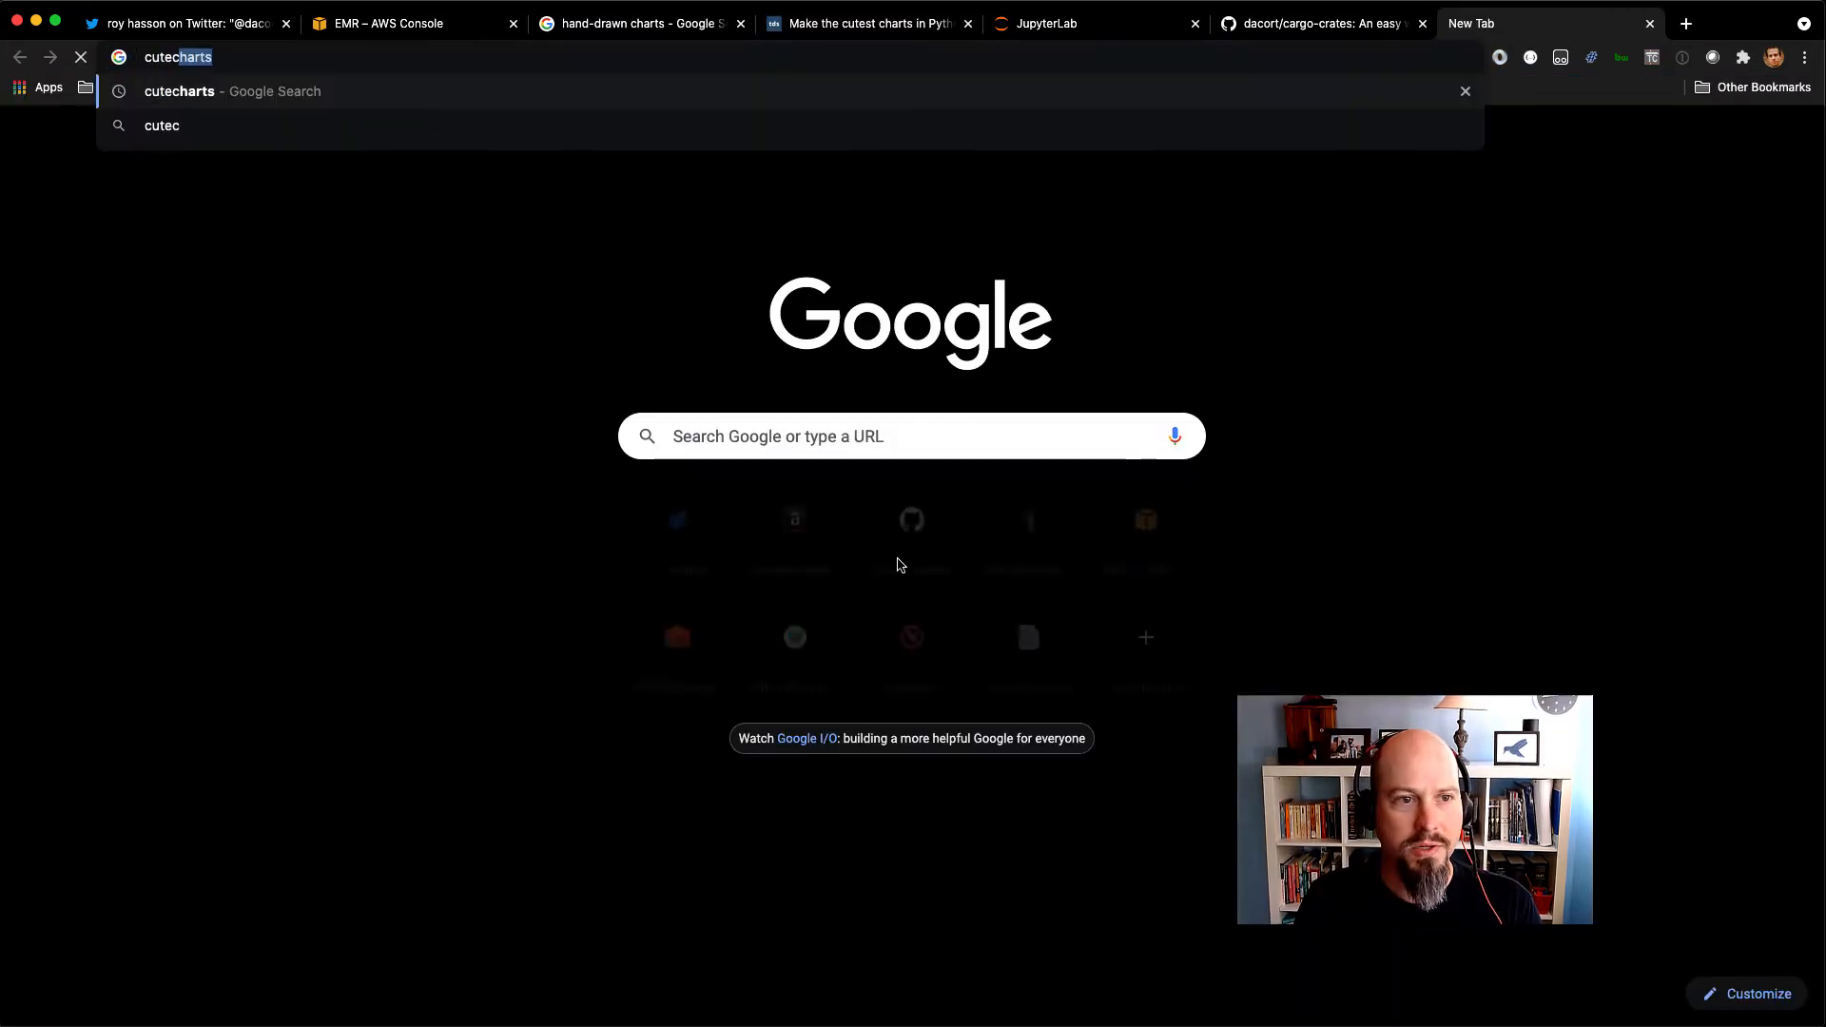
{"action": "key", "text": "Return"}
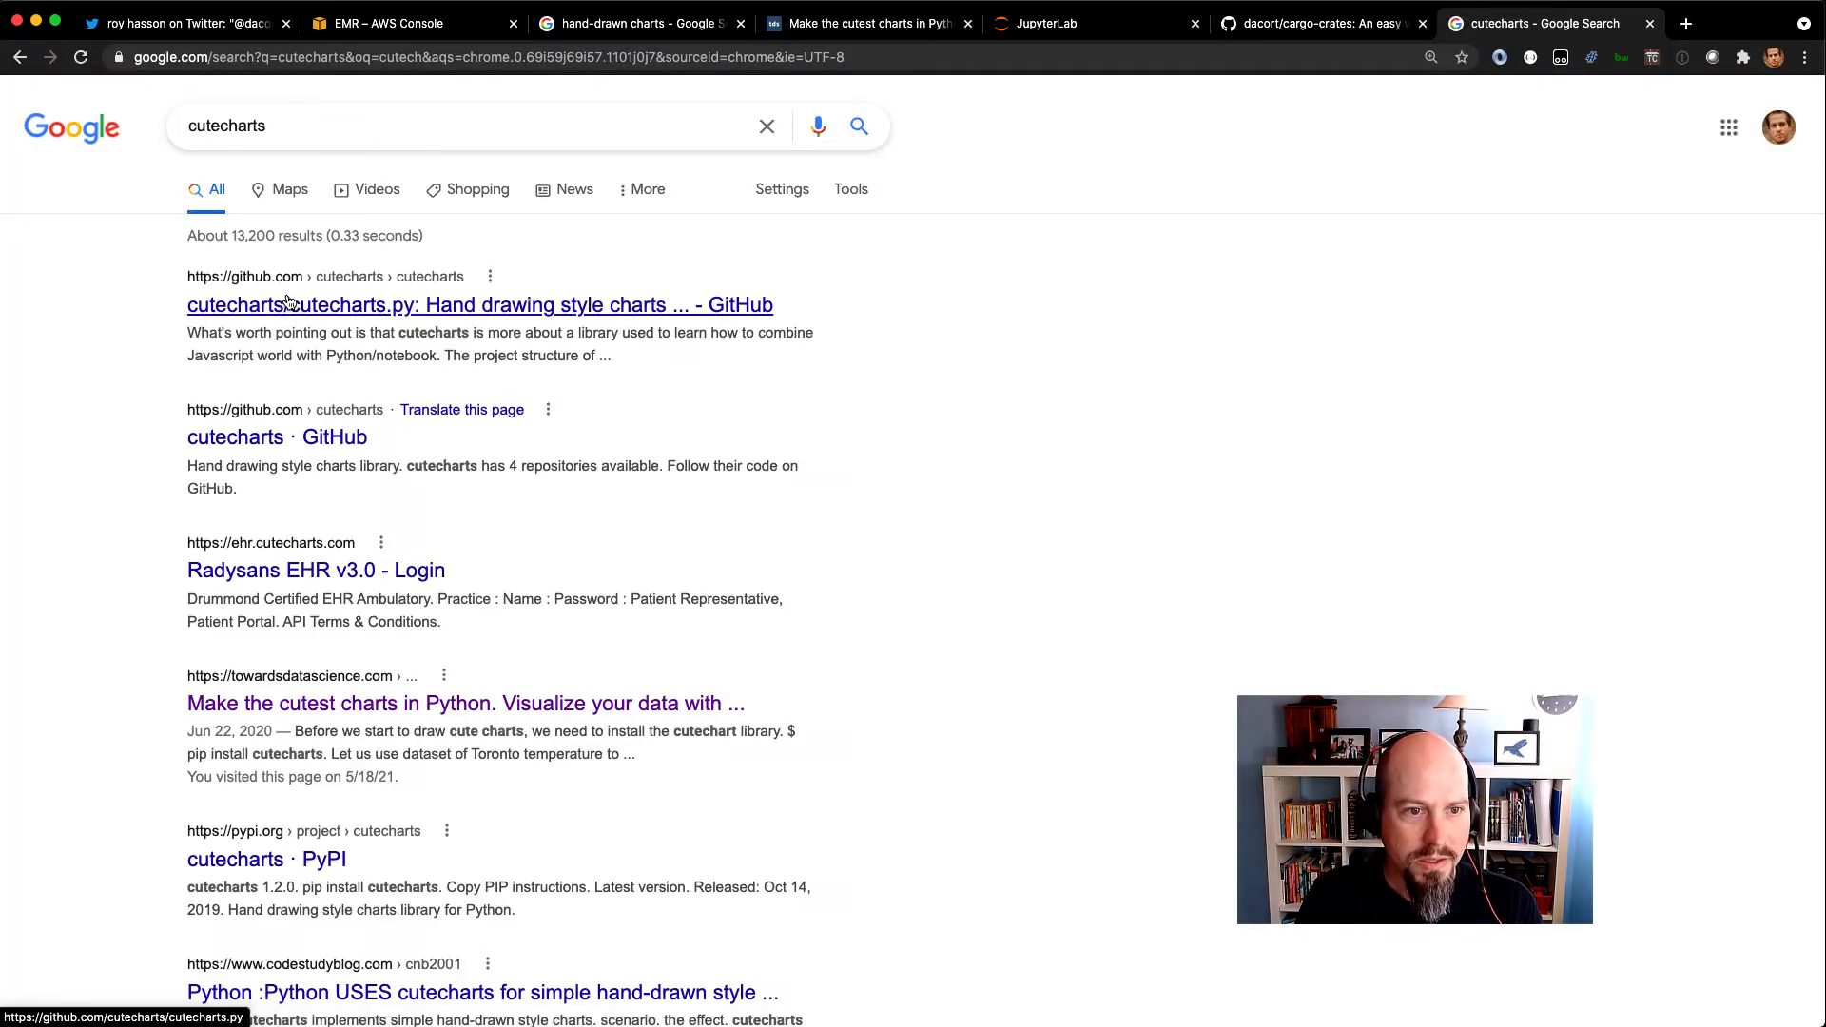
{"action": "left_click", "coordinate": [290, 305]}
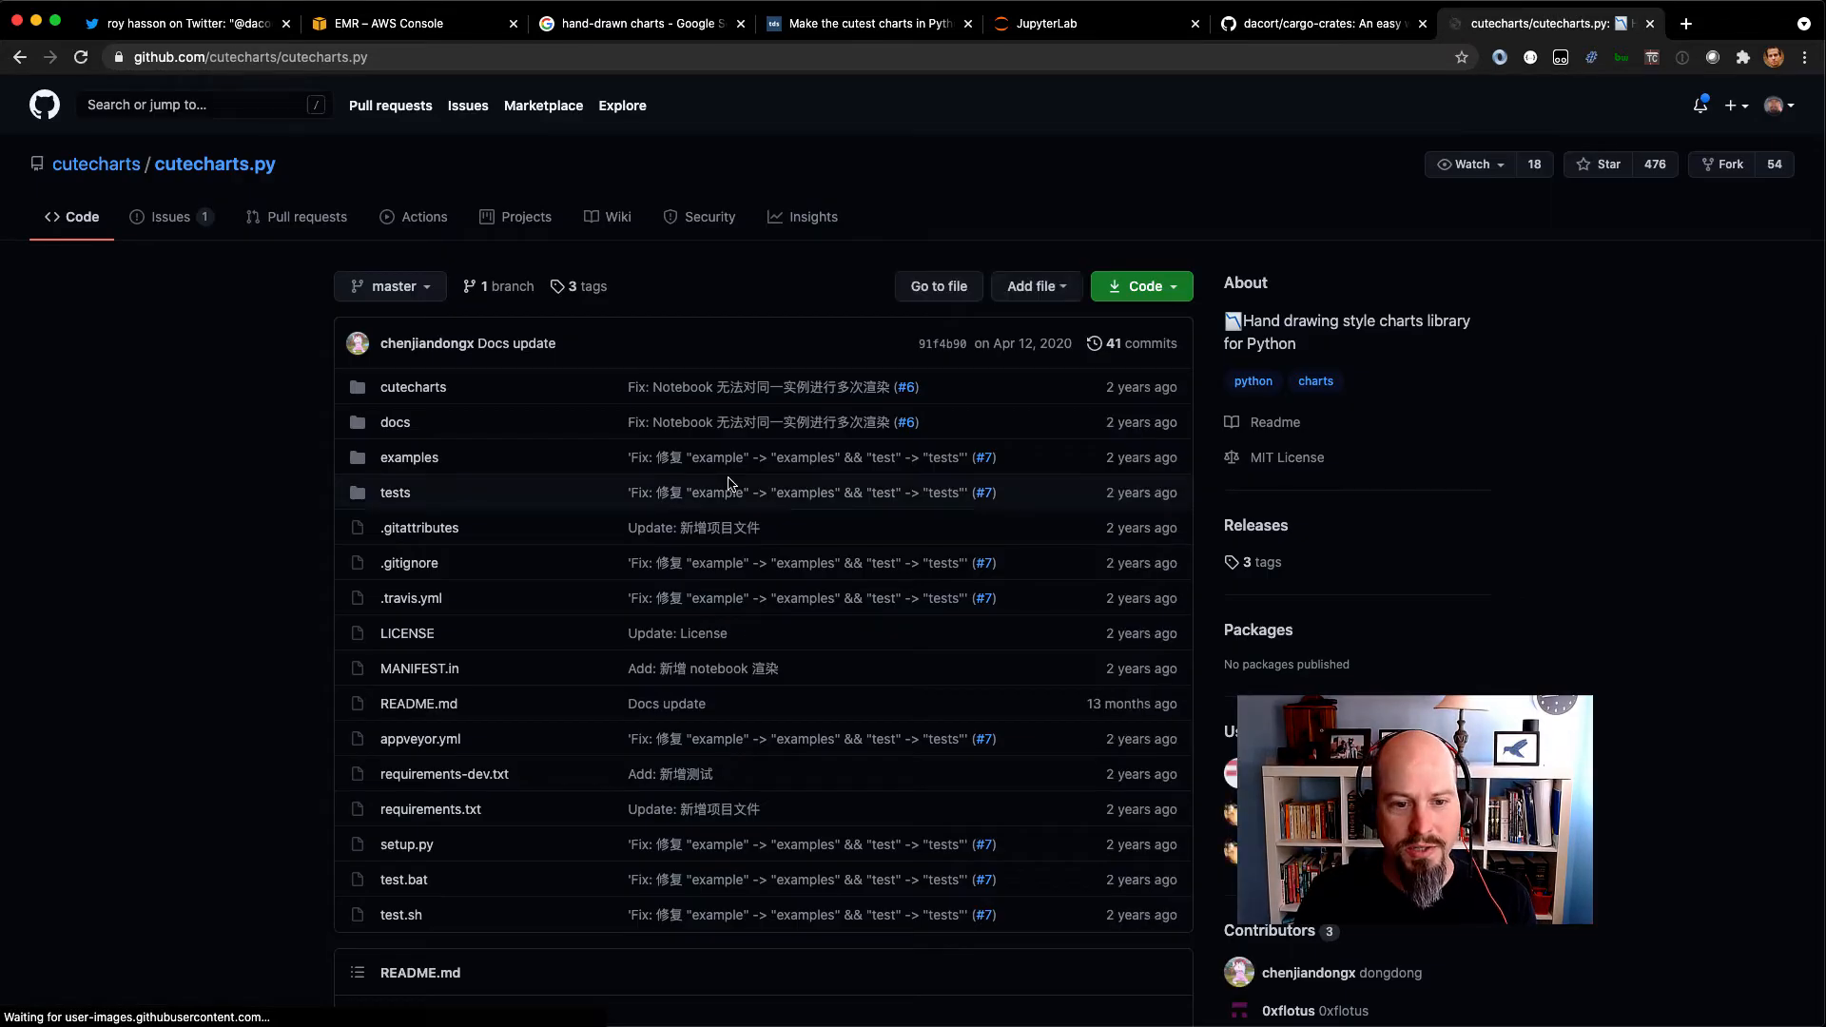
Read the cutecharts README through its HTML rendering, Jupyter Notebook and JupyterLab usage examples.
{"action": "scroll", "coordinate": [728, 483], "scroll_direction": "down", "scroll_amount": 1}
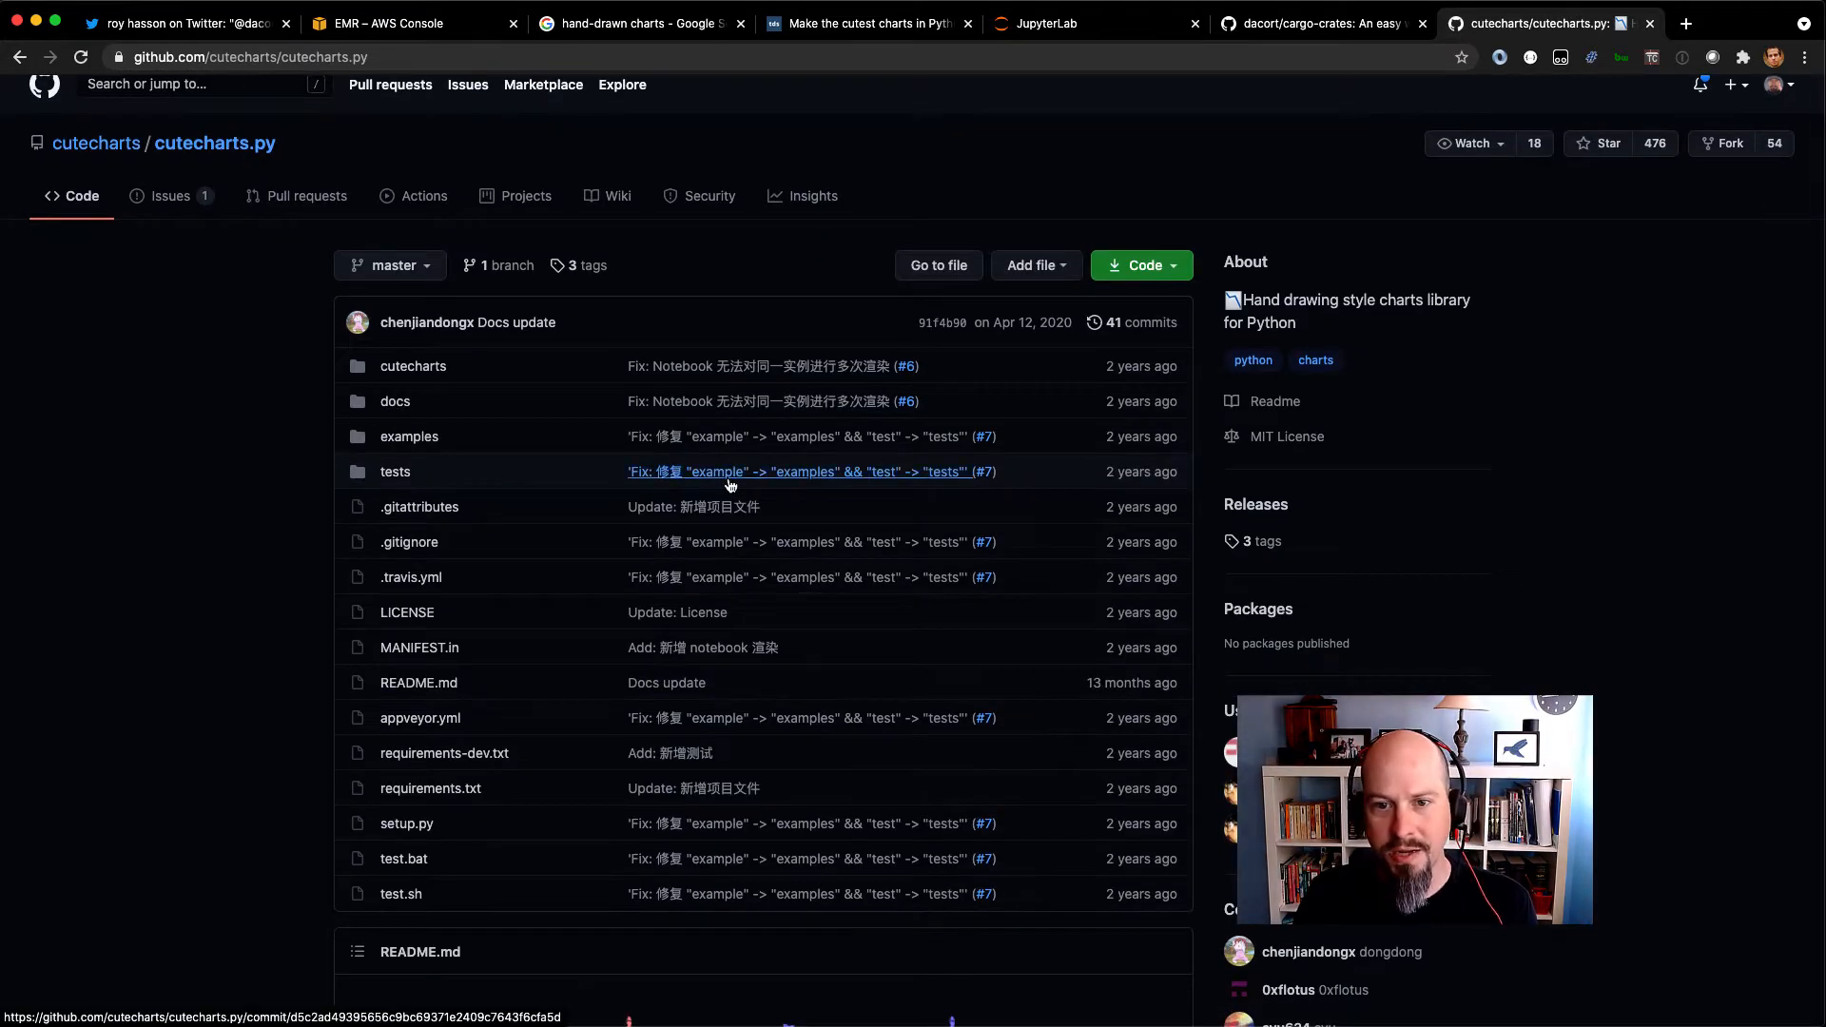
{"action": "scroll", "coordinate": [699, 335], "scroll_direction": "down", "scroll_amount": 5}
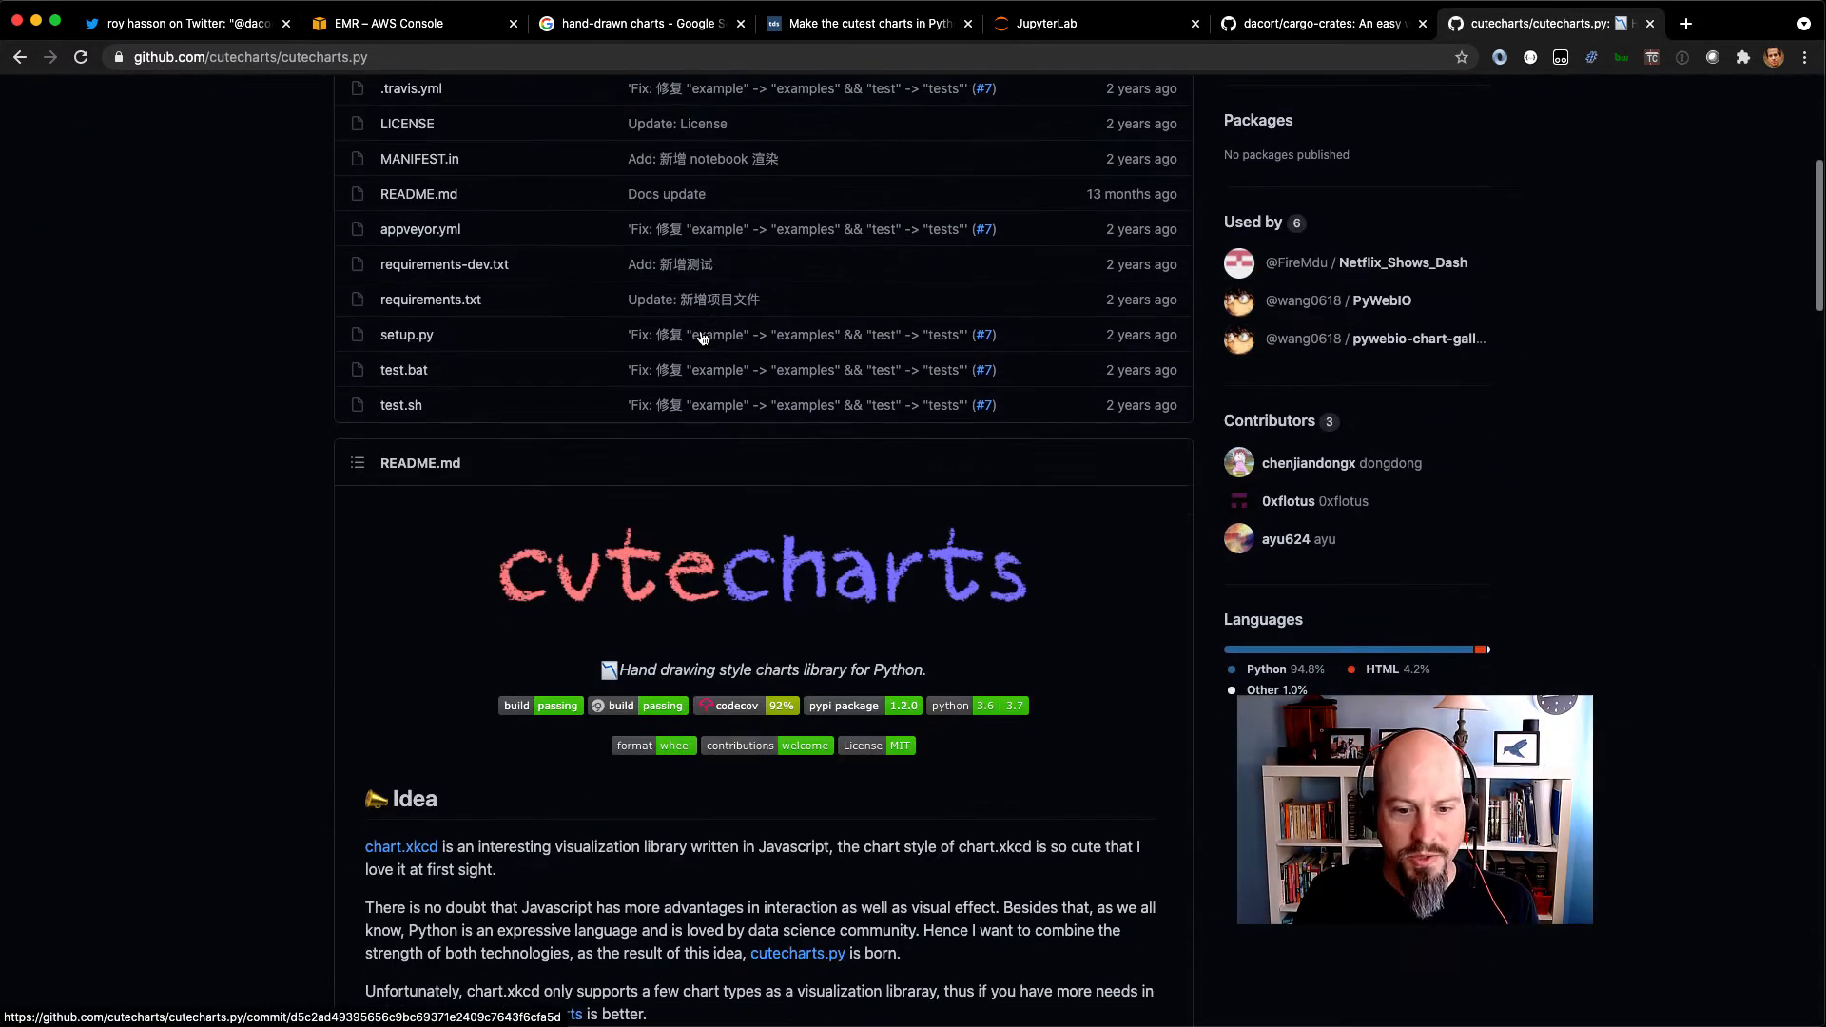
{"action": "scroll", "coordinate": [650, 643], "scroll_direction": "down", "scroll_amount": 15}
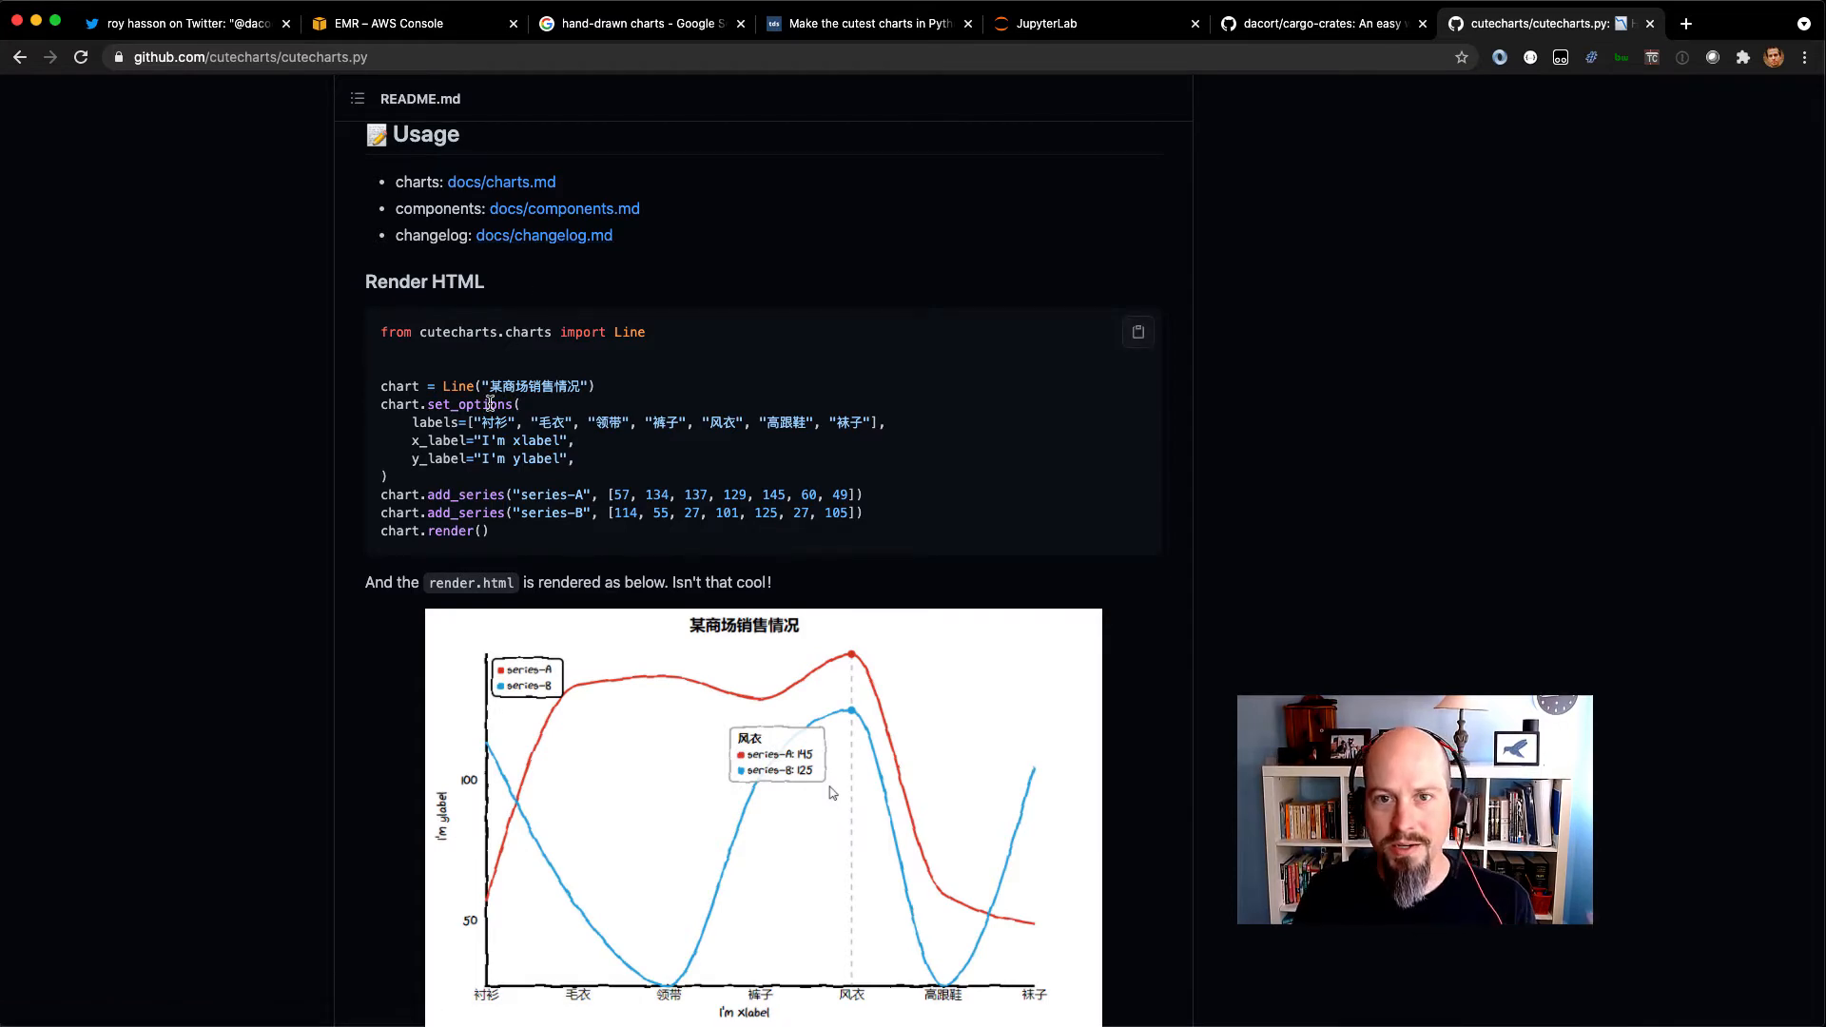
{"action": "scroll", "coordinate": [490, 403], "scroll_direction": "down", "scroll_amount": 10}
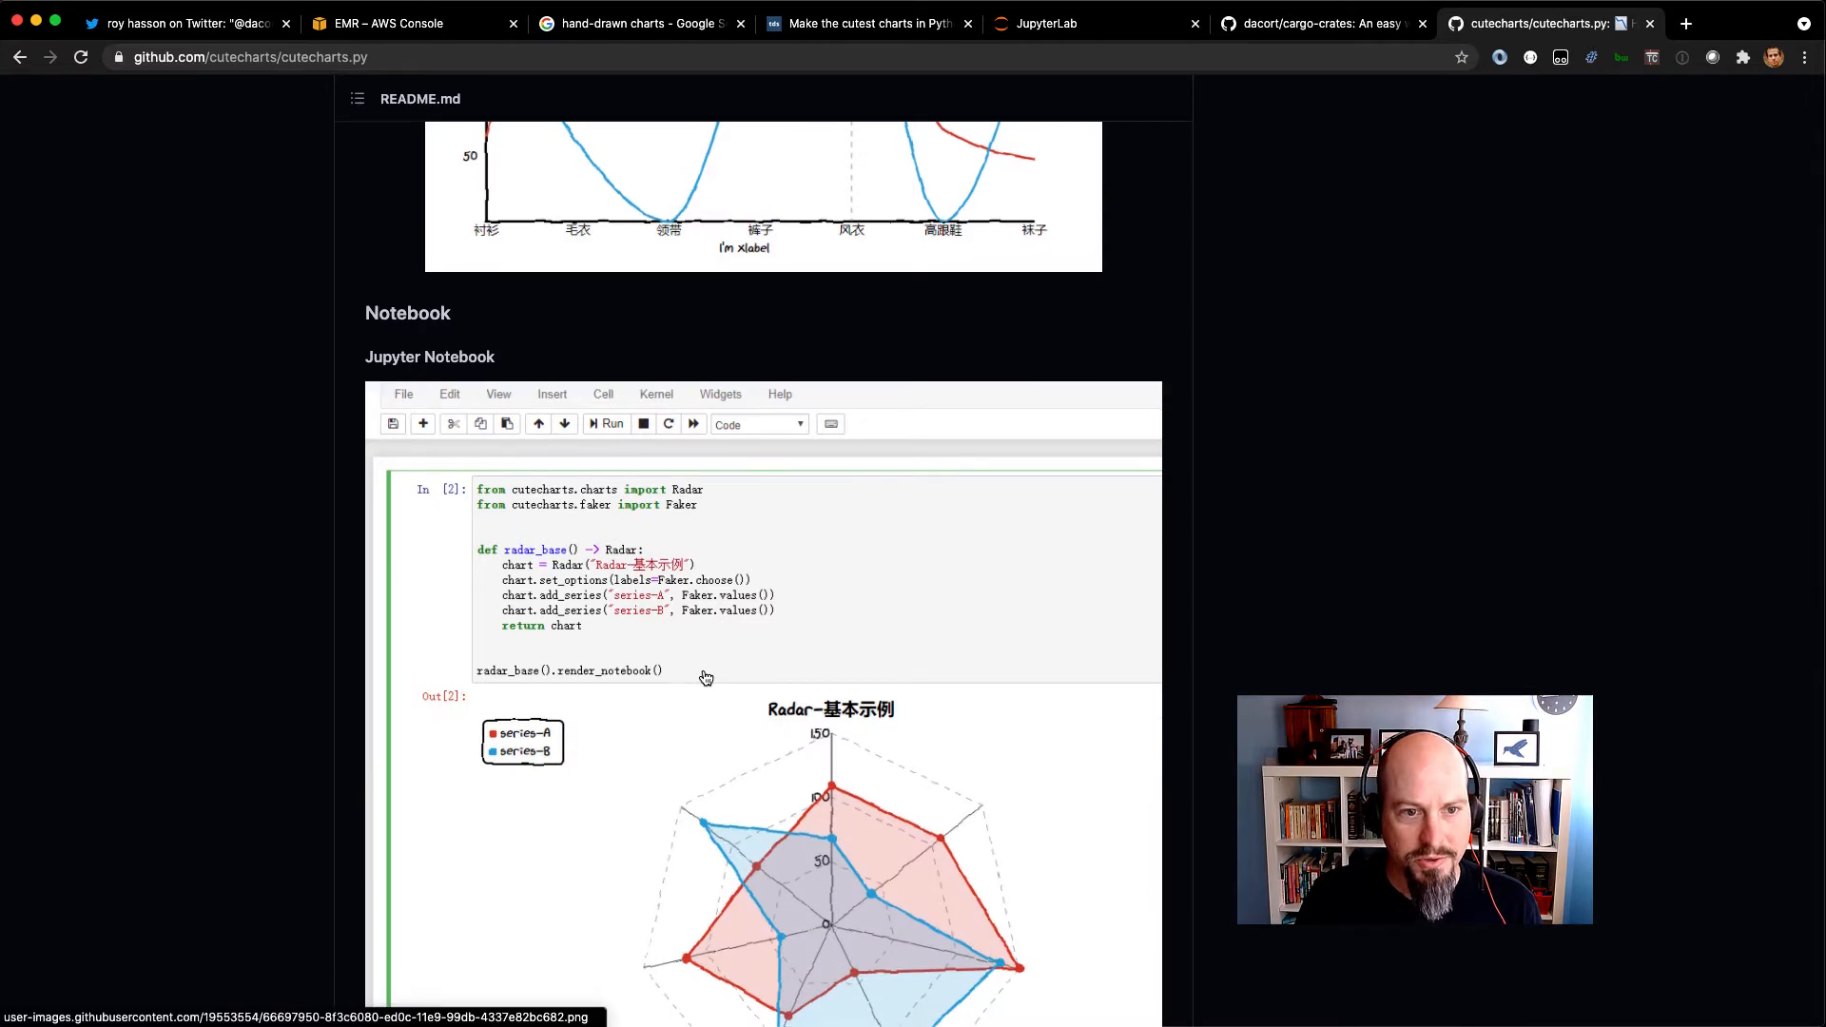
{"action": "scroll", "coordinate": [400, 545], "scroll_direction": "down", "scroll_amount": 4}
{"action": "scroll", "coordinate": [487, 553], "scroll_direction": "down", "scroll_amount": 7}
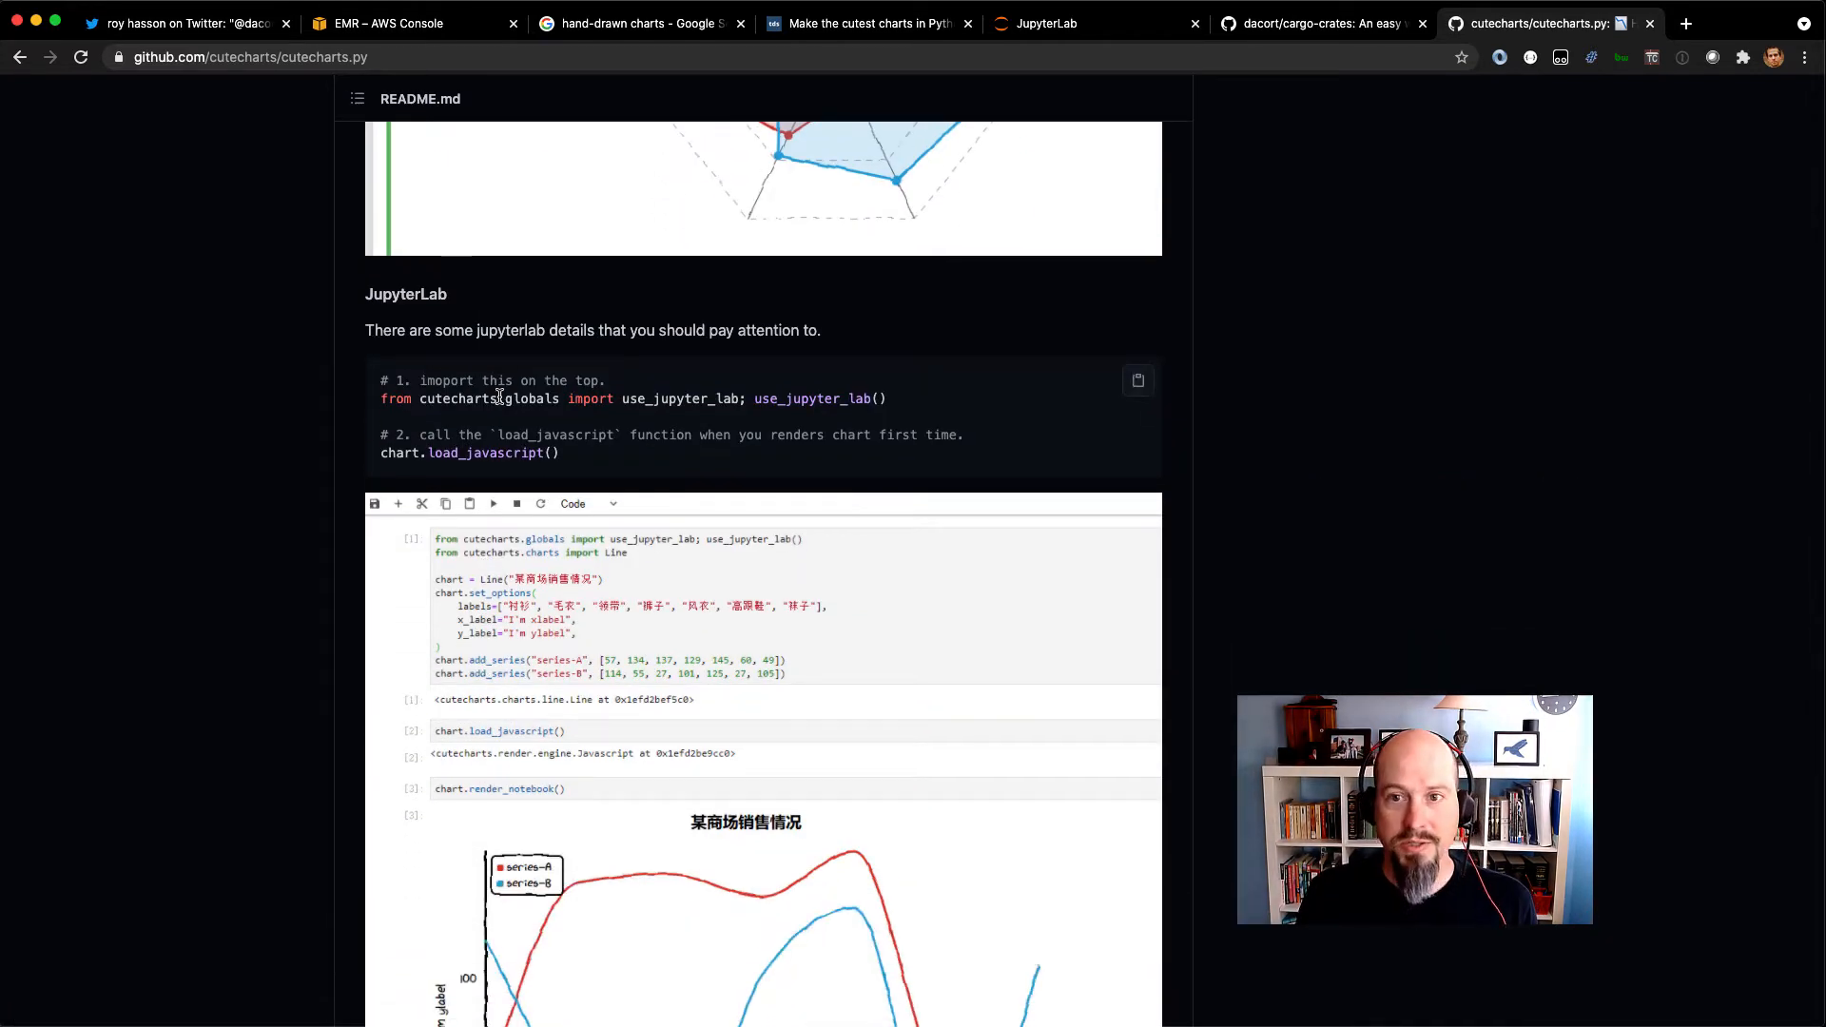
Switch to the JupyterLab sleep notebook and review its cells down to the cutecharts line chart code.
{"action": "left_click", "coordinate": [1068, 23]}
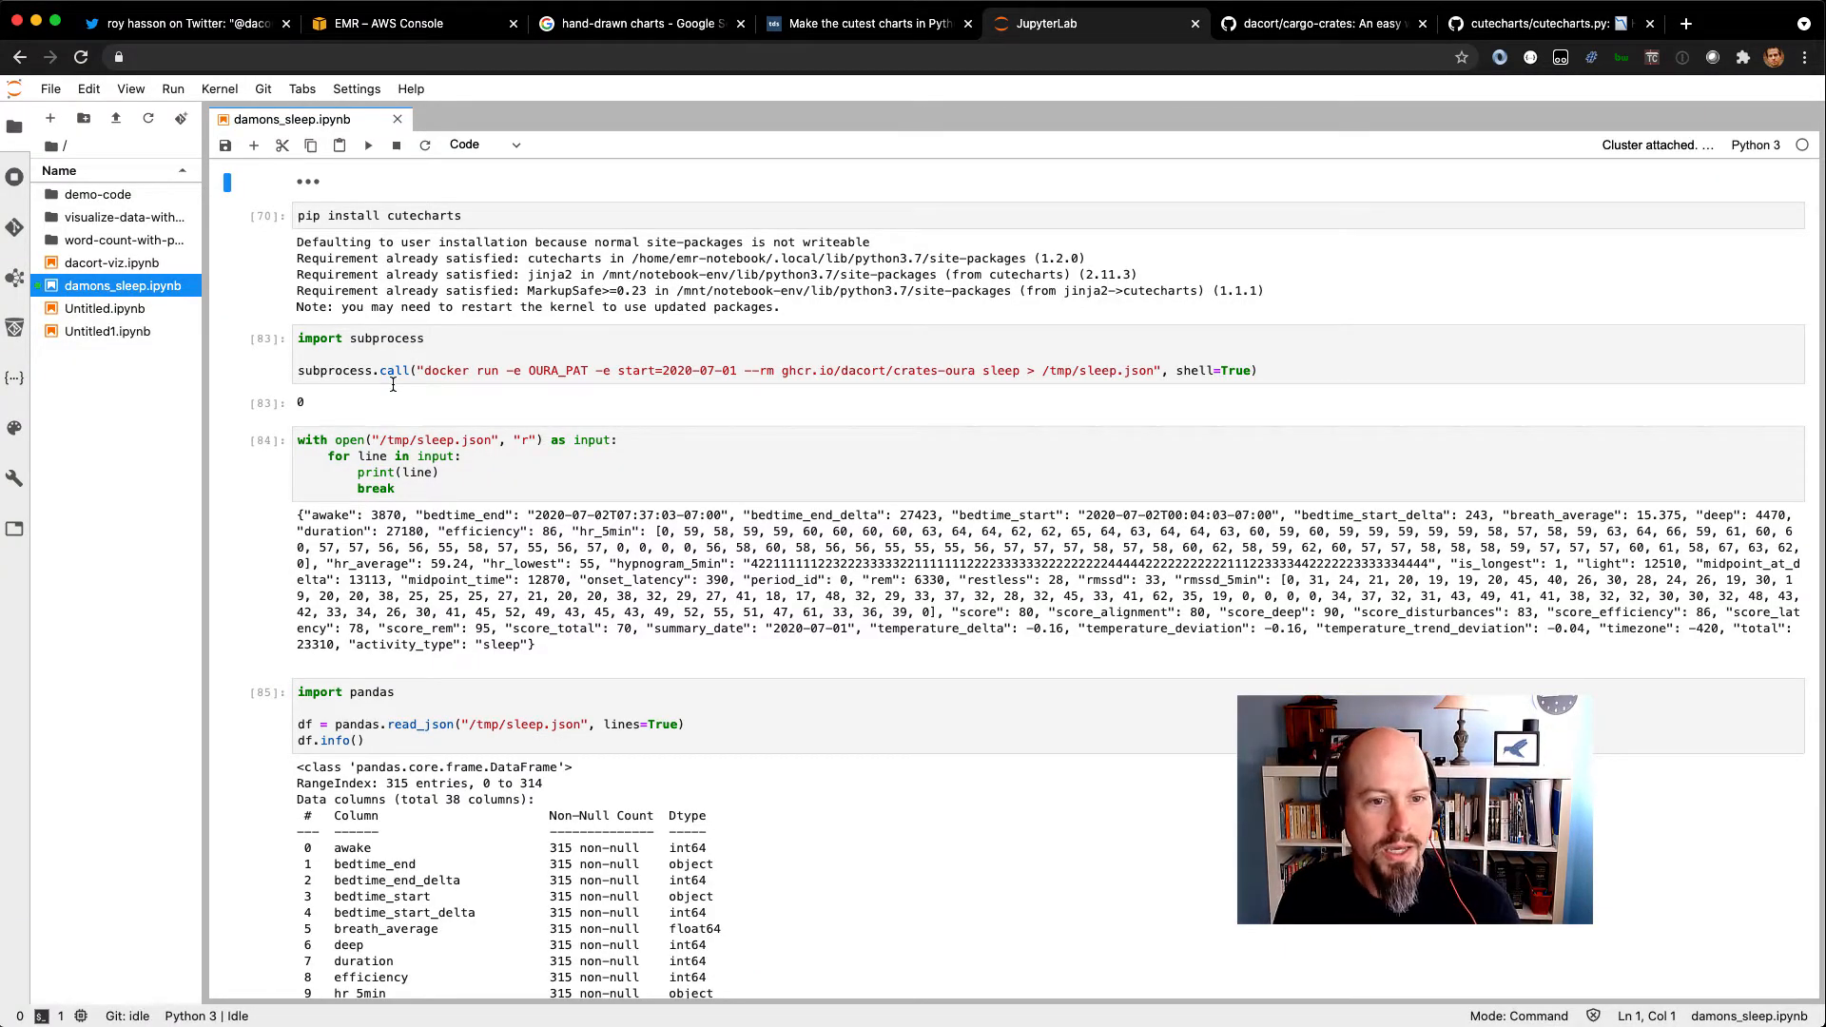
{"action": "scroll", "coordinate": [569, 364], "scroll_direction": "down", "scroll_amount": 10}
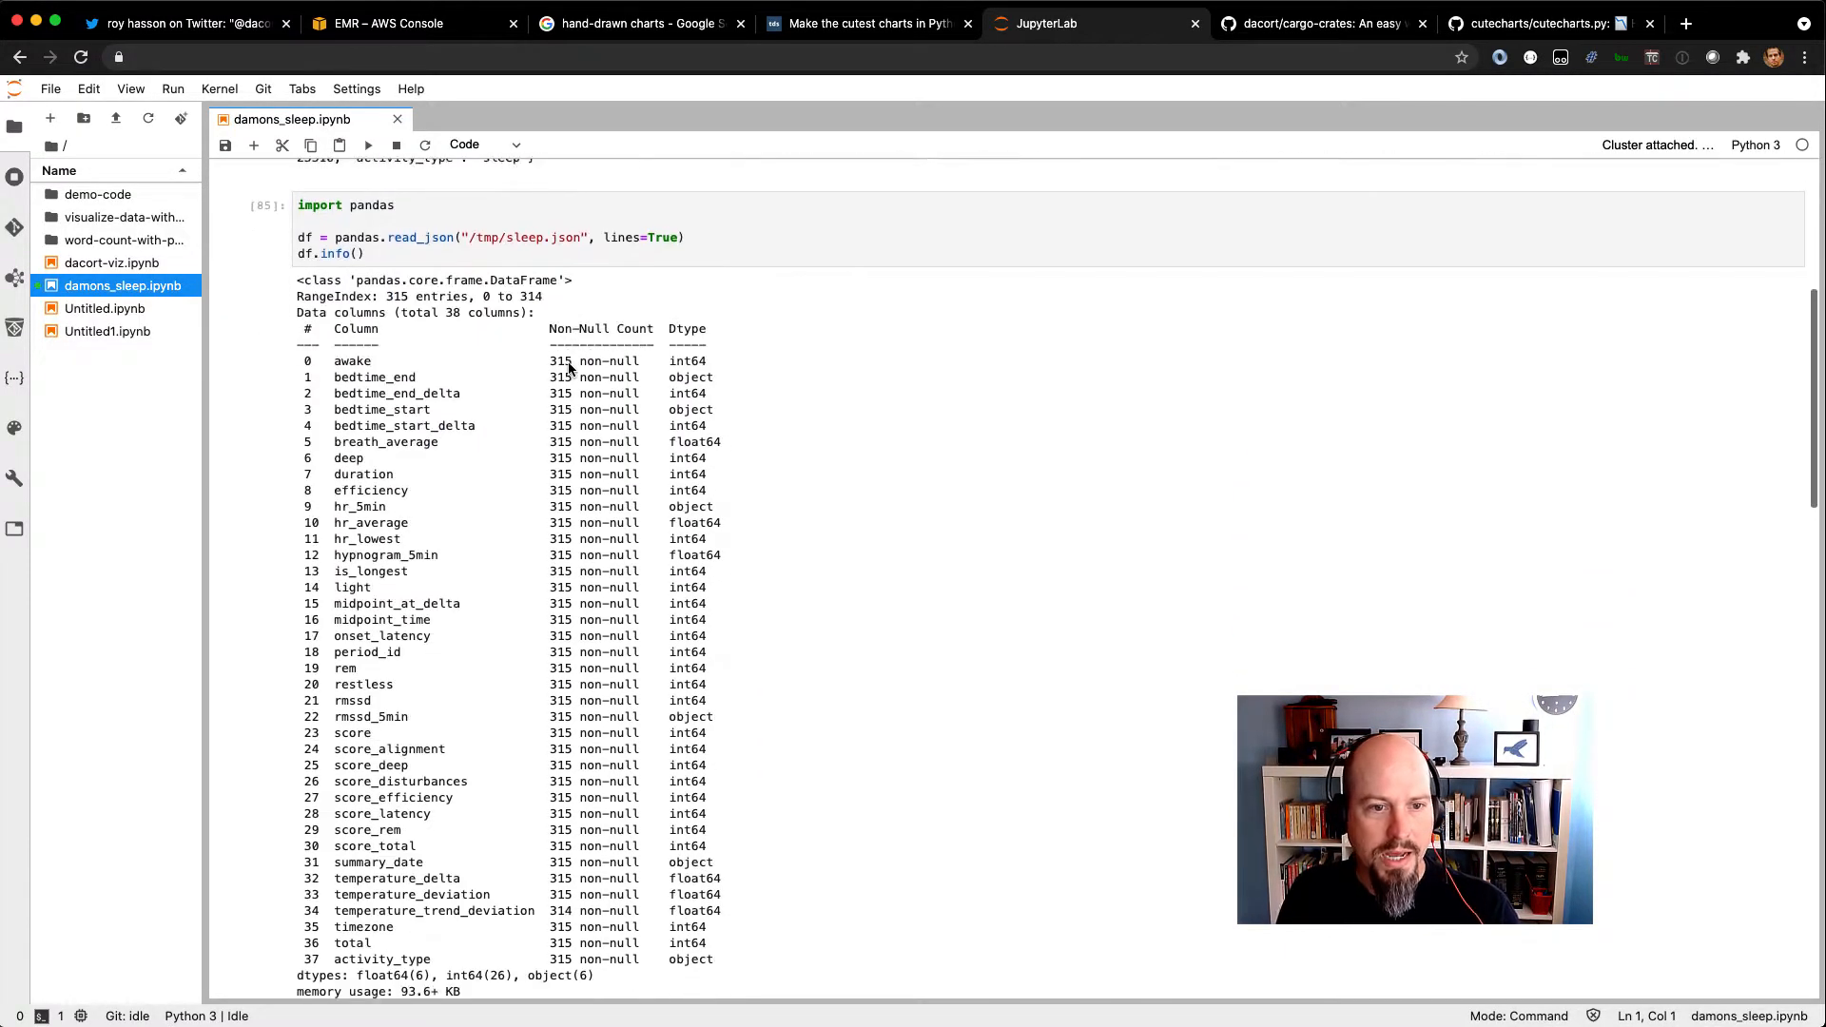
{"action": "scroll", "coordinate": [569, 365], "scroll_direction": "down", "scroll_amount": 15}
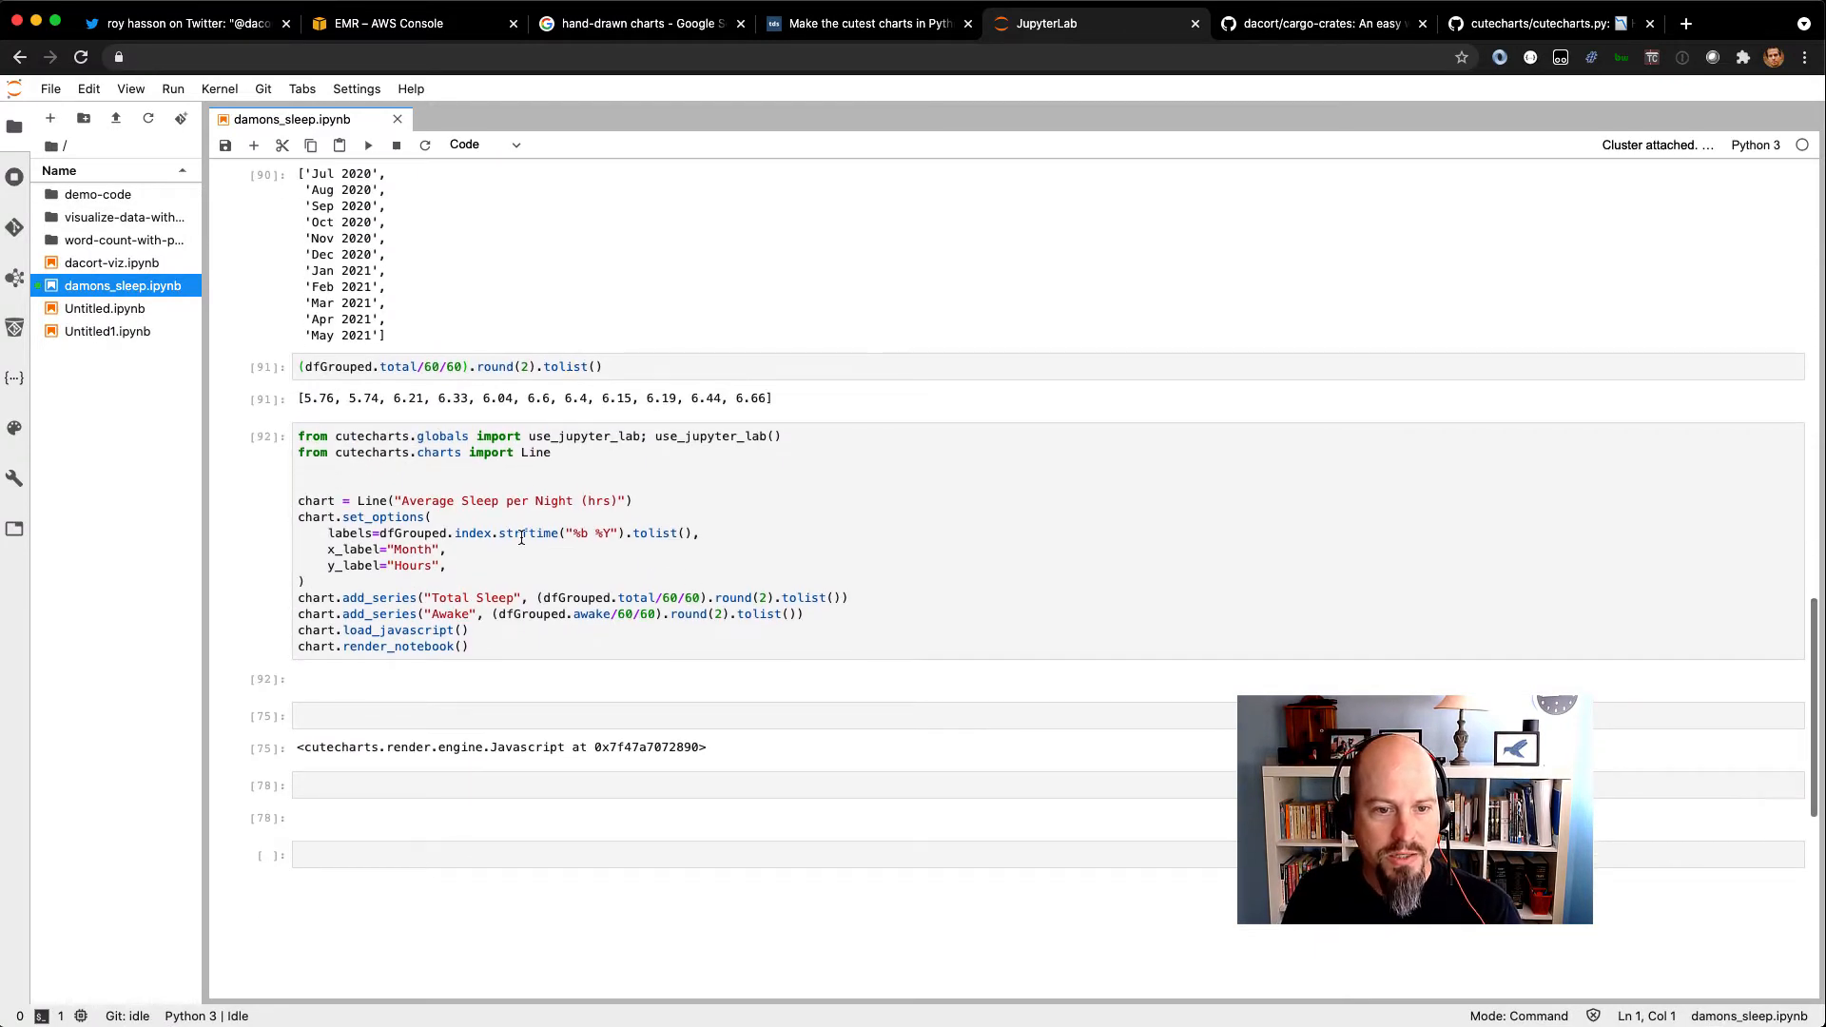
{"action": "left_click_drag", "start_coordinate": [383, 534], "coordinate": [692, 530]}
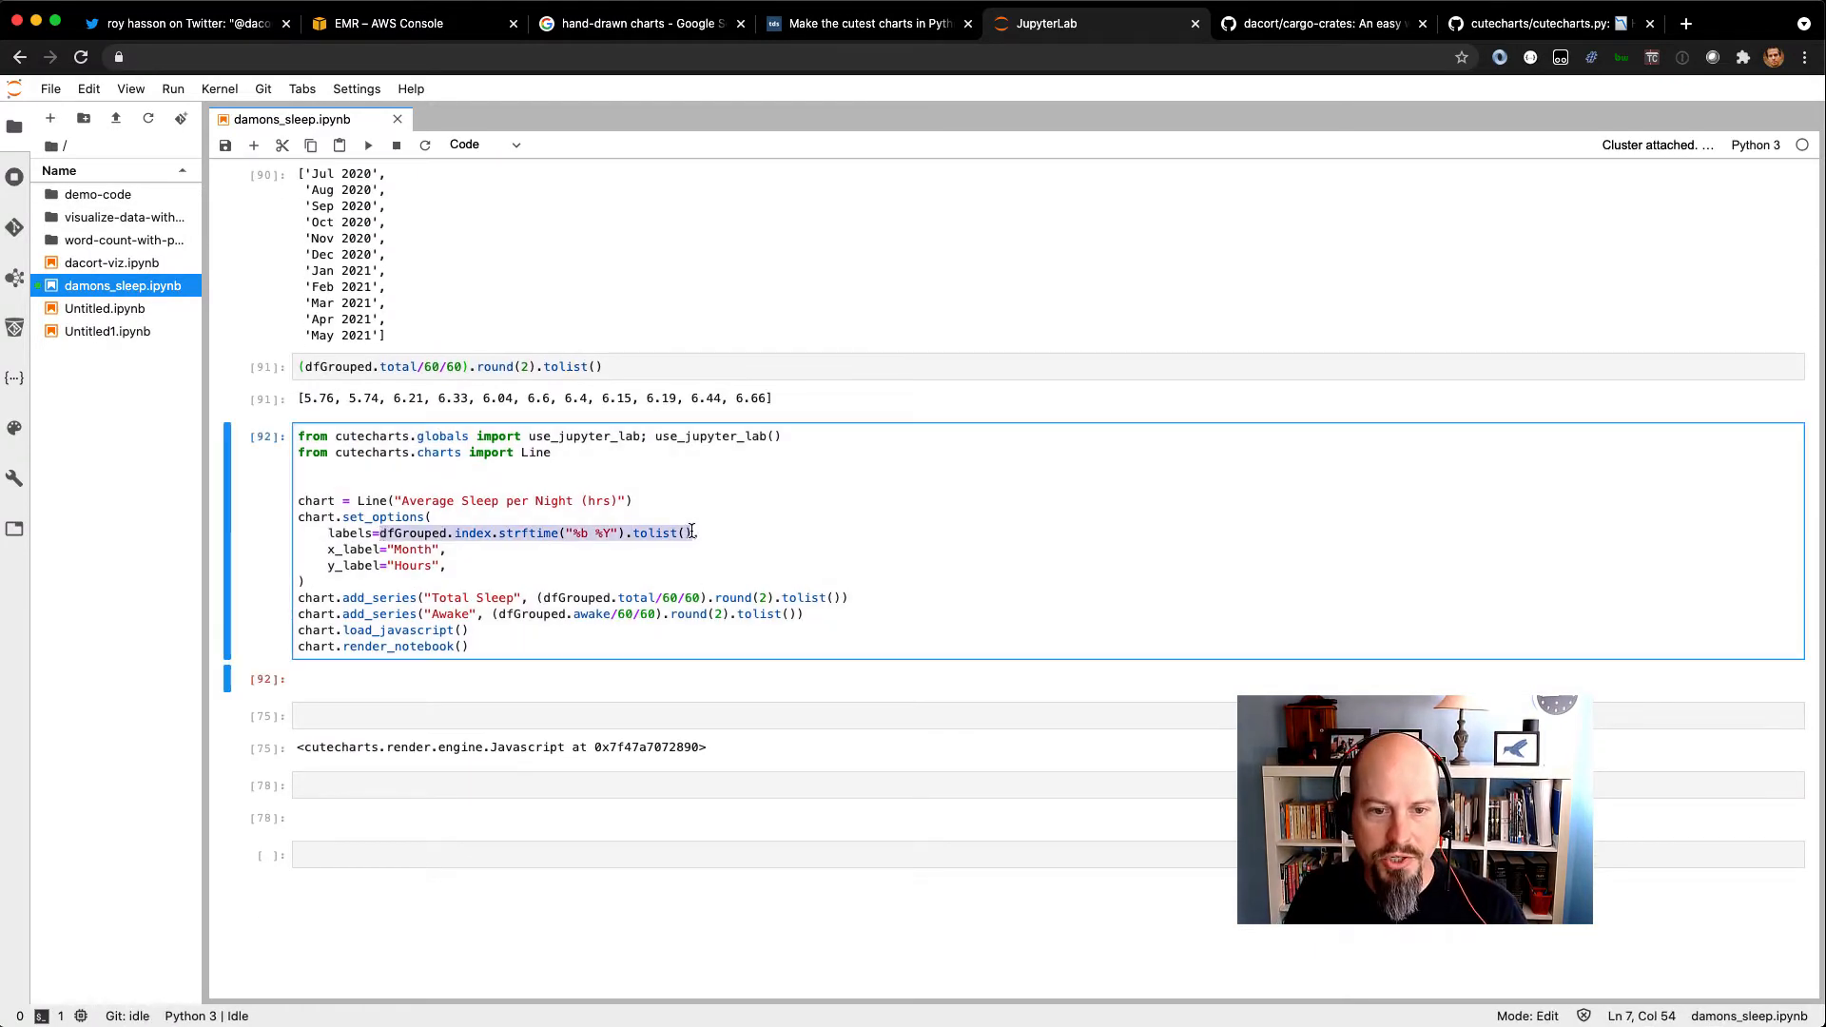
{"action": "key", "text": "BackSpace"}
{"action": "type", "text": "['Jul "}
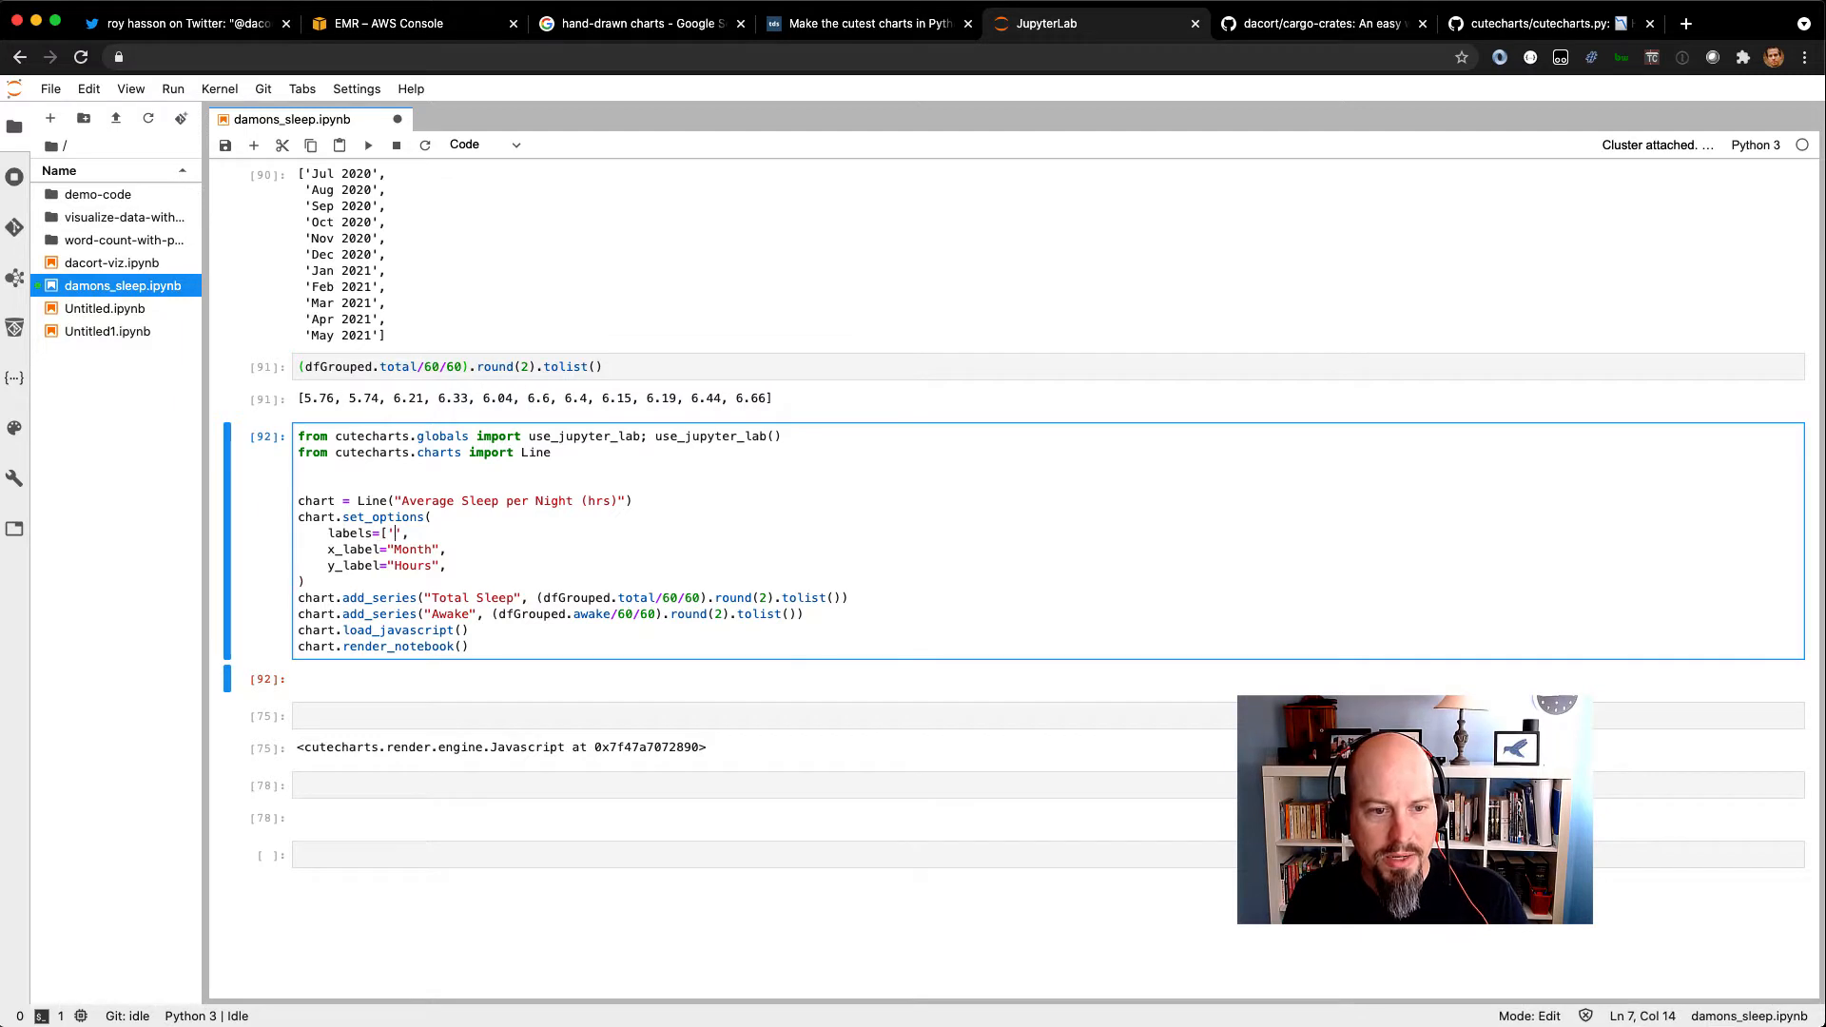
{"action": "type", "text": "202"}
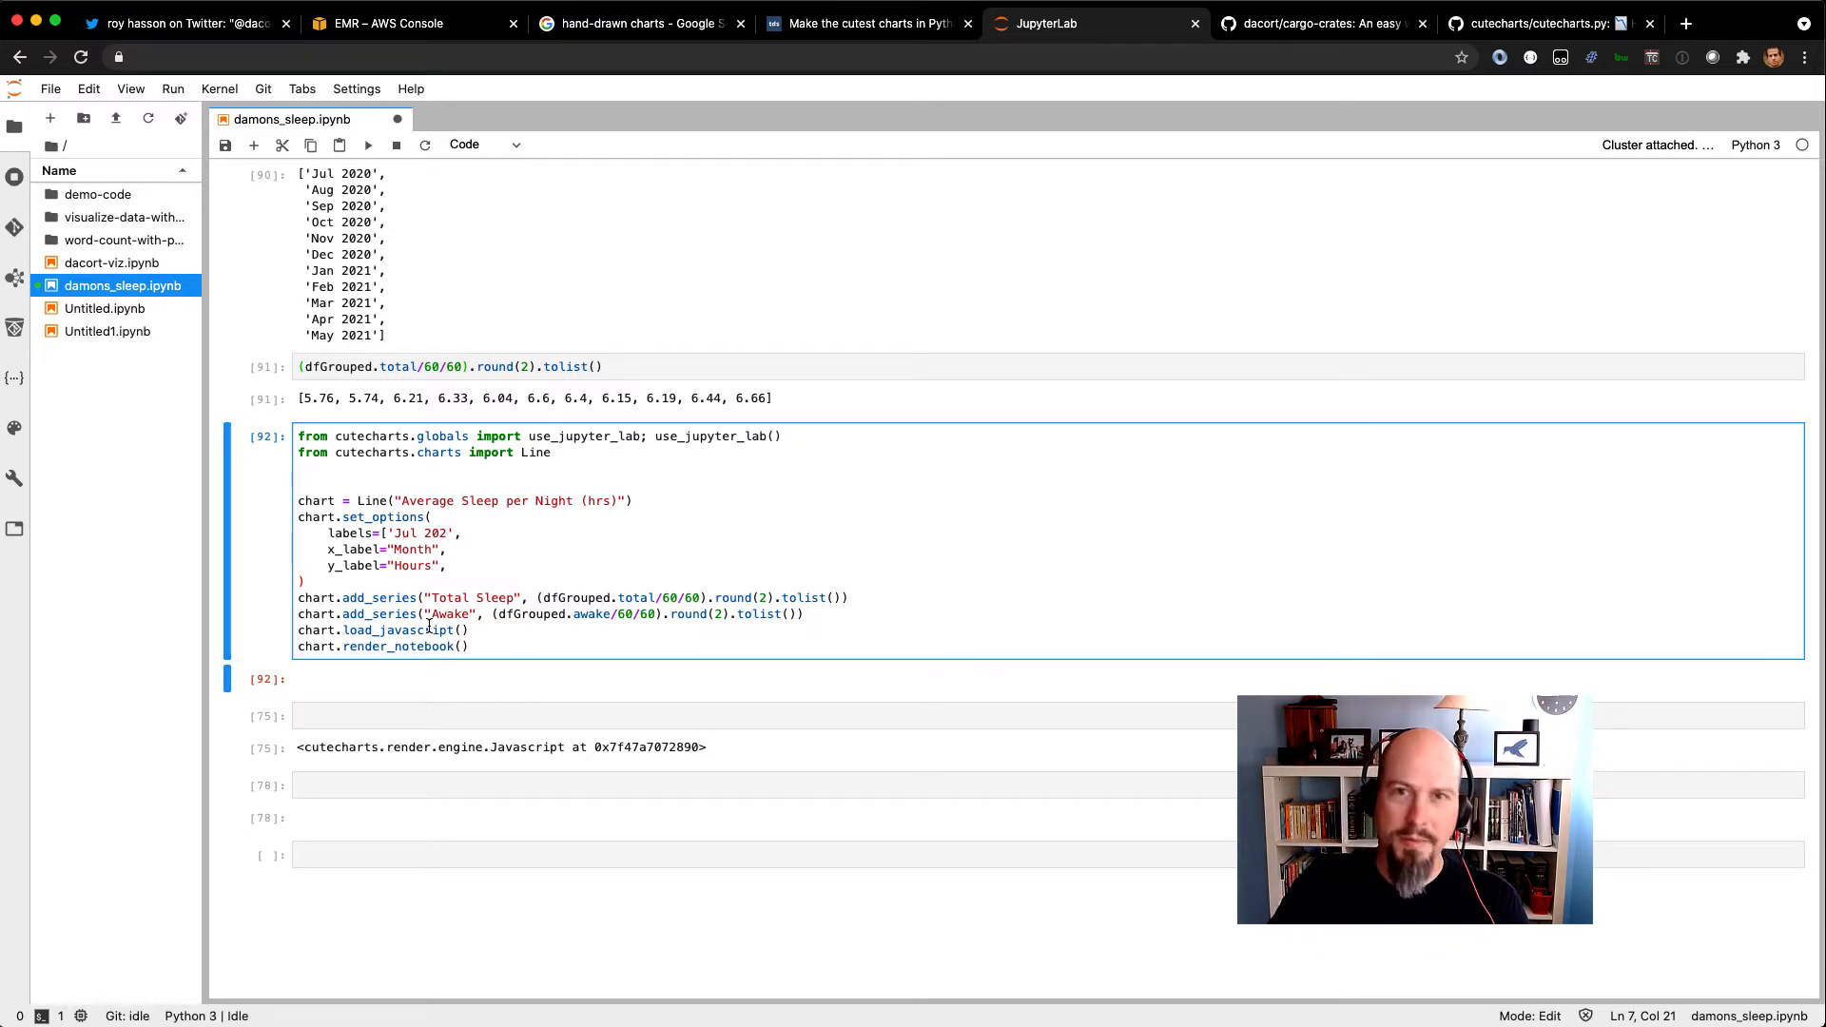
{"action": "key", "text": "super+z"}
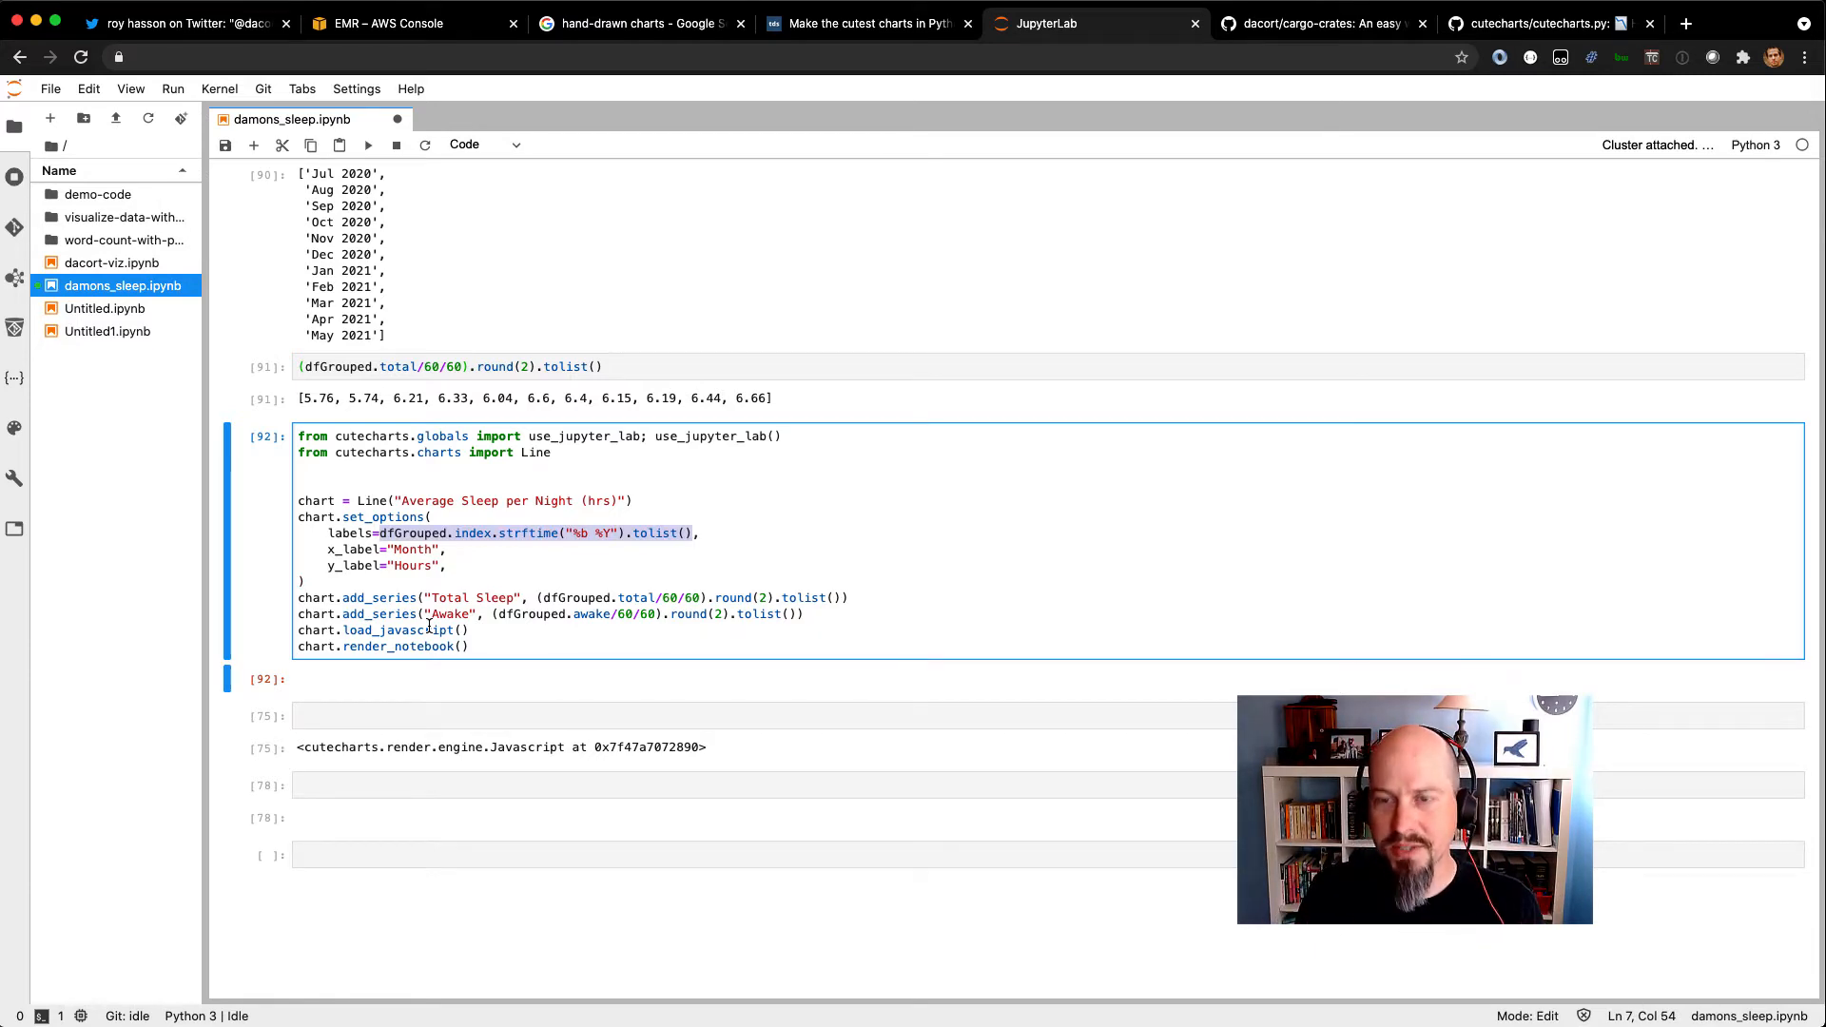
Open the cargo-crates GitHub page and highlight the README's docker run example for extracting Oura sleep data.
{"action": "key", "text": "ctrl+Tab"}
{"action": "scroll", "coordinate": [381, 533], "scroll_direction": "down", "scroll_amount": 5}
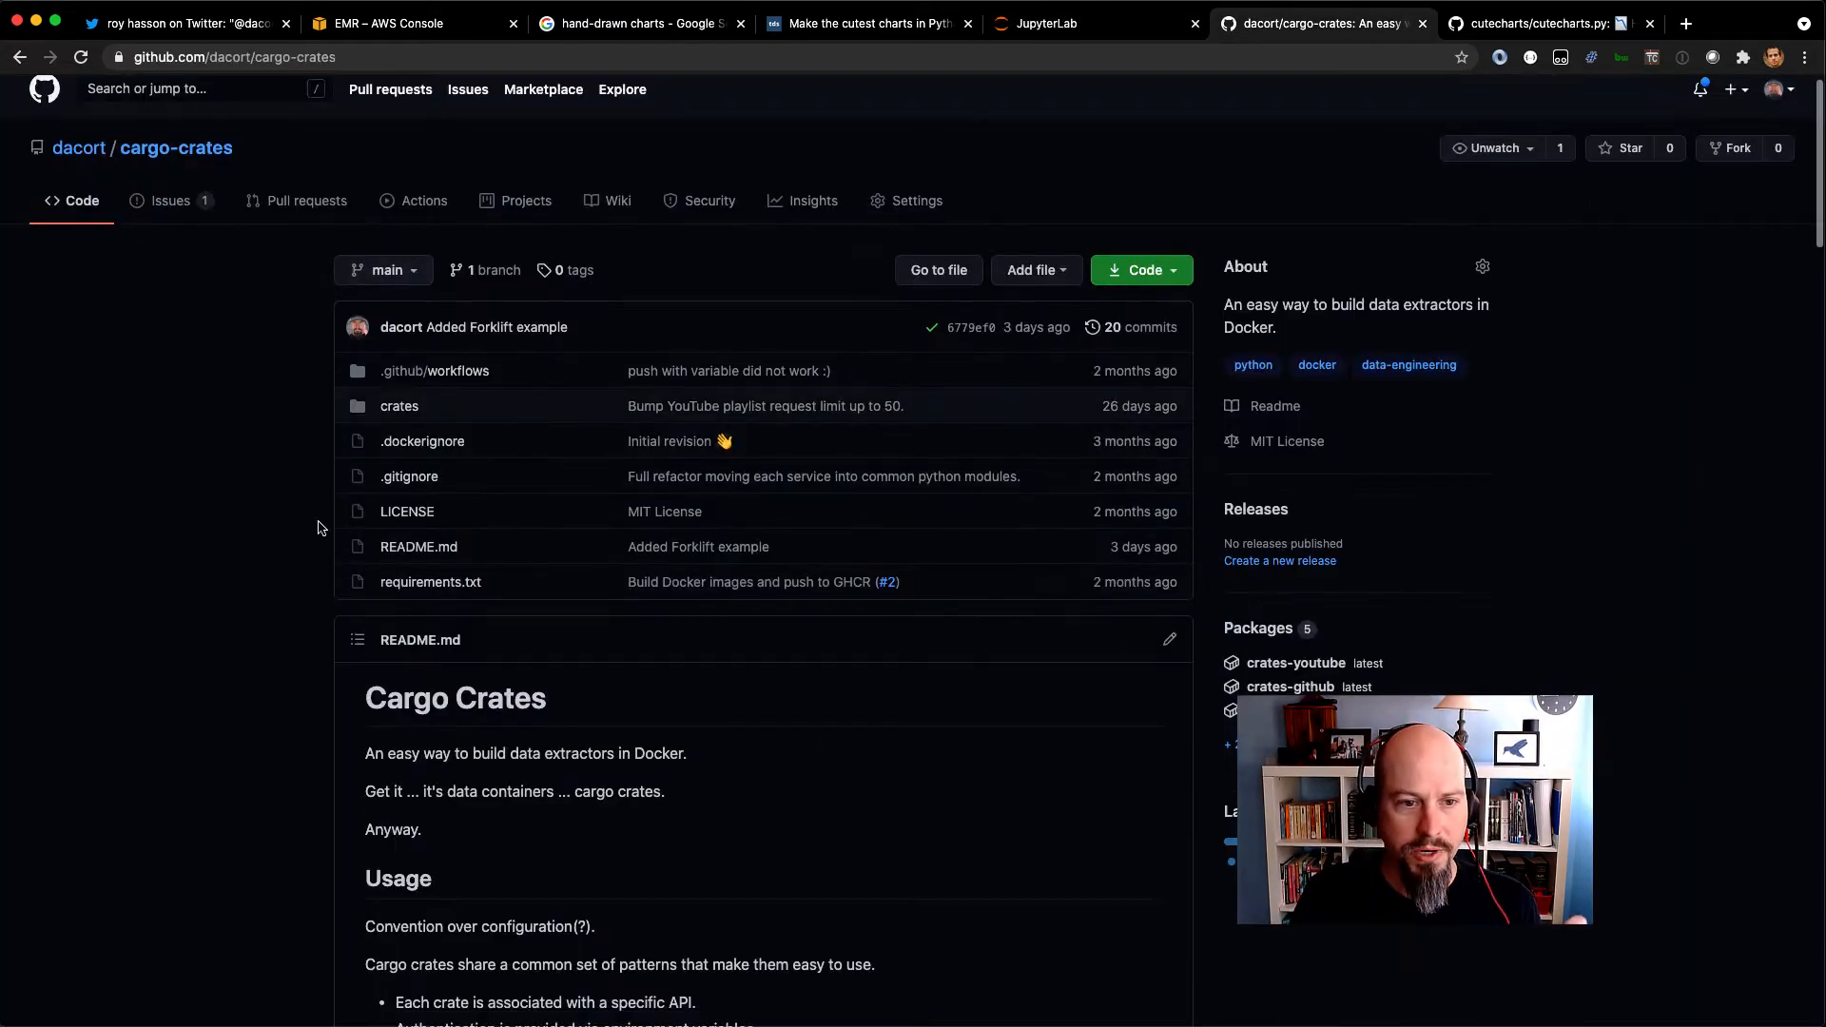
{"action": "scroll", "coordinate": [609, 571], "scroll_direction": "down", "scroll_amount": 3}
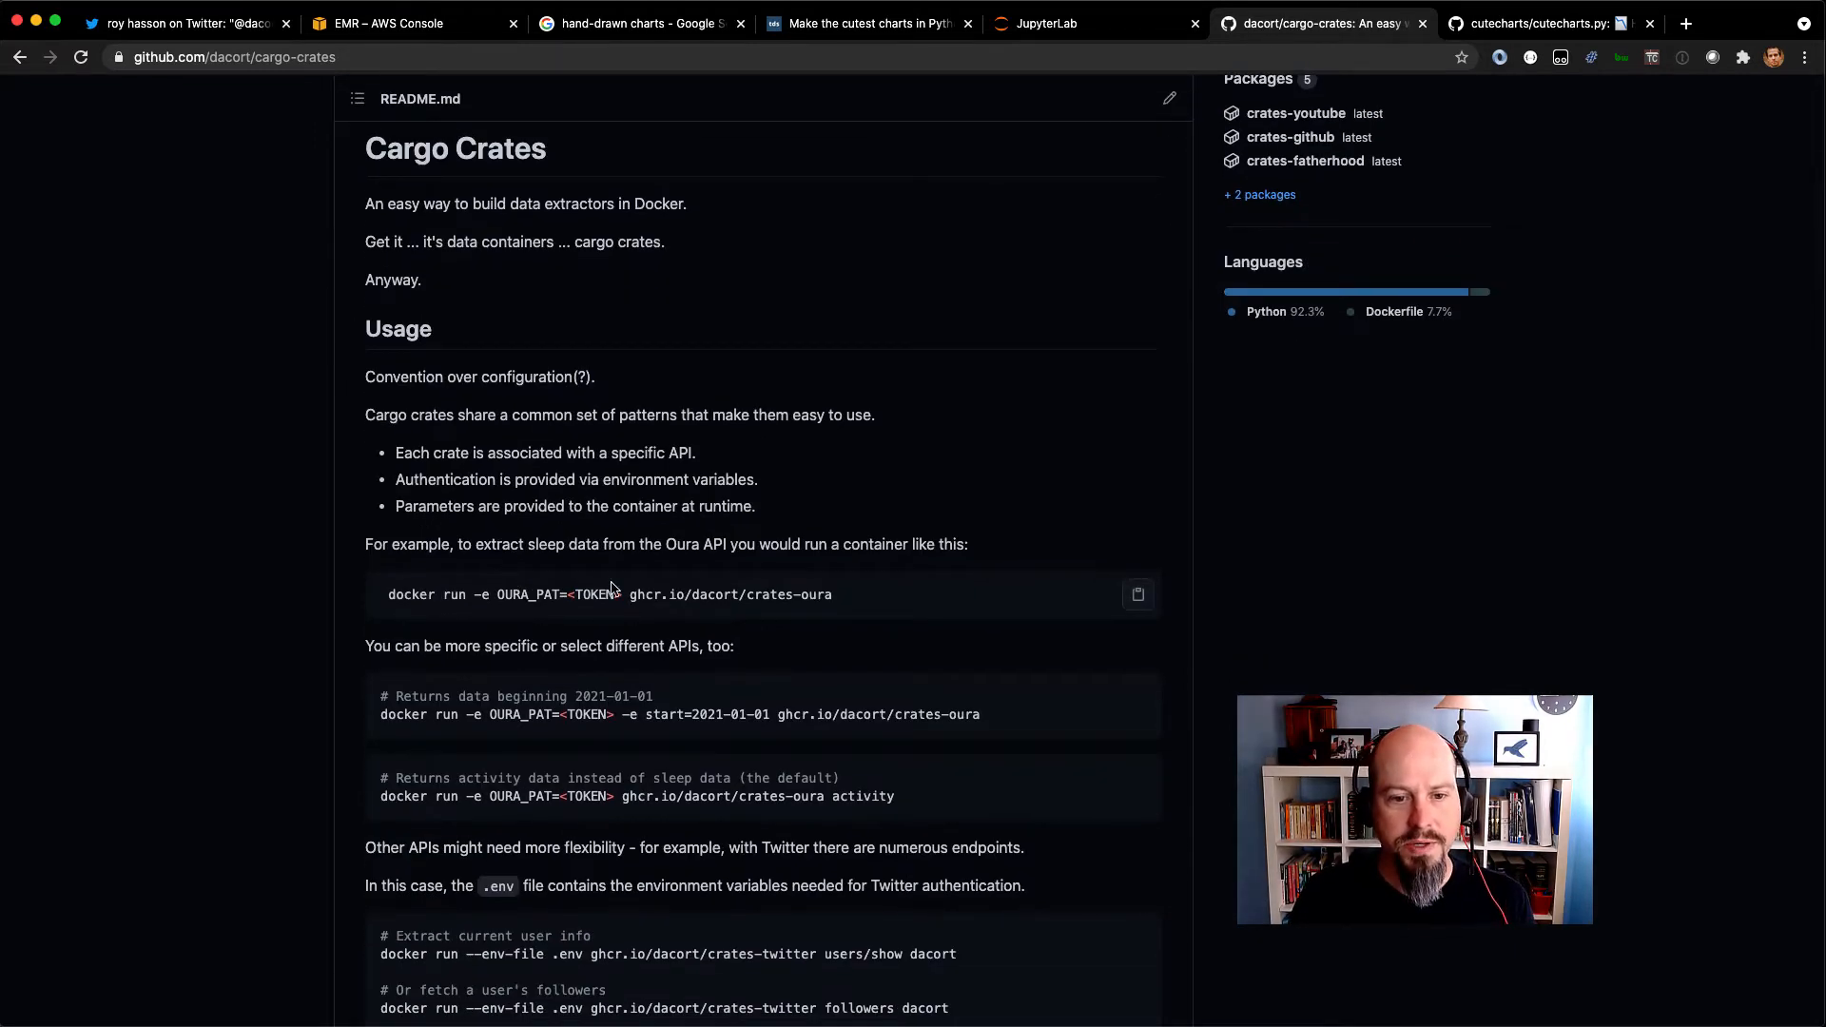
{"action": "left_click_drag", "start_coordinate": [383, 597], "coordinate": [847, 609]}
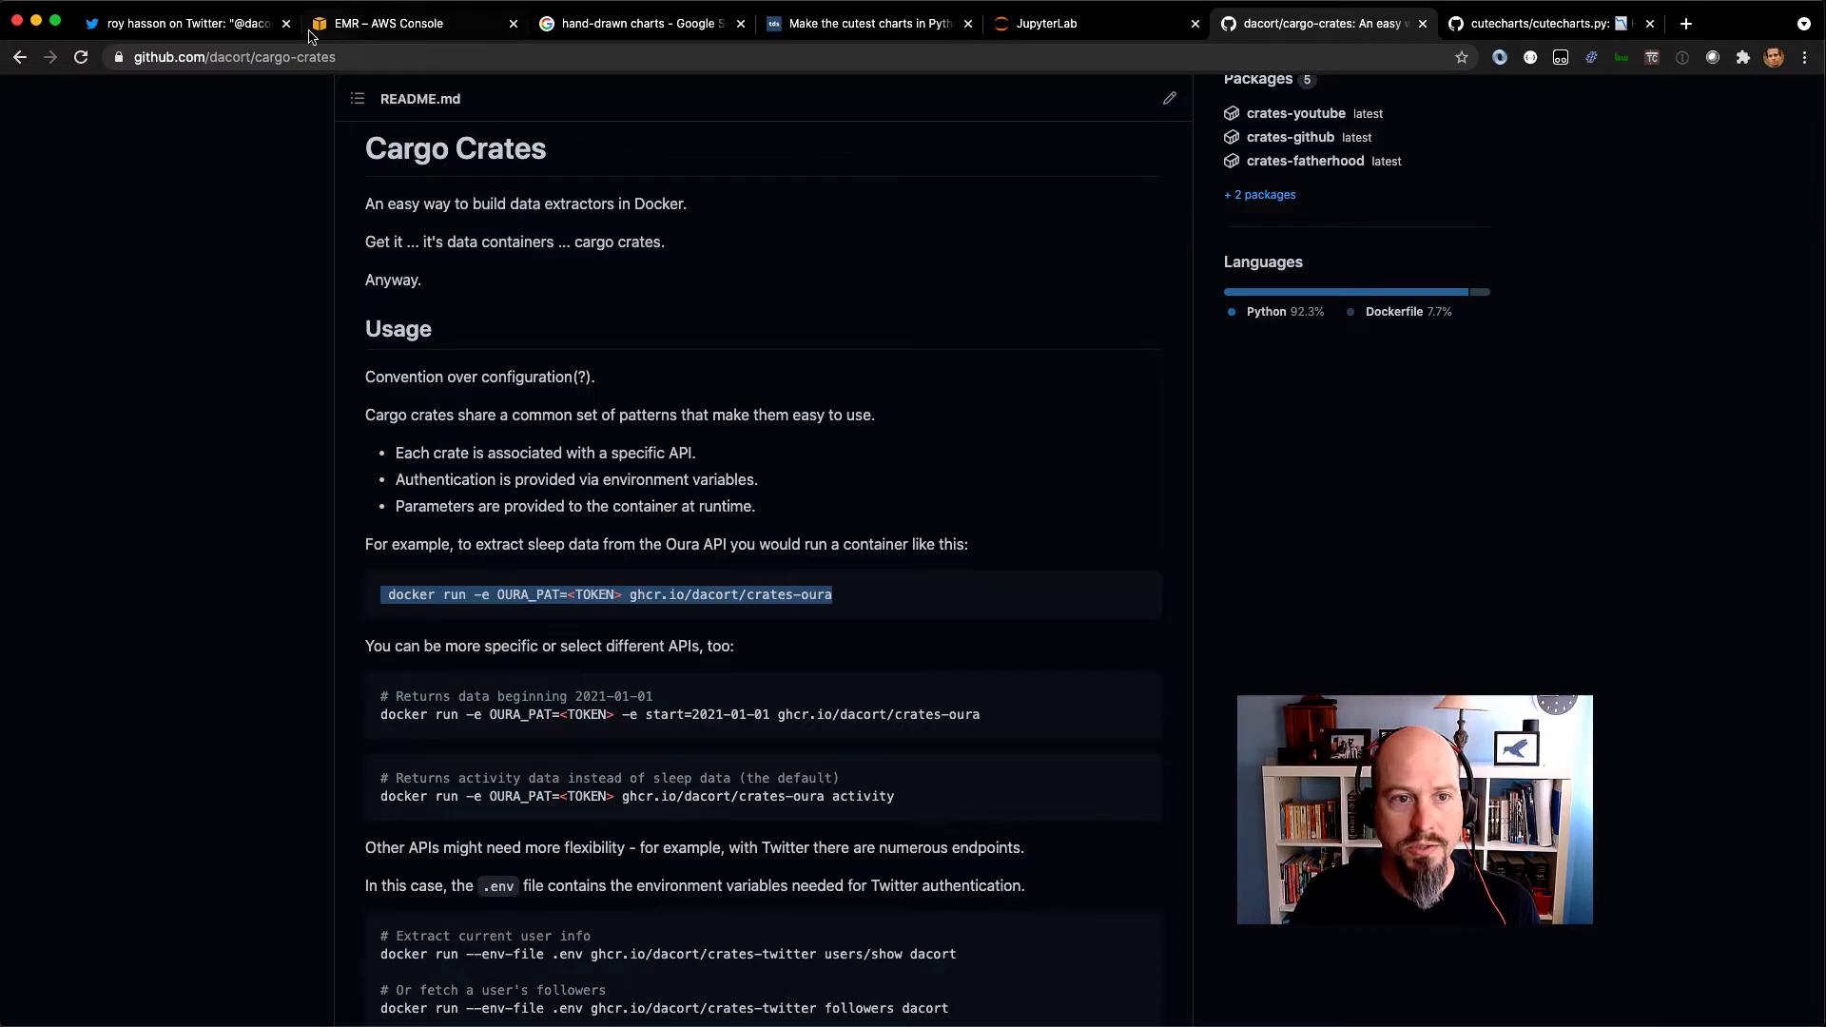
Switch to the Amazon EMR console and show the list of steps for the dacort-viz cluster.
{"action": "left_click", "coordinate": [424, 23]}
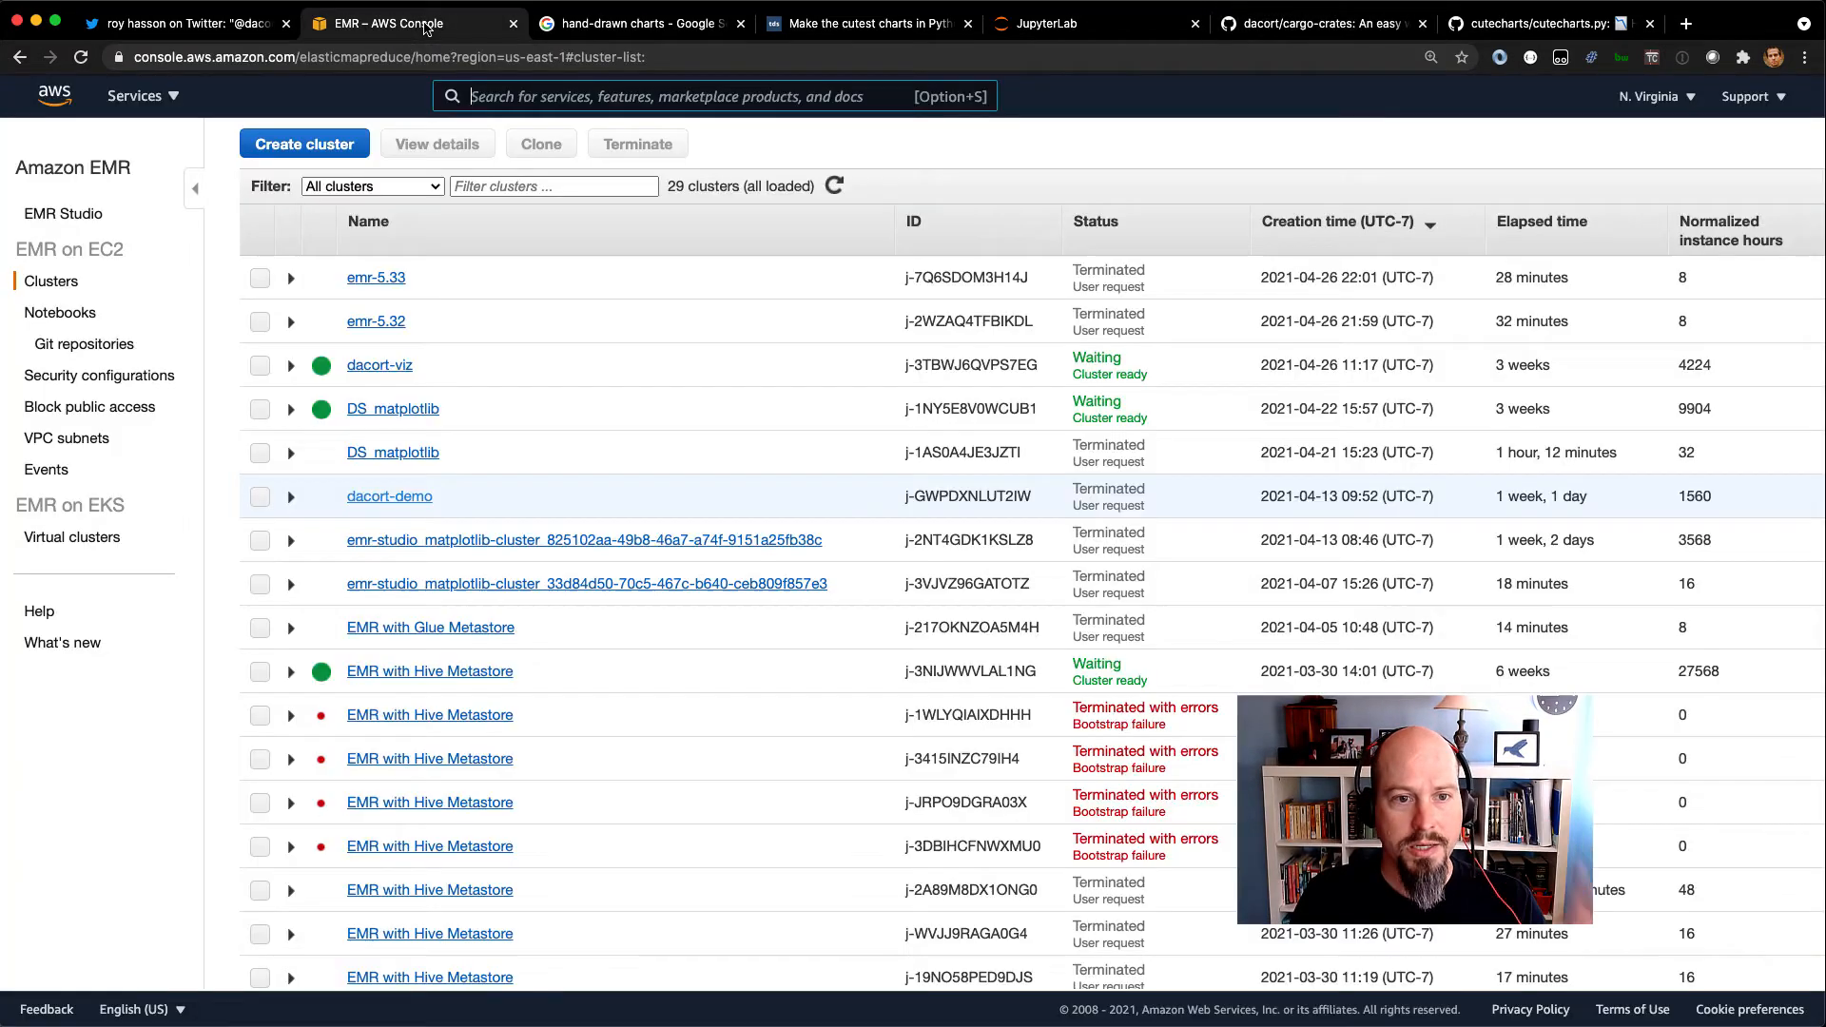
{"action": "left_click", "coordinate": [378, 366]}
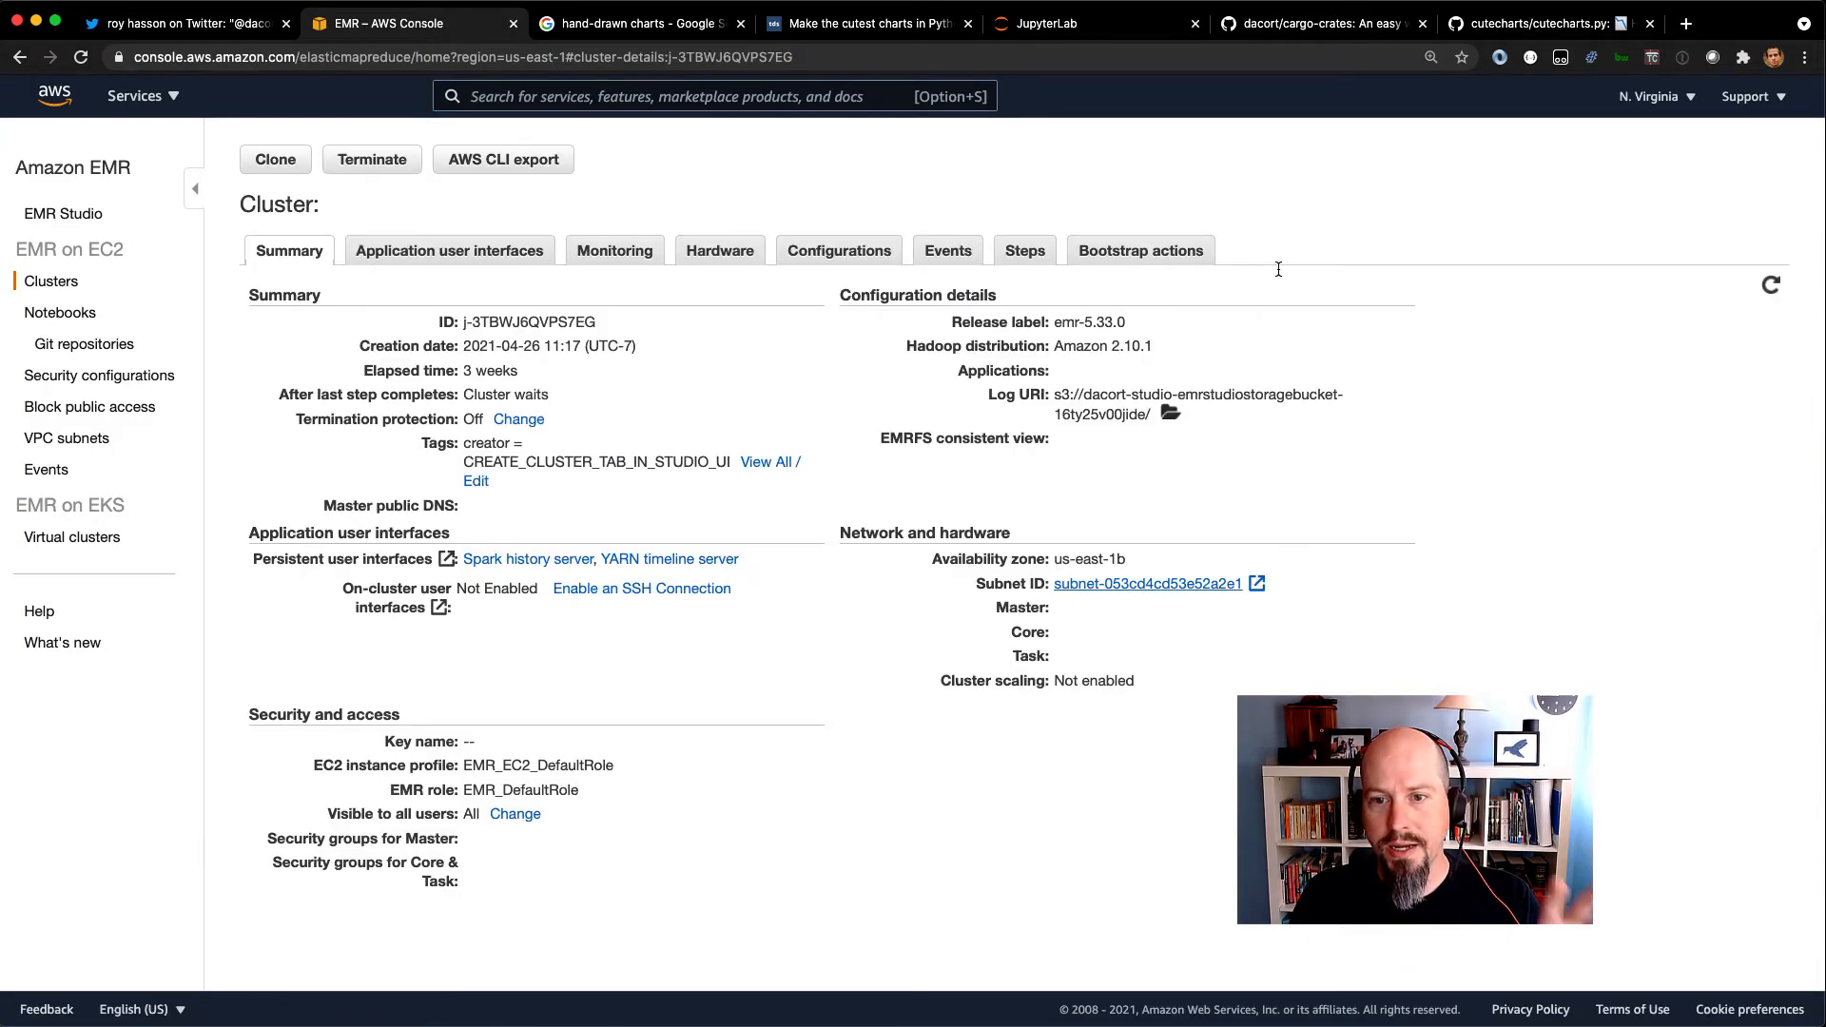
{"action": "left_click", "coordinate": [1020, 259]}
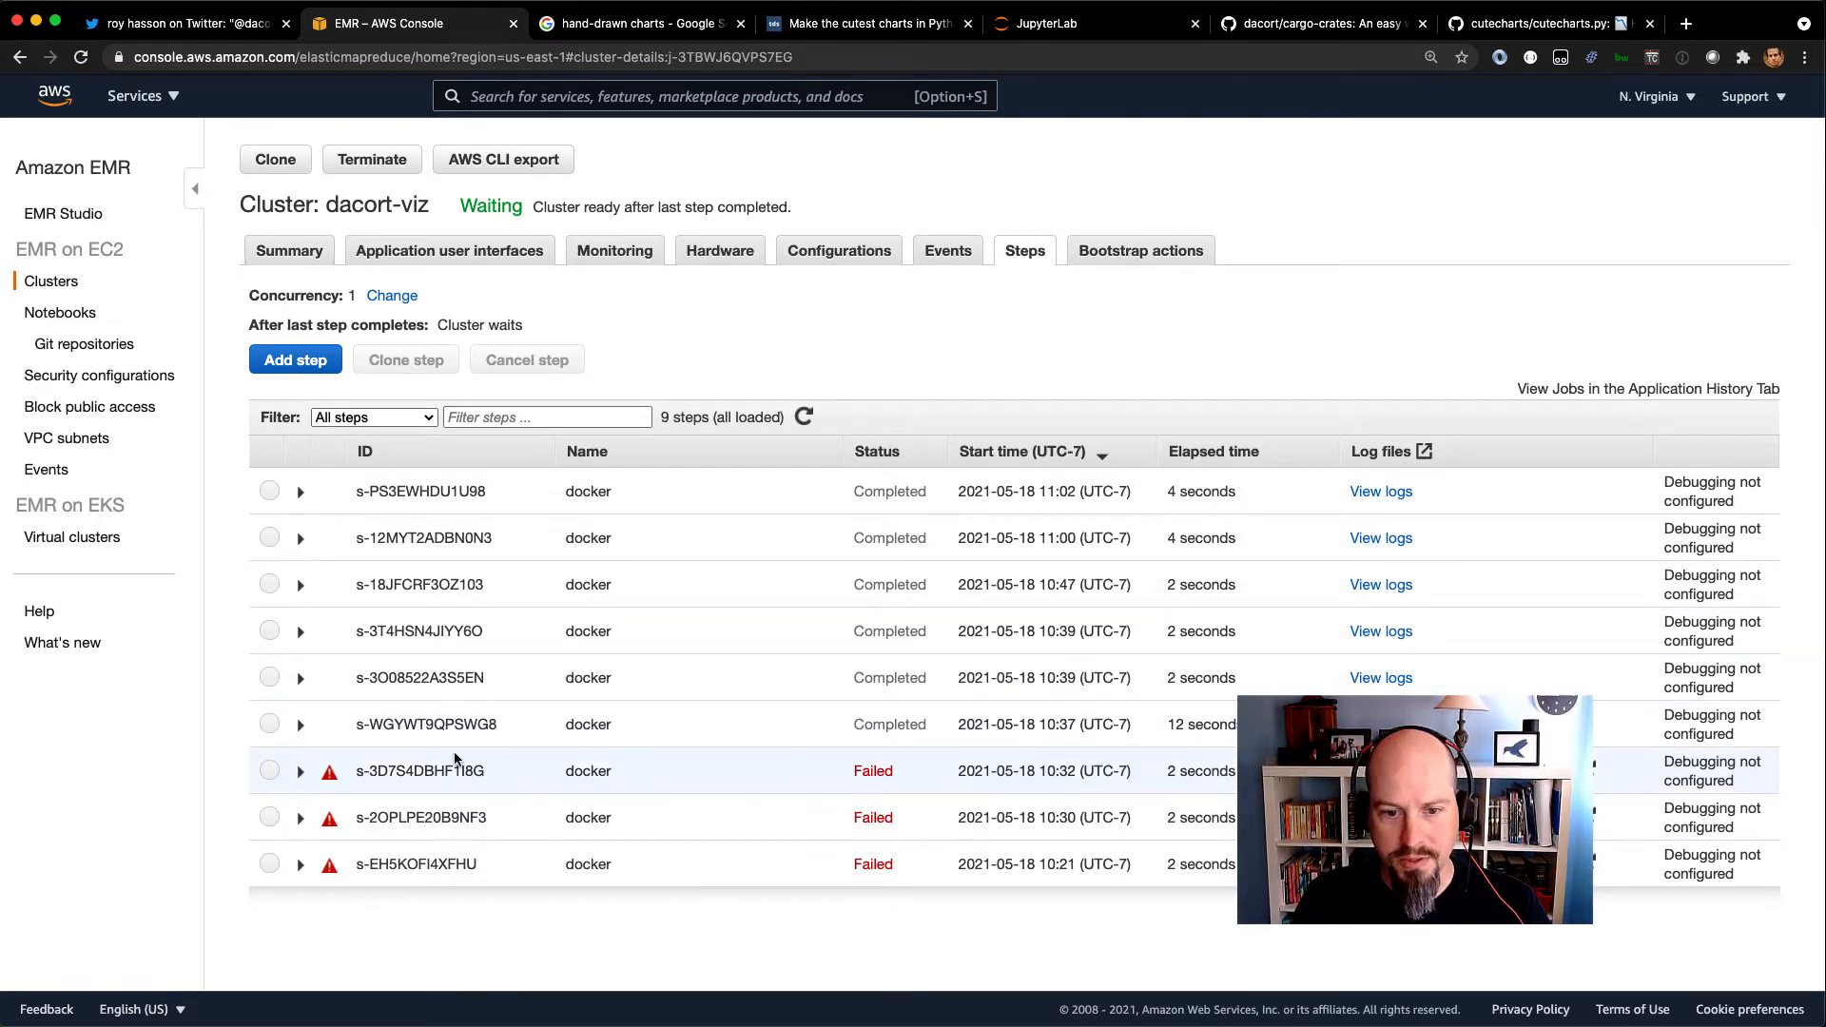
Examine the arguments of the completed steps that install Docker, start it, add emr-notebook to its group and restart the Jupyter gateway.
{"action": "left_click", "coordinate": [301, 725]}
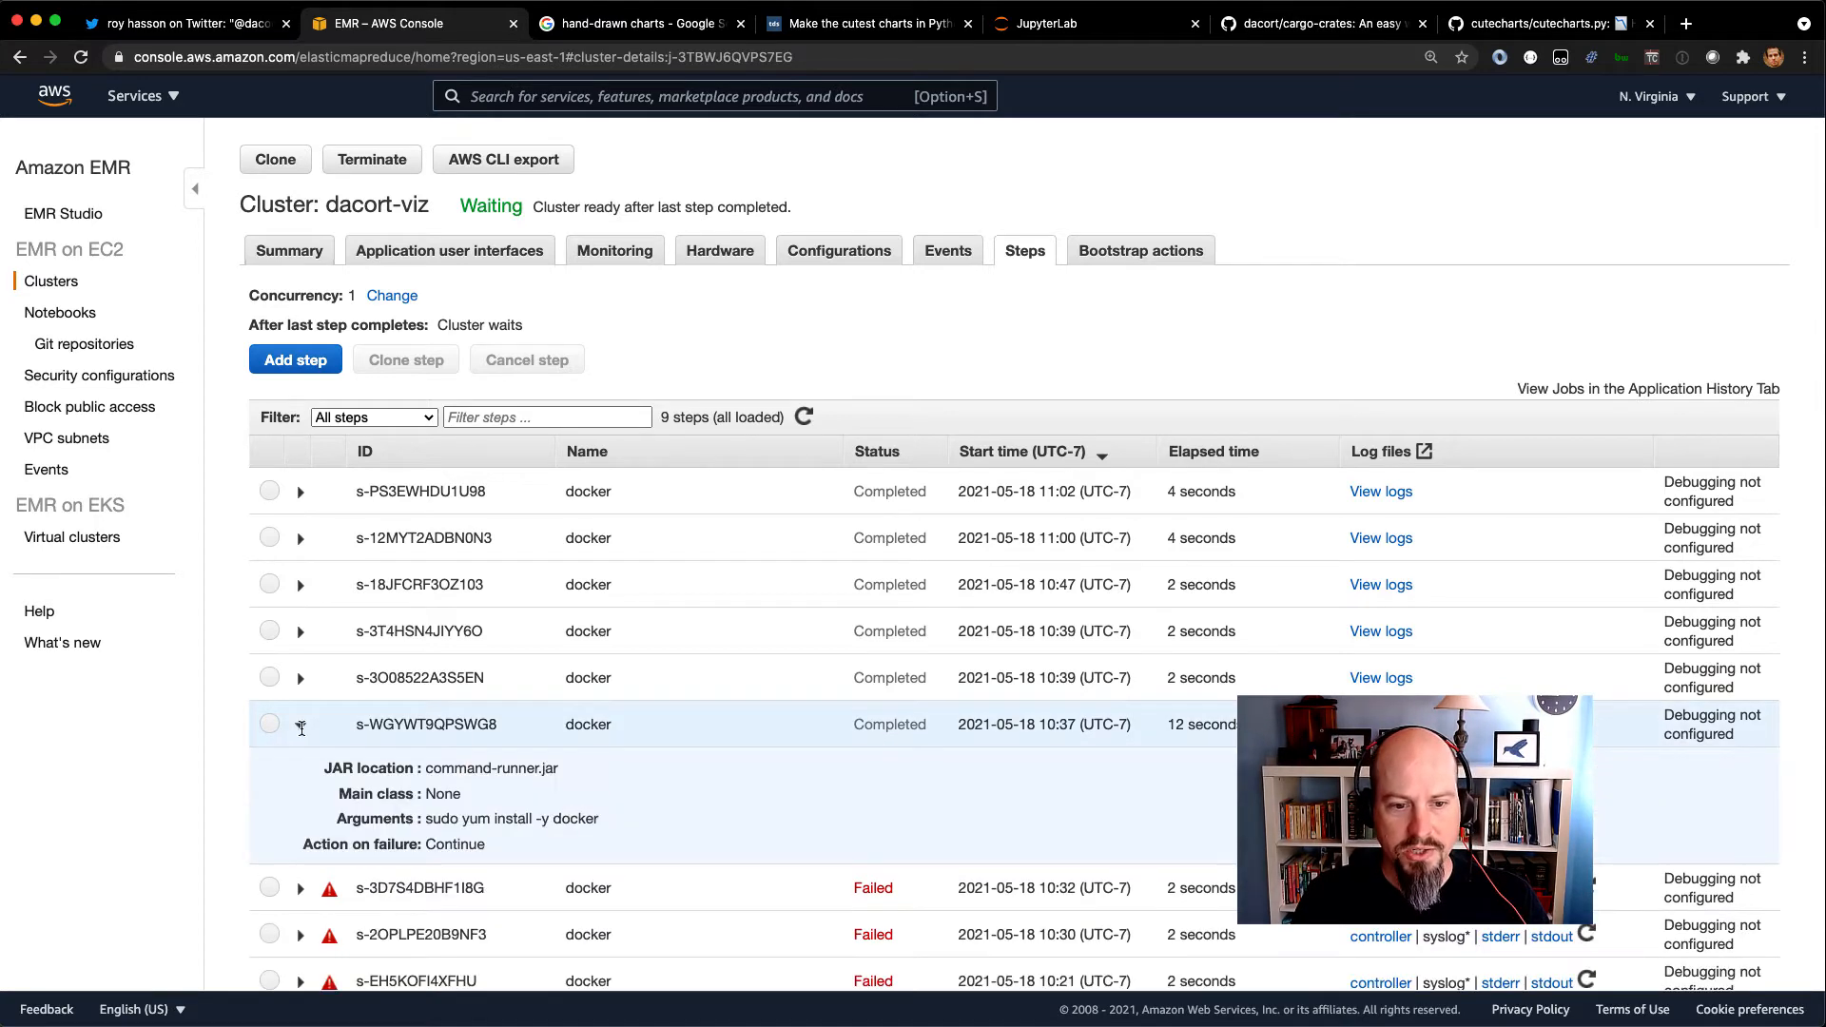
{"action": "left_click_drag", "start_coordinate": [426, 820], "coordinate": [672, 824]}
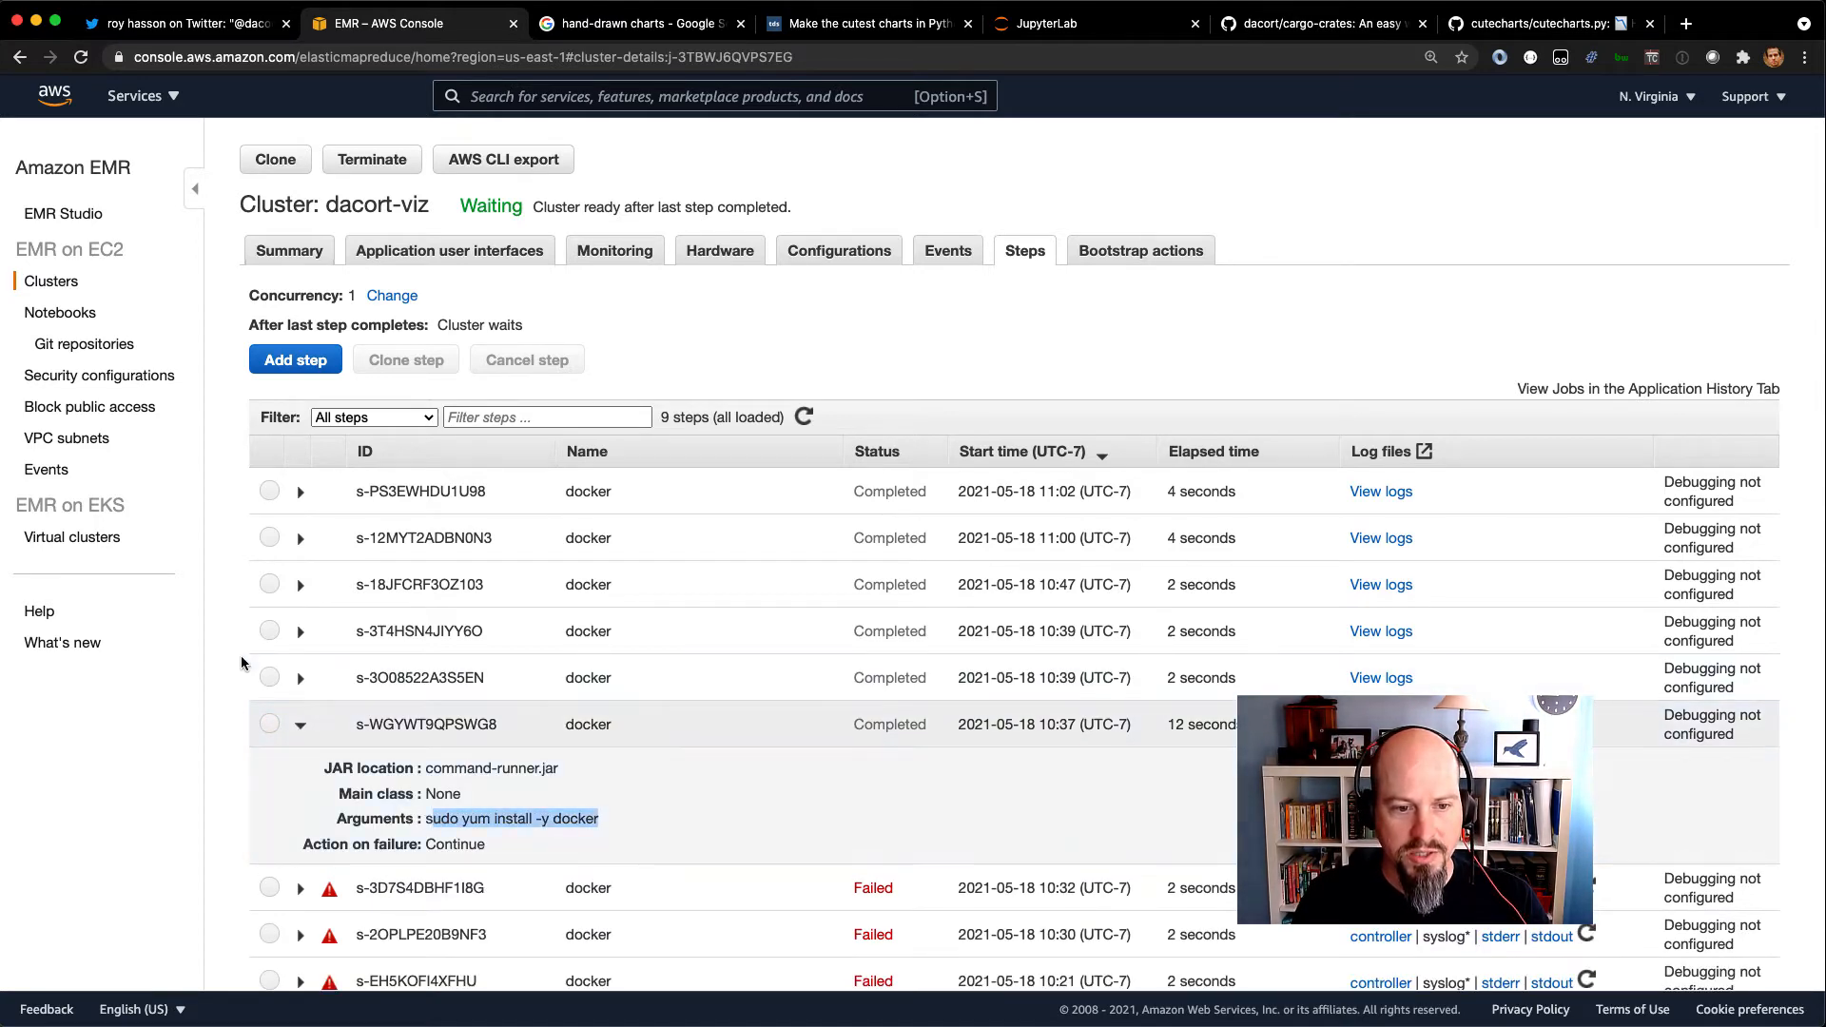
{"action": "left_click", "coordinate": [300, 678]}
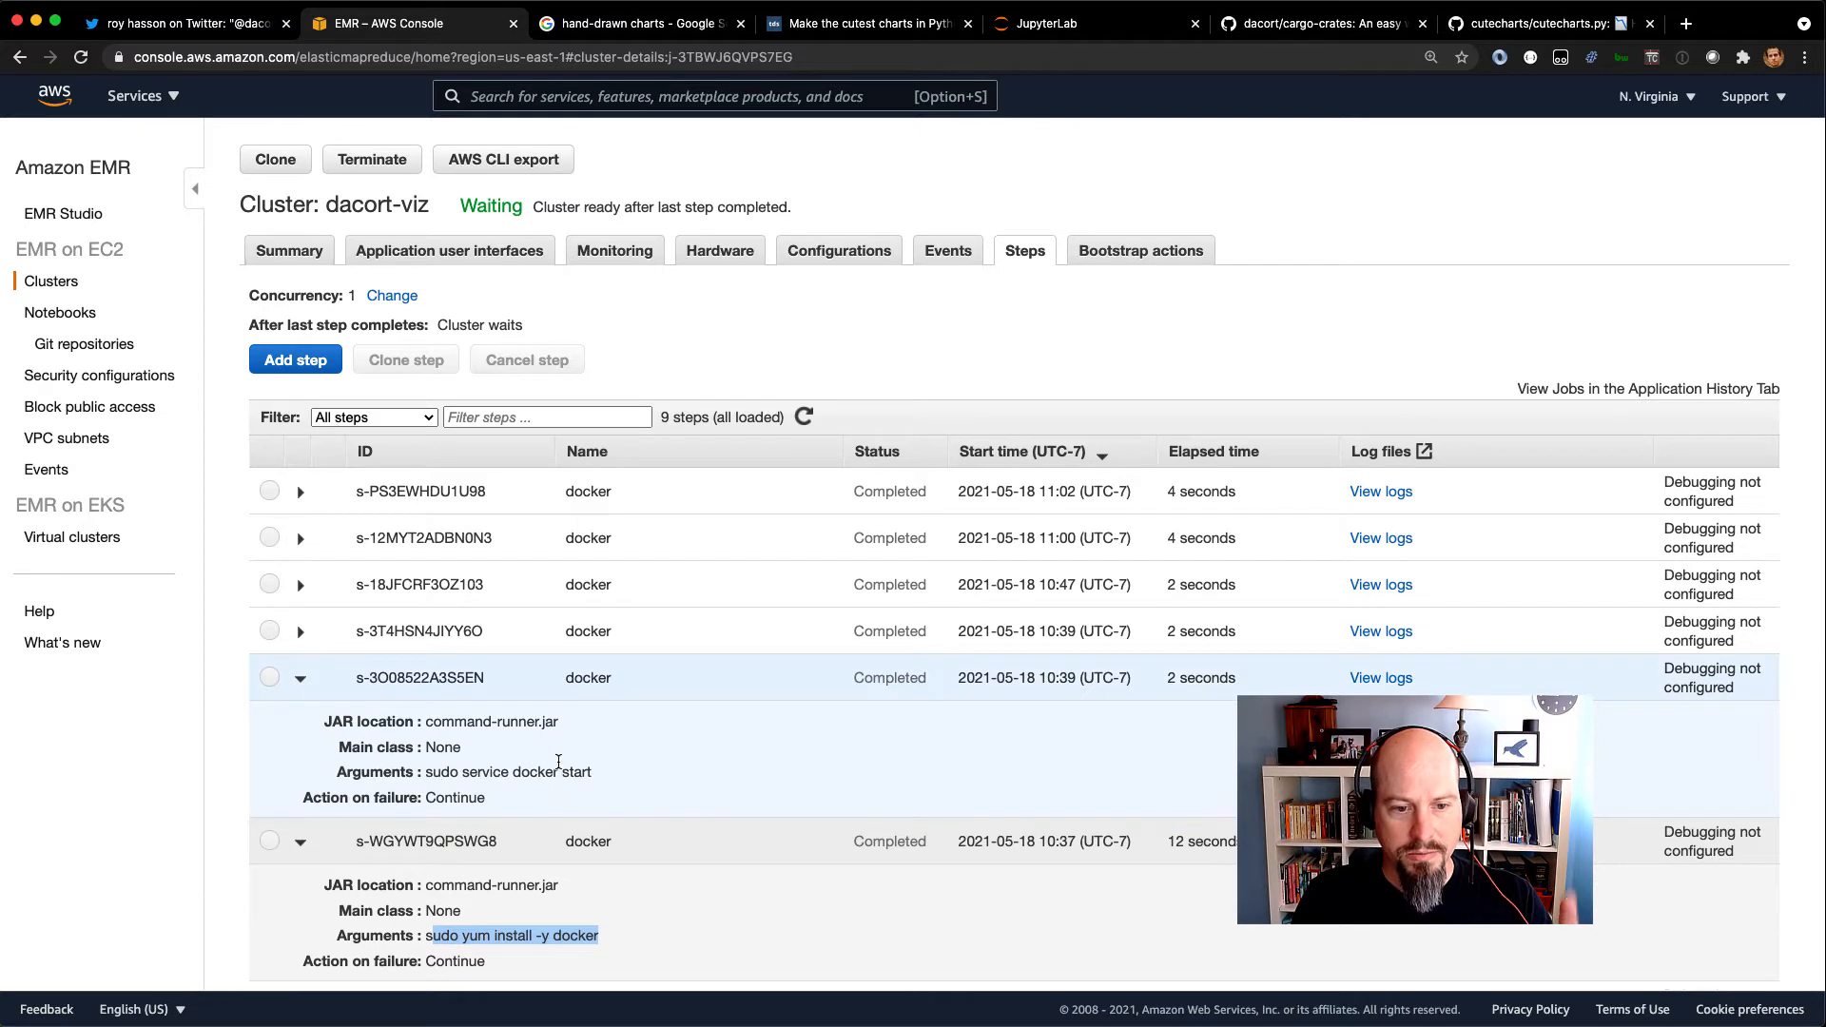
{"action": "left_click", "coordinate": [299, 632]}
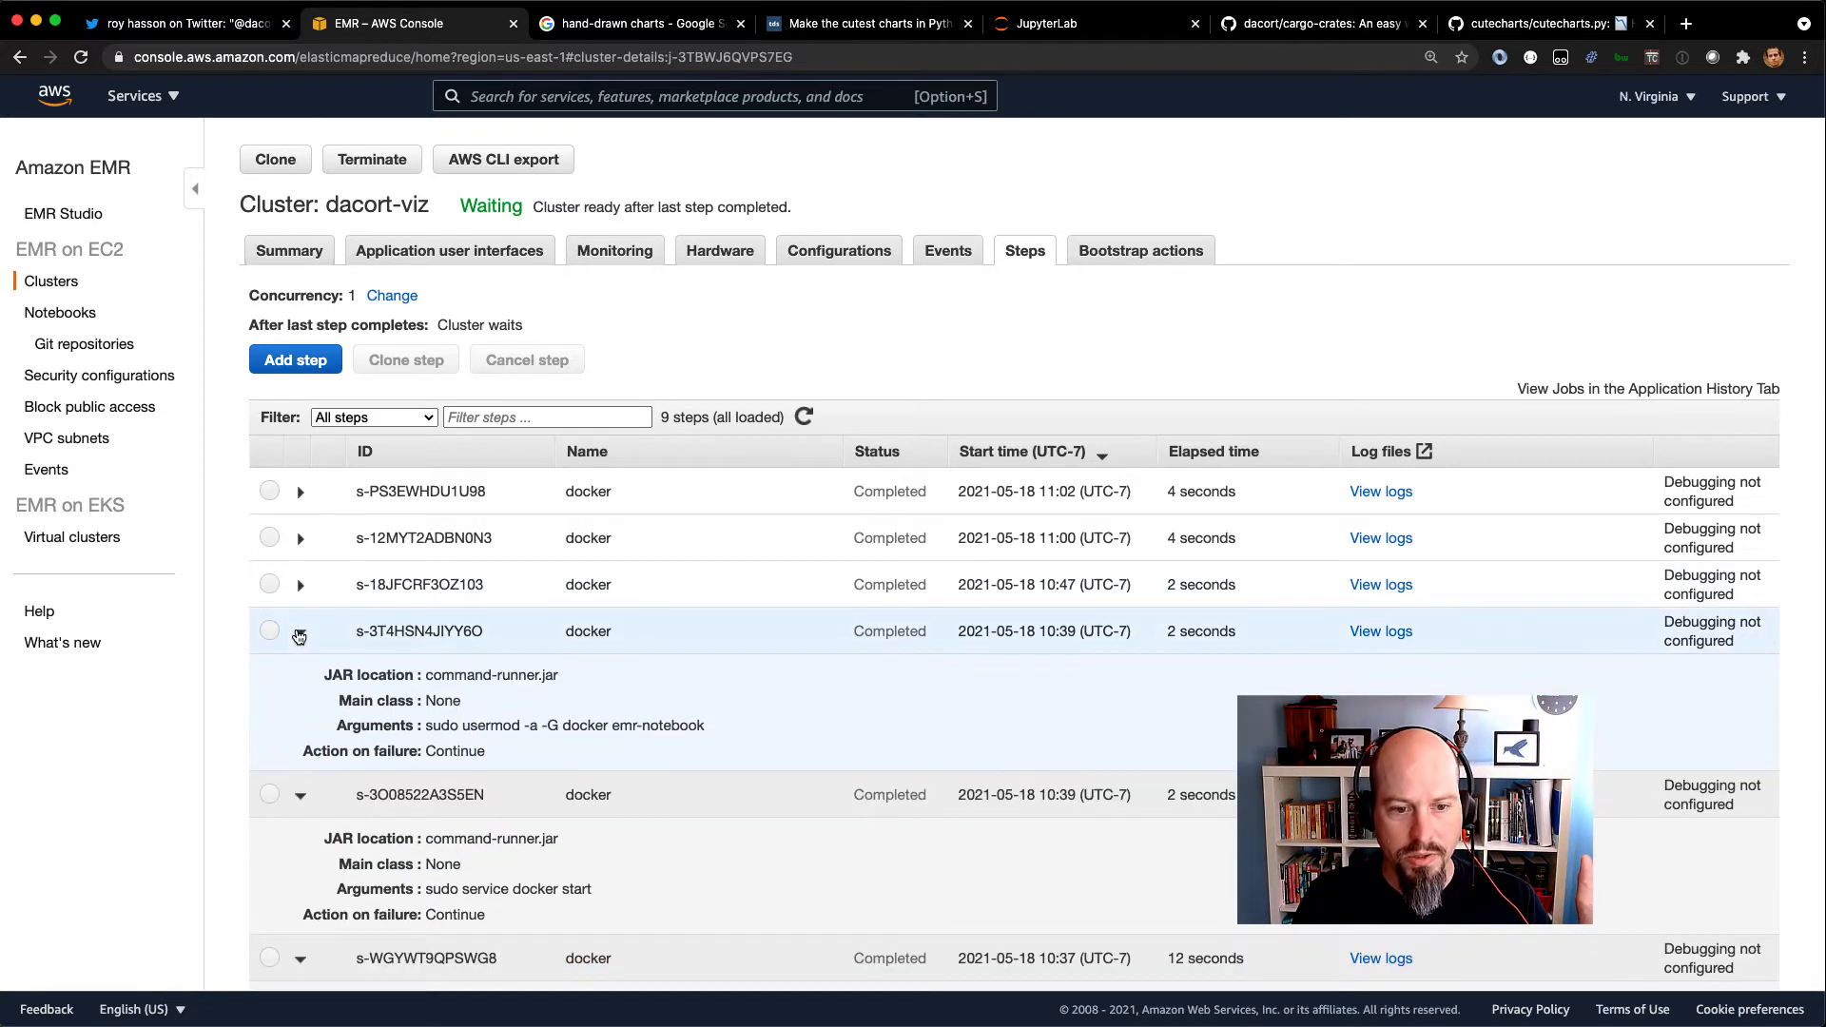
{"action": "left_click_drag", "start_coordinate": [468, 727], "coordinate": [733, 731]}
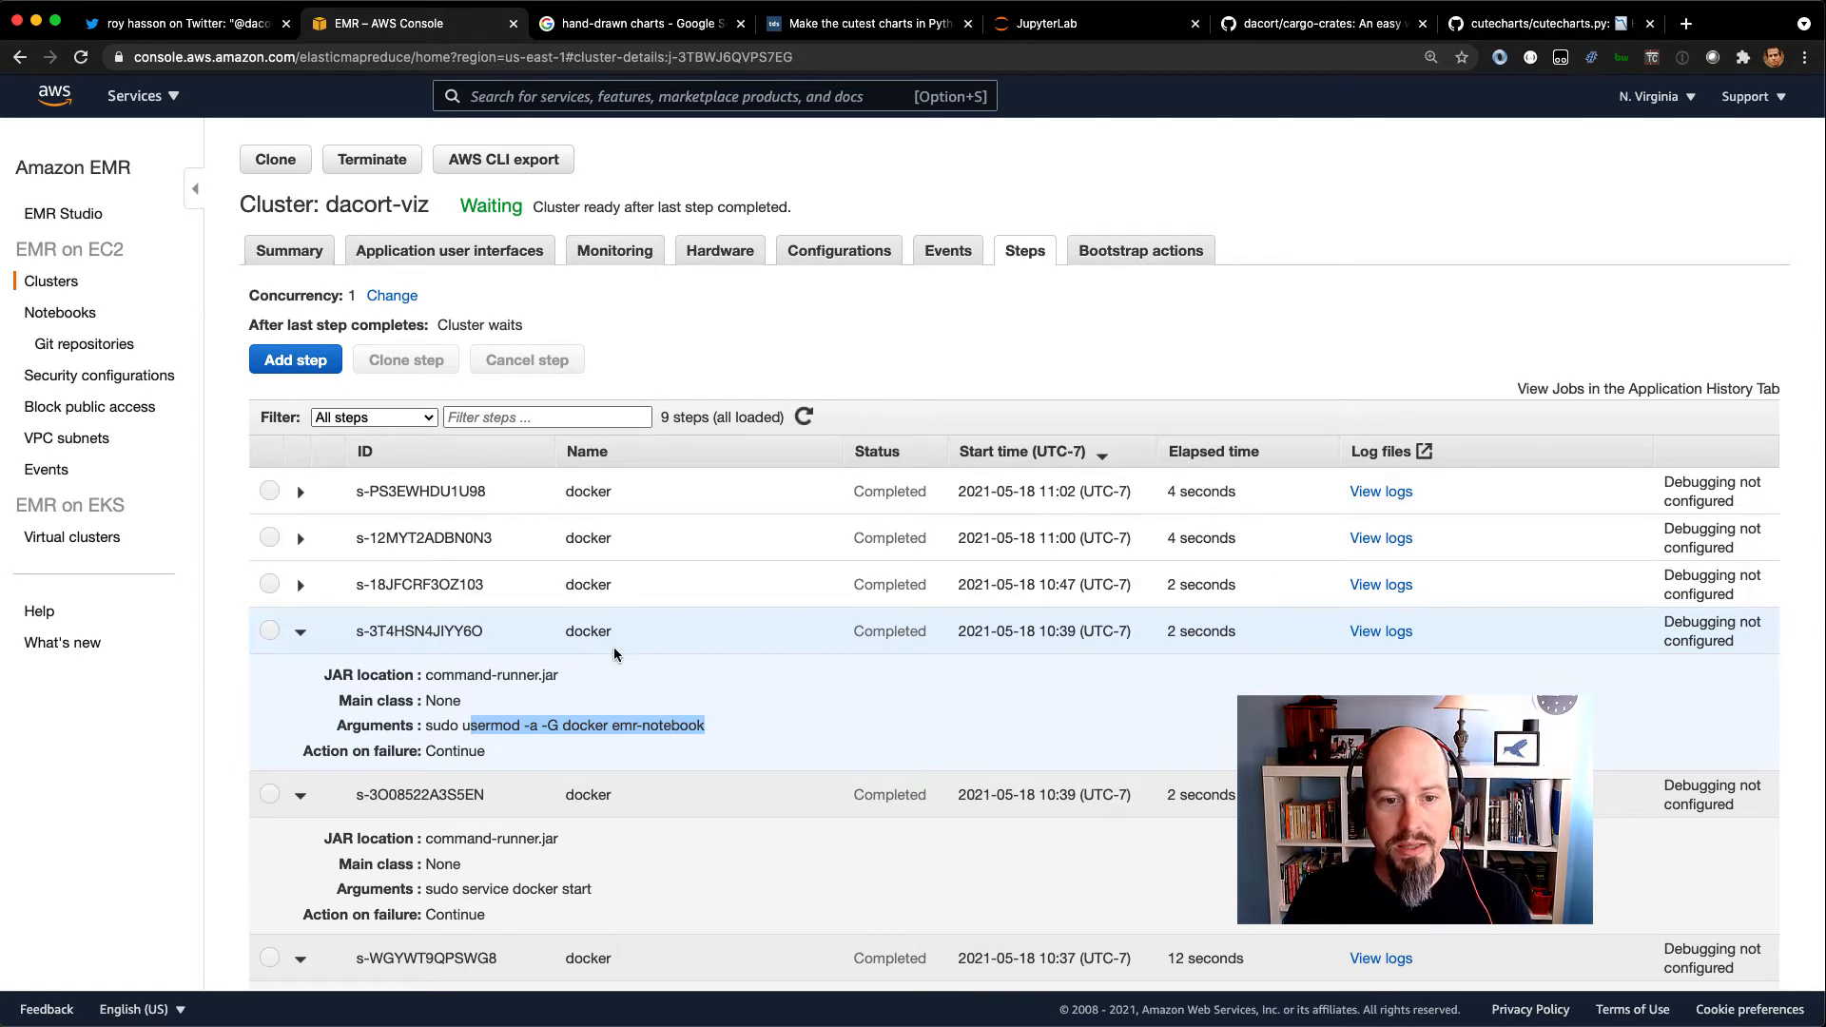
{"action": "left_click", "coordinate": [301, 491]}
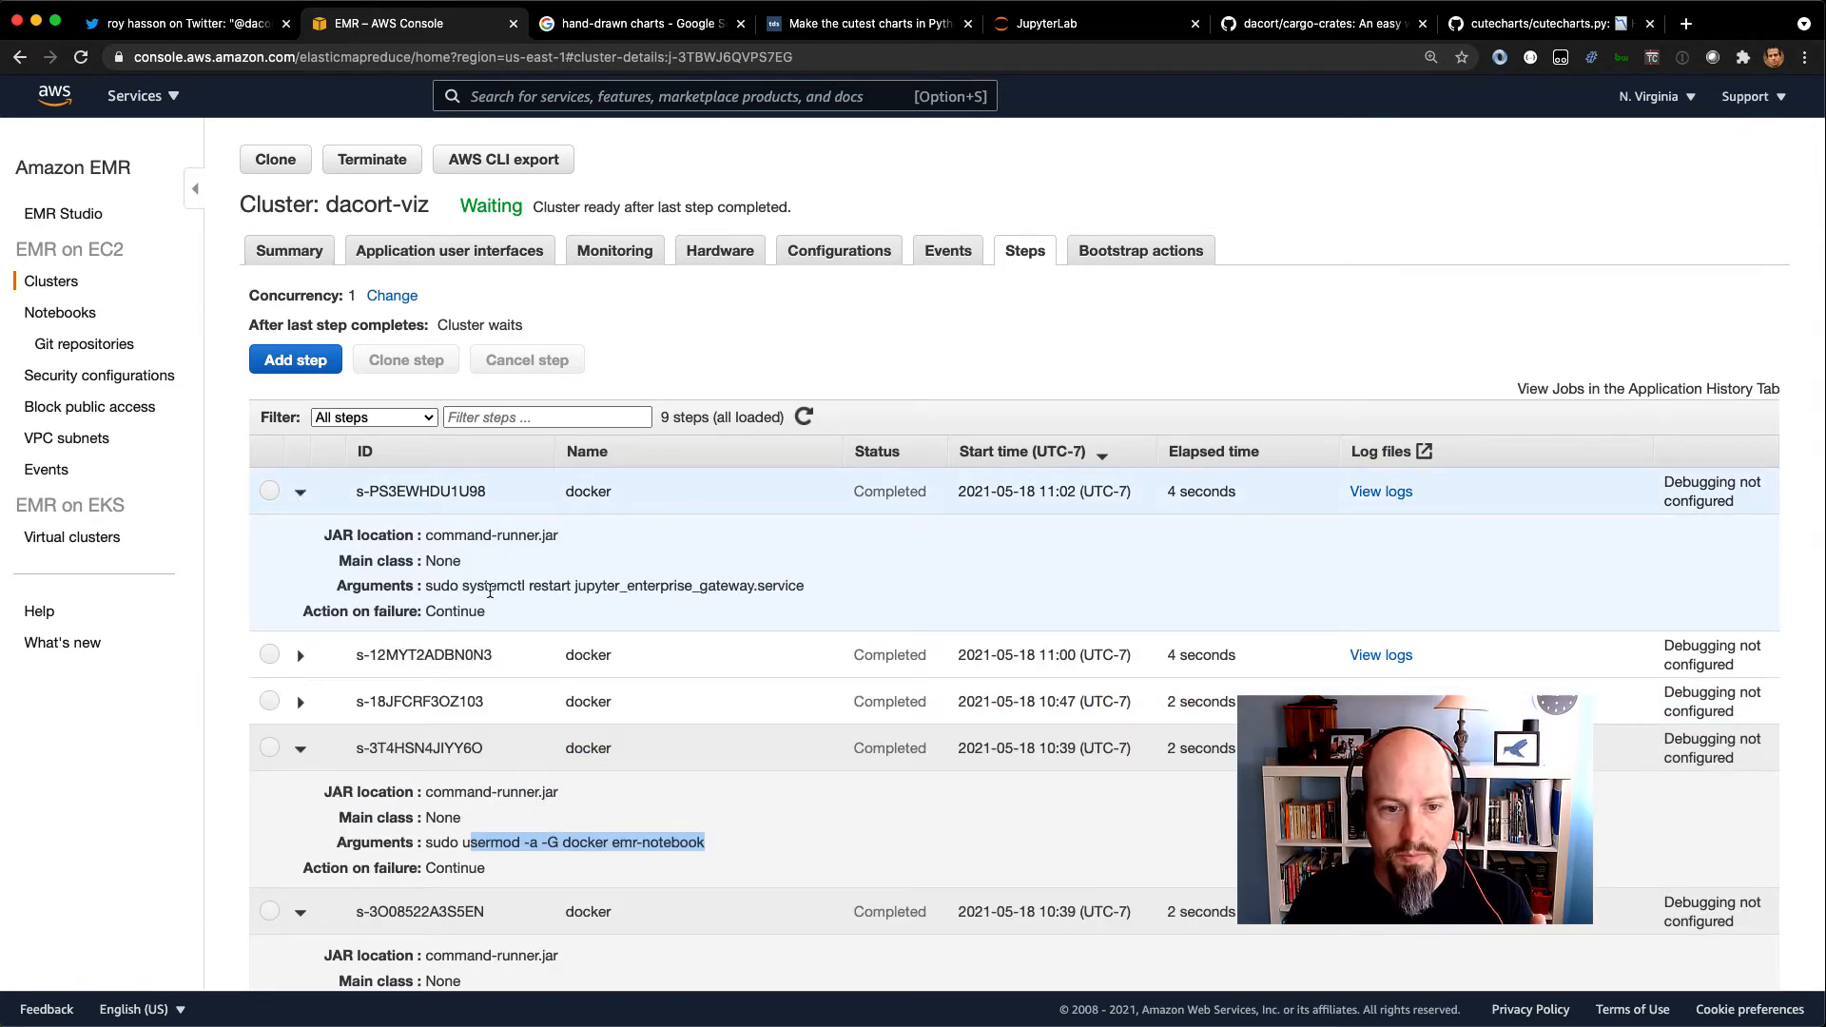
{"action": "left_click_drag", "start_coordinate": [519, 586], "coordinate": [808, 592]}
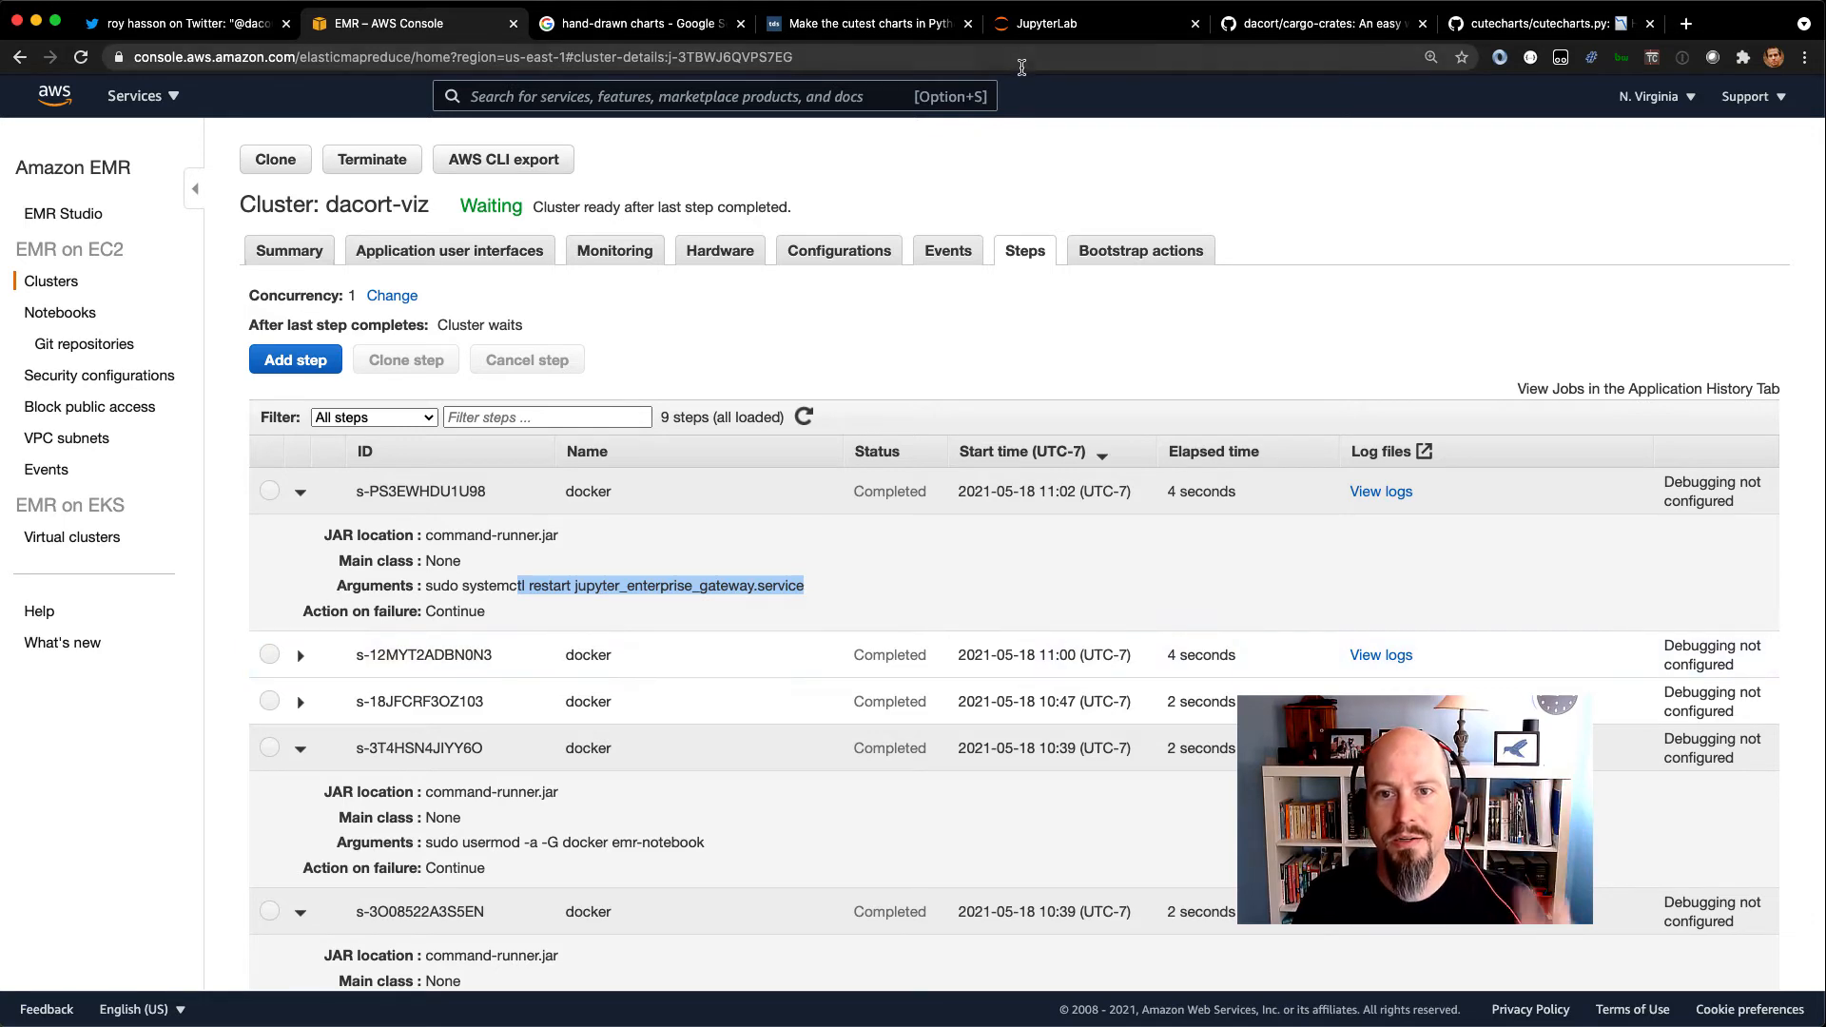
Return to the JupyterLab sleep notebook and highlight the pip install cutecharts command in its first visible code cell.
{"action": "left_click", "coordinate": [1025, 37]}
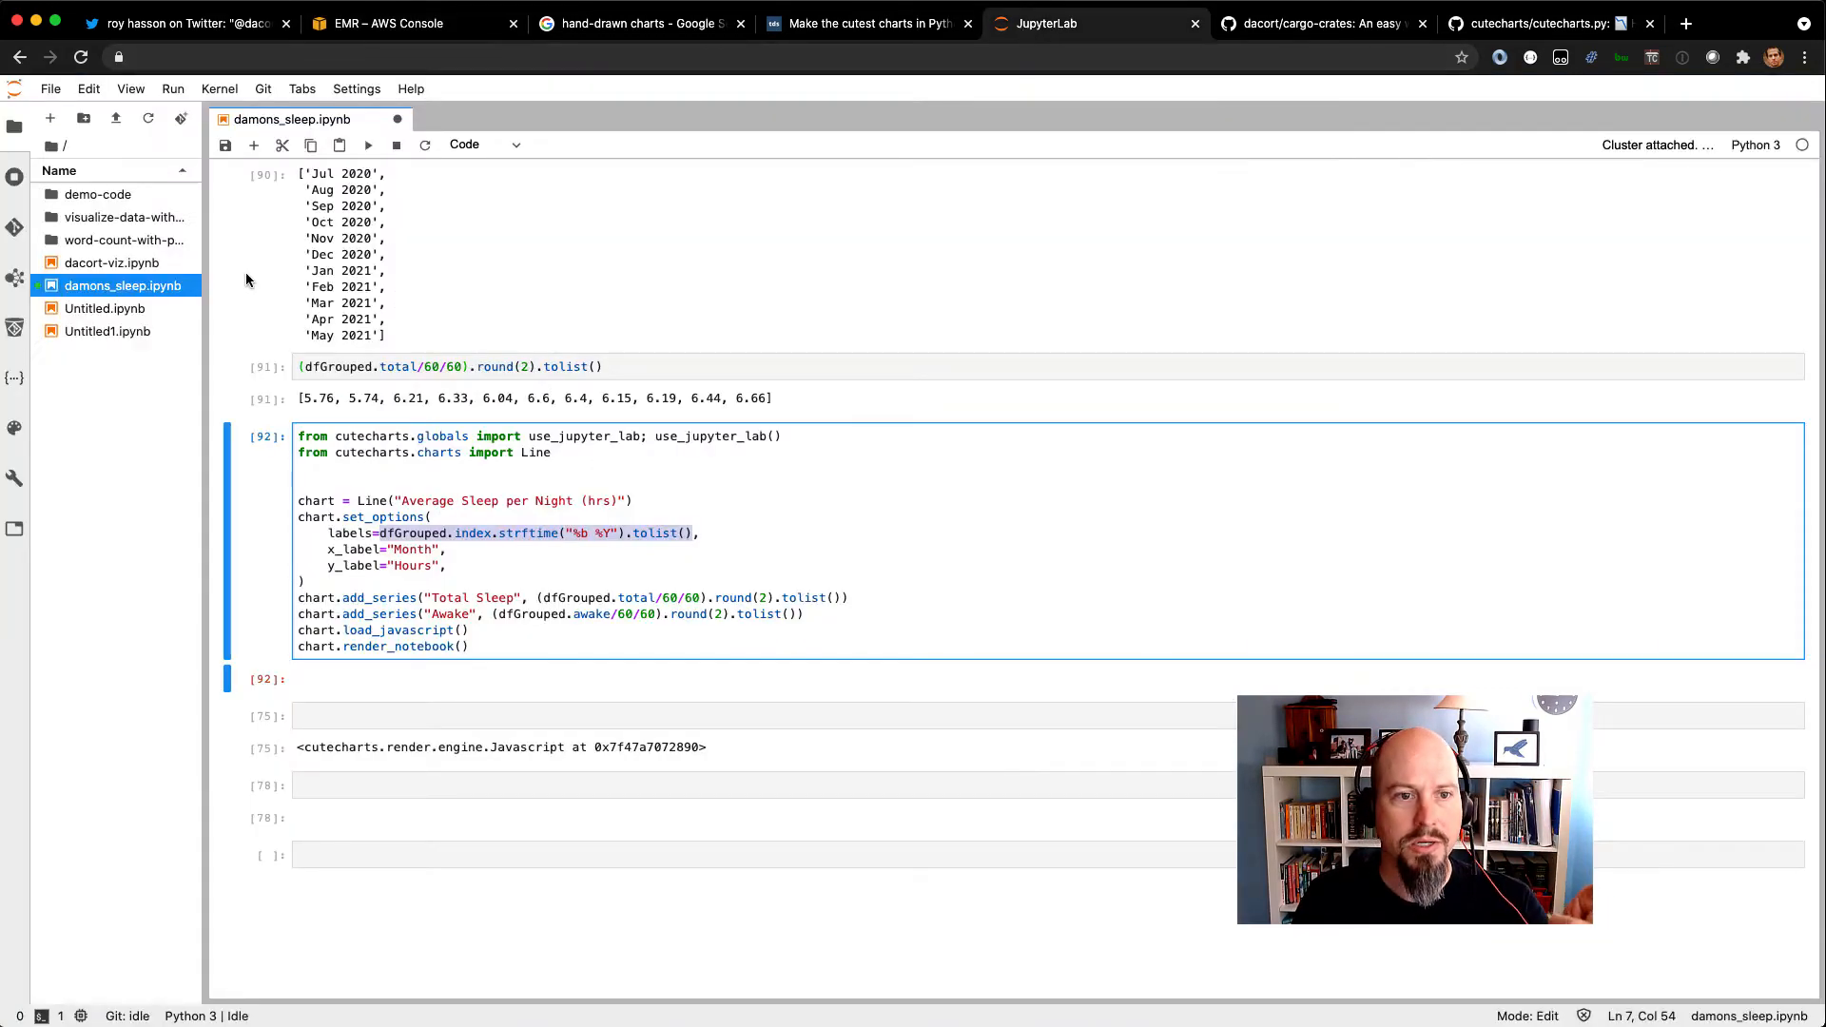
{"action": "scroll", "coordinate": [414, 219], "scroll_direction": "up", "scroll_amount": 10}
{"action": "left_click_drag", "start_coordinate": [298, 216], "coordinate": [519, 217]}
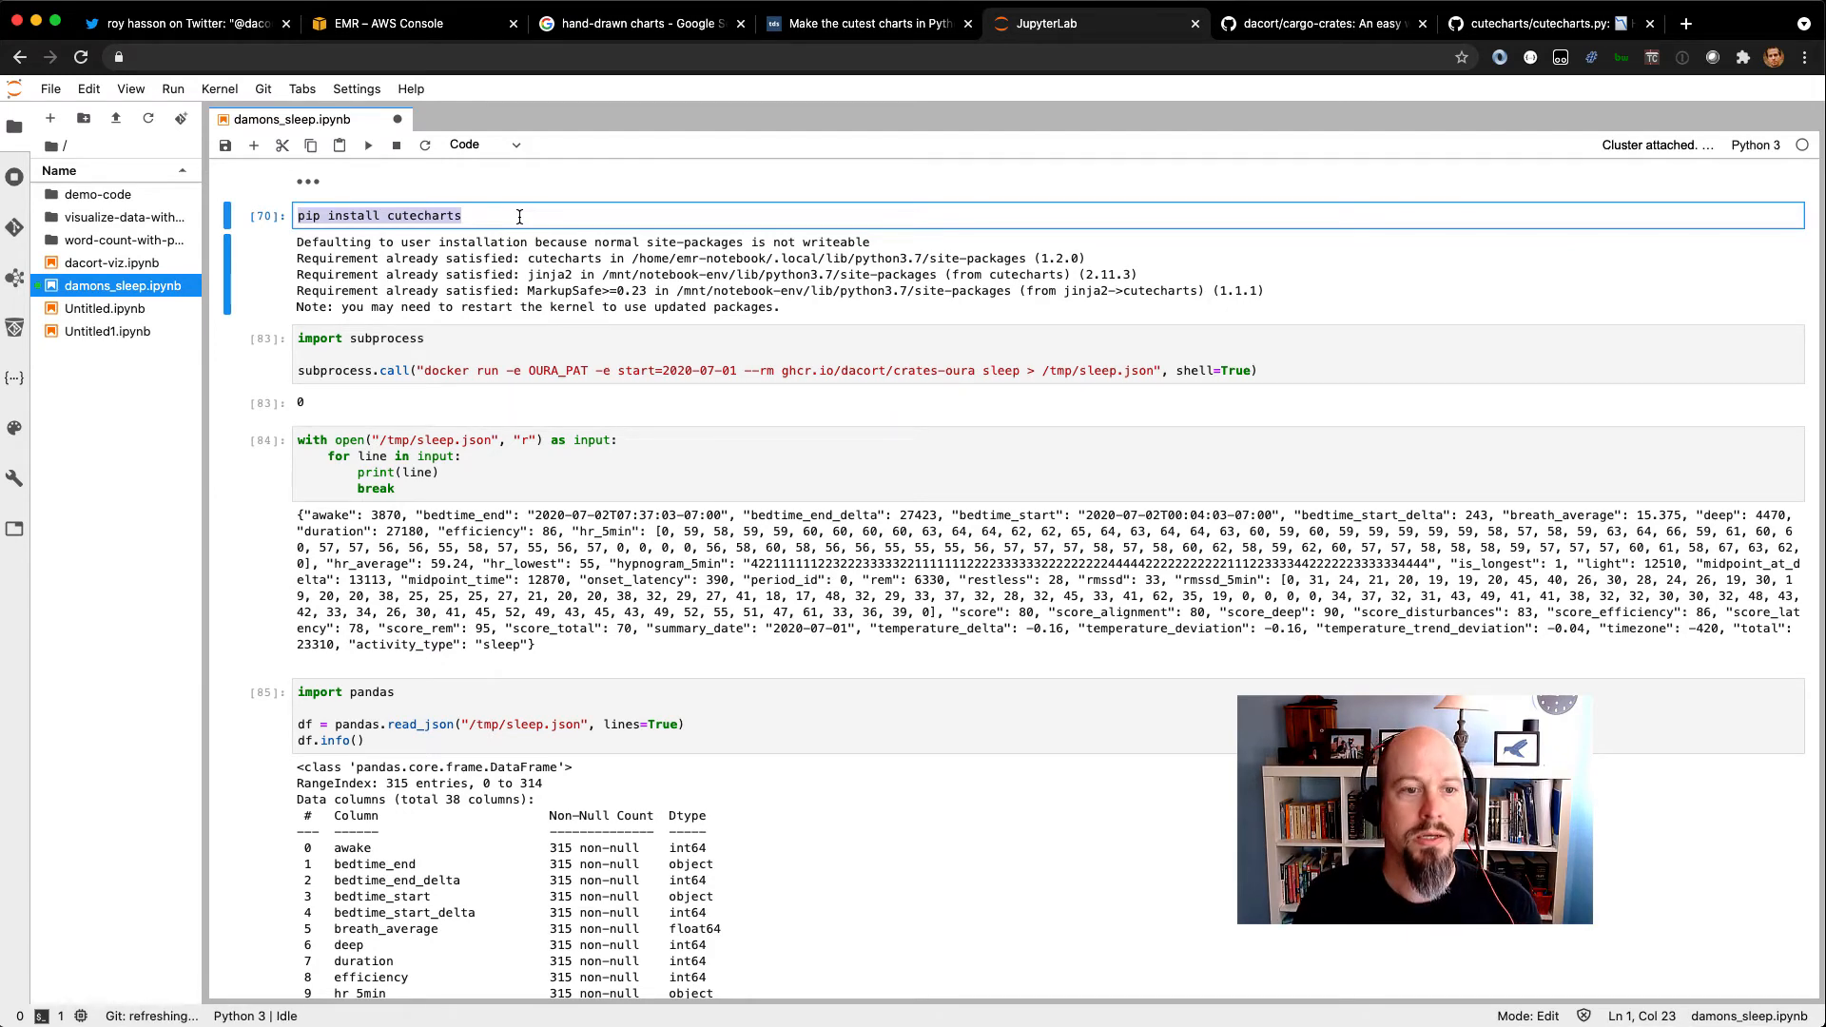
Highlight the OURA_PAT variable, the 2020-07-01 start date and the sleep argument of the docker run call in the subprocess cell.
{"action": "left_click_drag", "start_coordinate": [358, 371], "coordinate": [594, 371]}
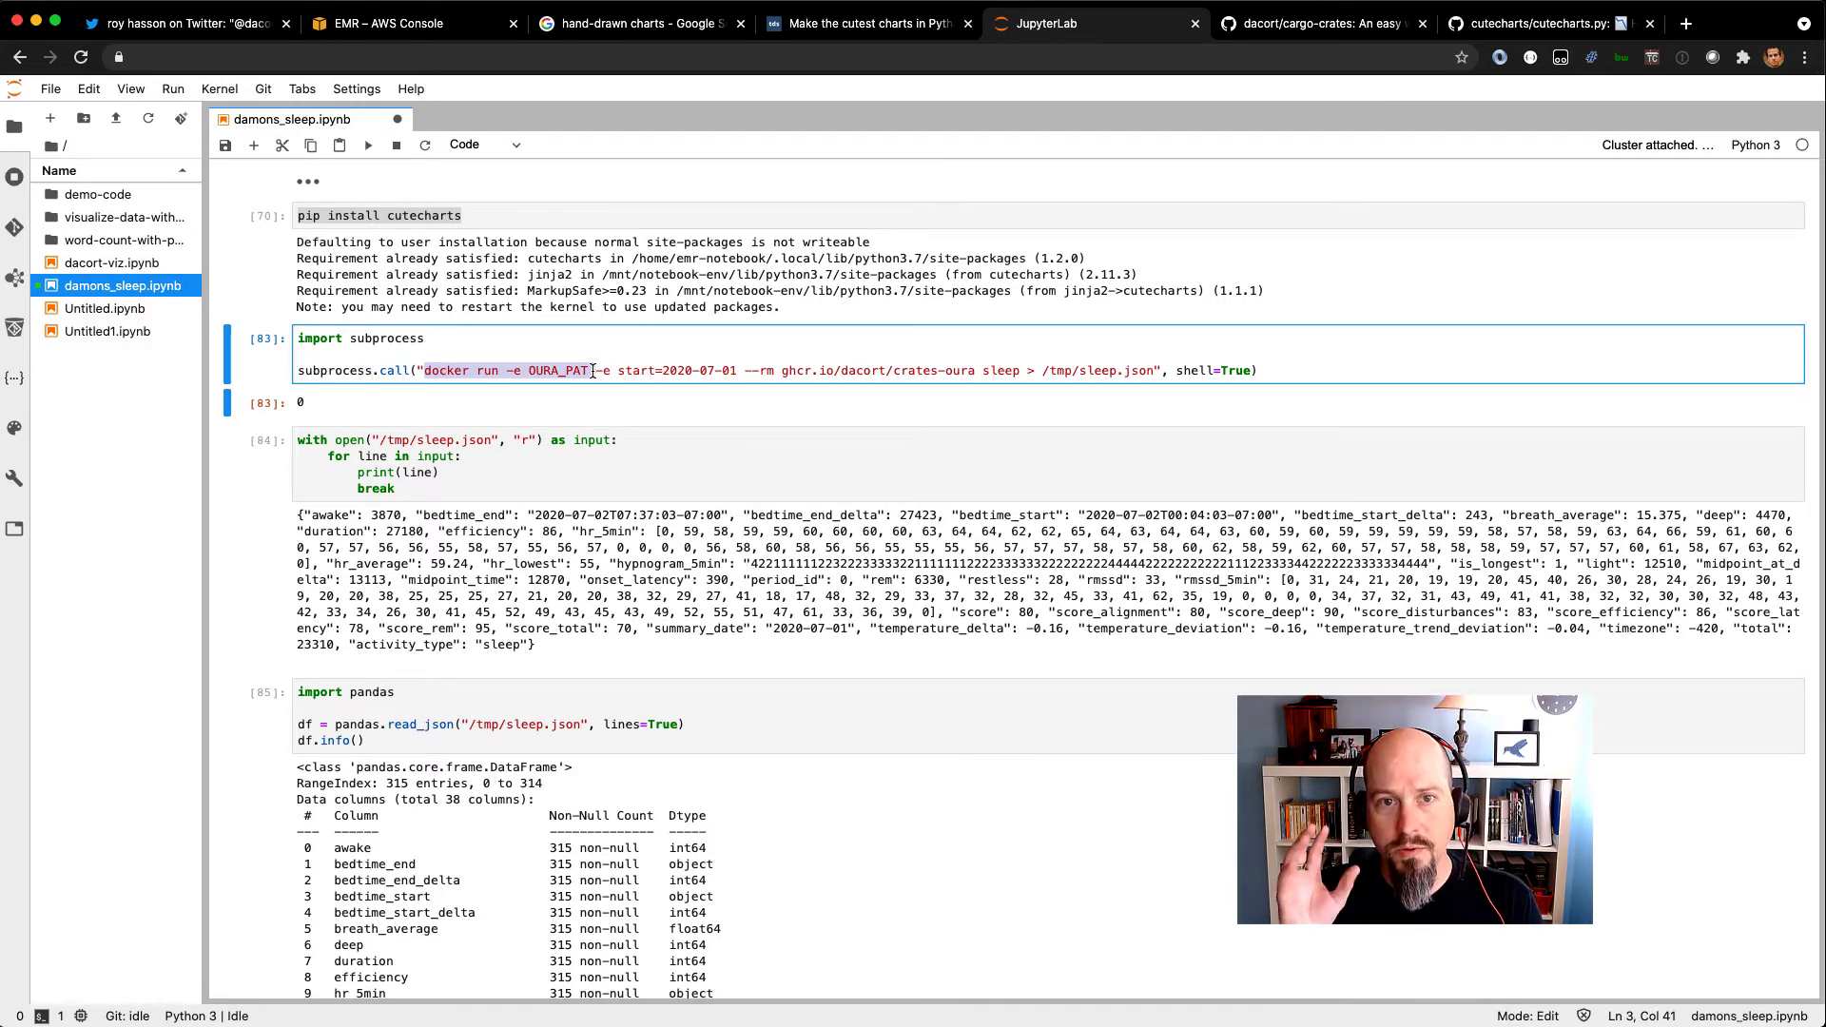
{"action": "left_click", "coordinate": [623, 371]}
{"action": "left_click_drag", "start_coordinate": [654, 371], "coordinate": [755, 371]}
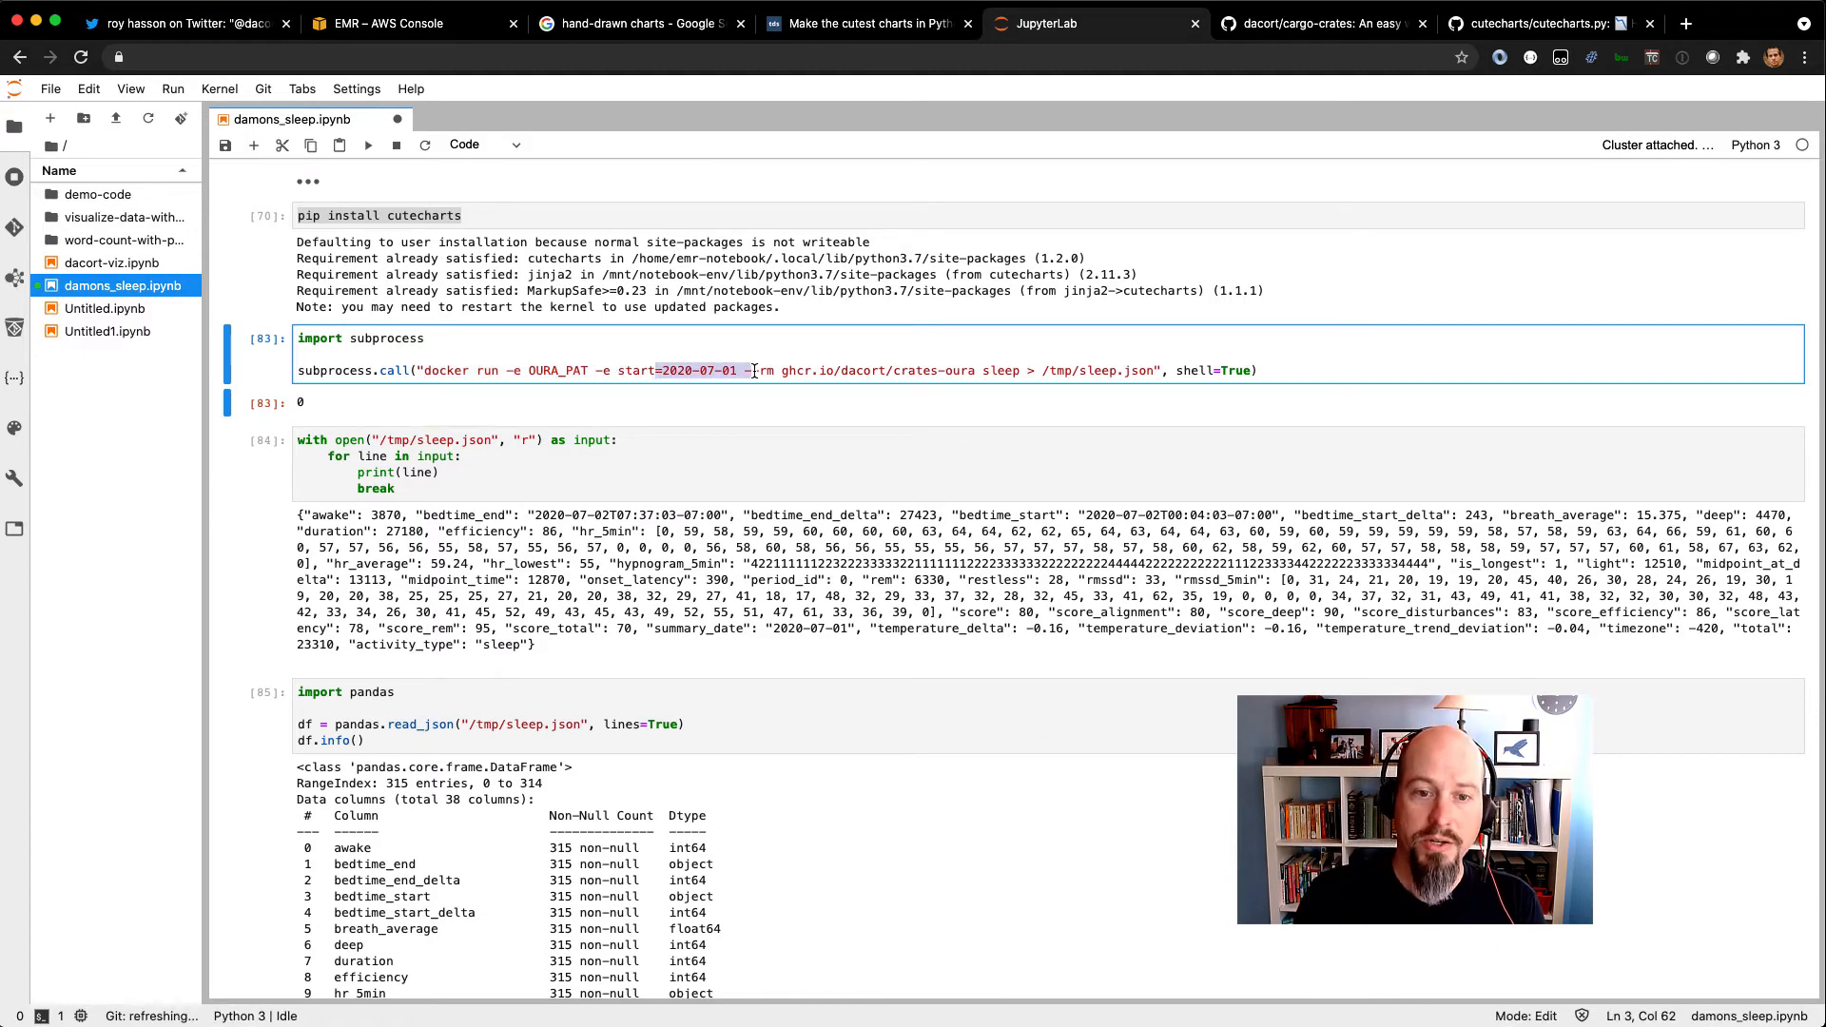
{"action": "left_click", "coordinate": [841, 377]}
{"action": "left_click_drag", "start_coordinate": [782, 371], "coordinate": [1020, 372]}
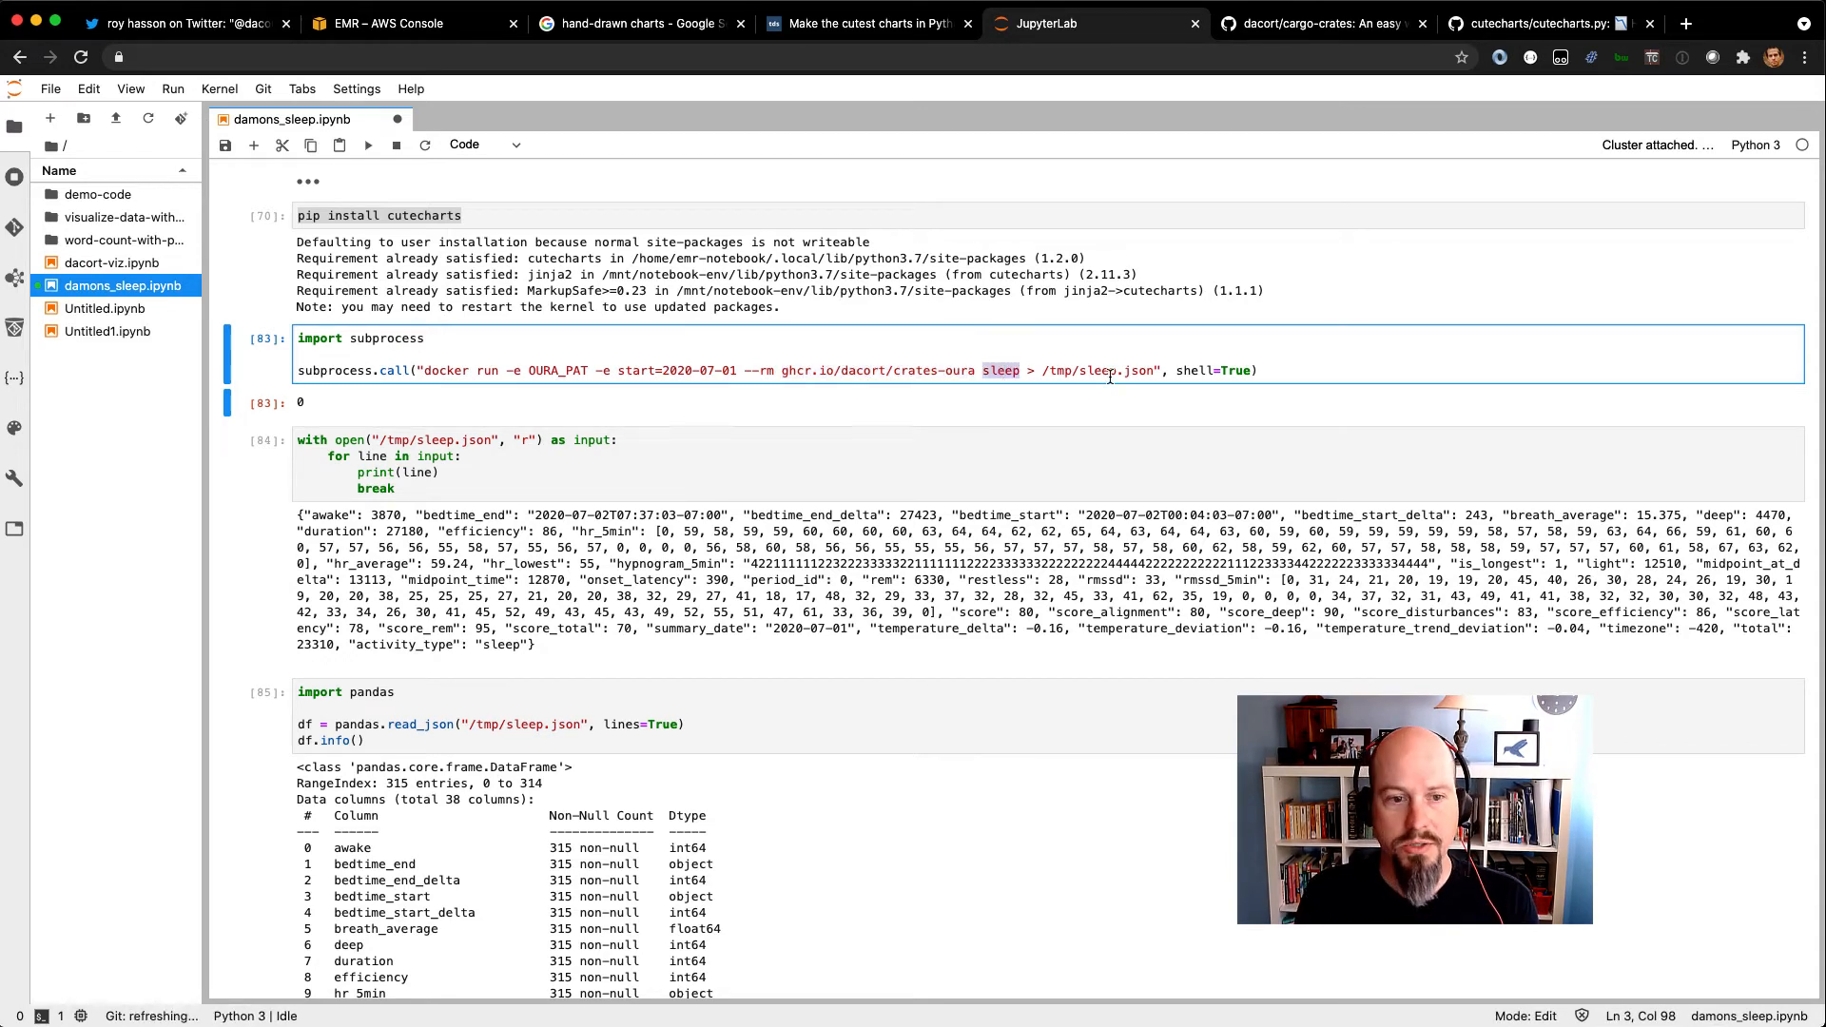
Highlight the printed JSON sleep record, including its awake field, total value and summary_date field.
{"action": "left_click_drag", "start_coordinate": [301, 518], "coordinate": [545, 658]}
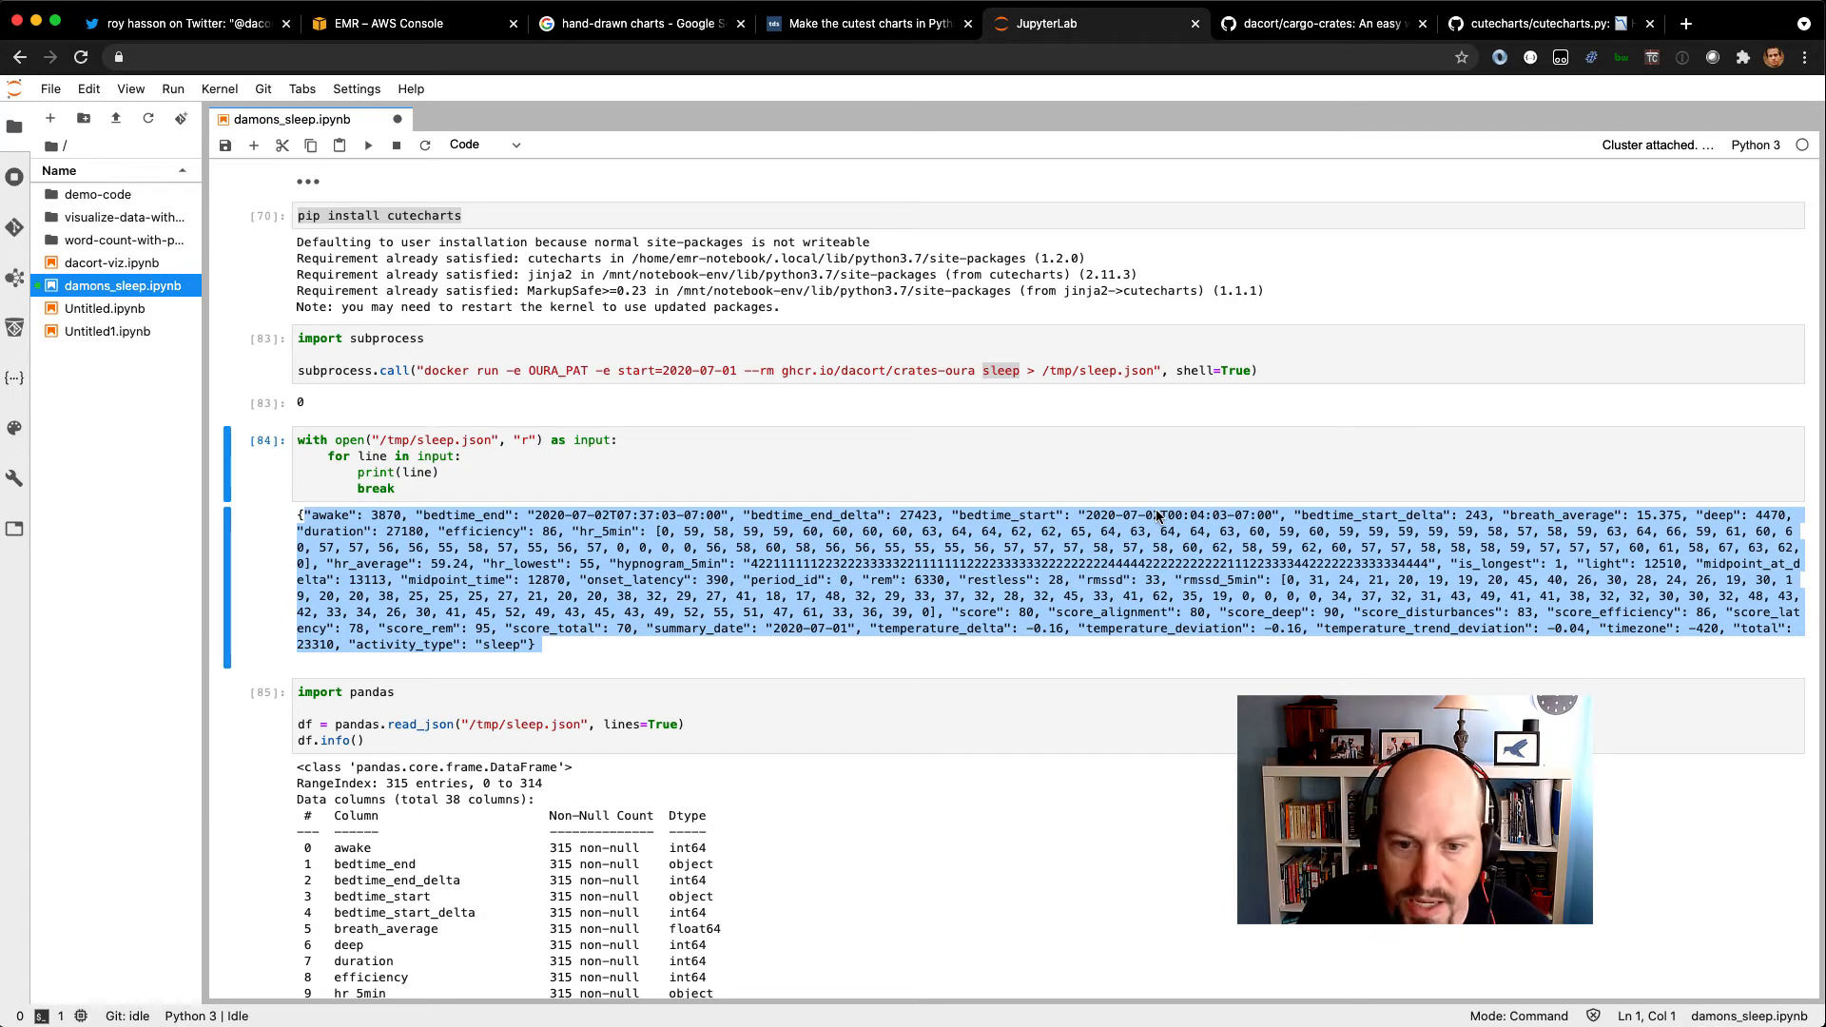
{"action": "left_click", "coordinate": [315, 522]}
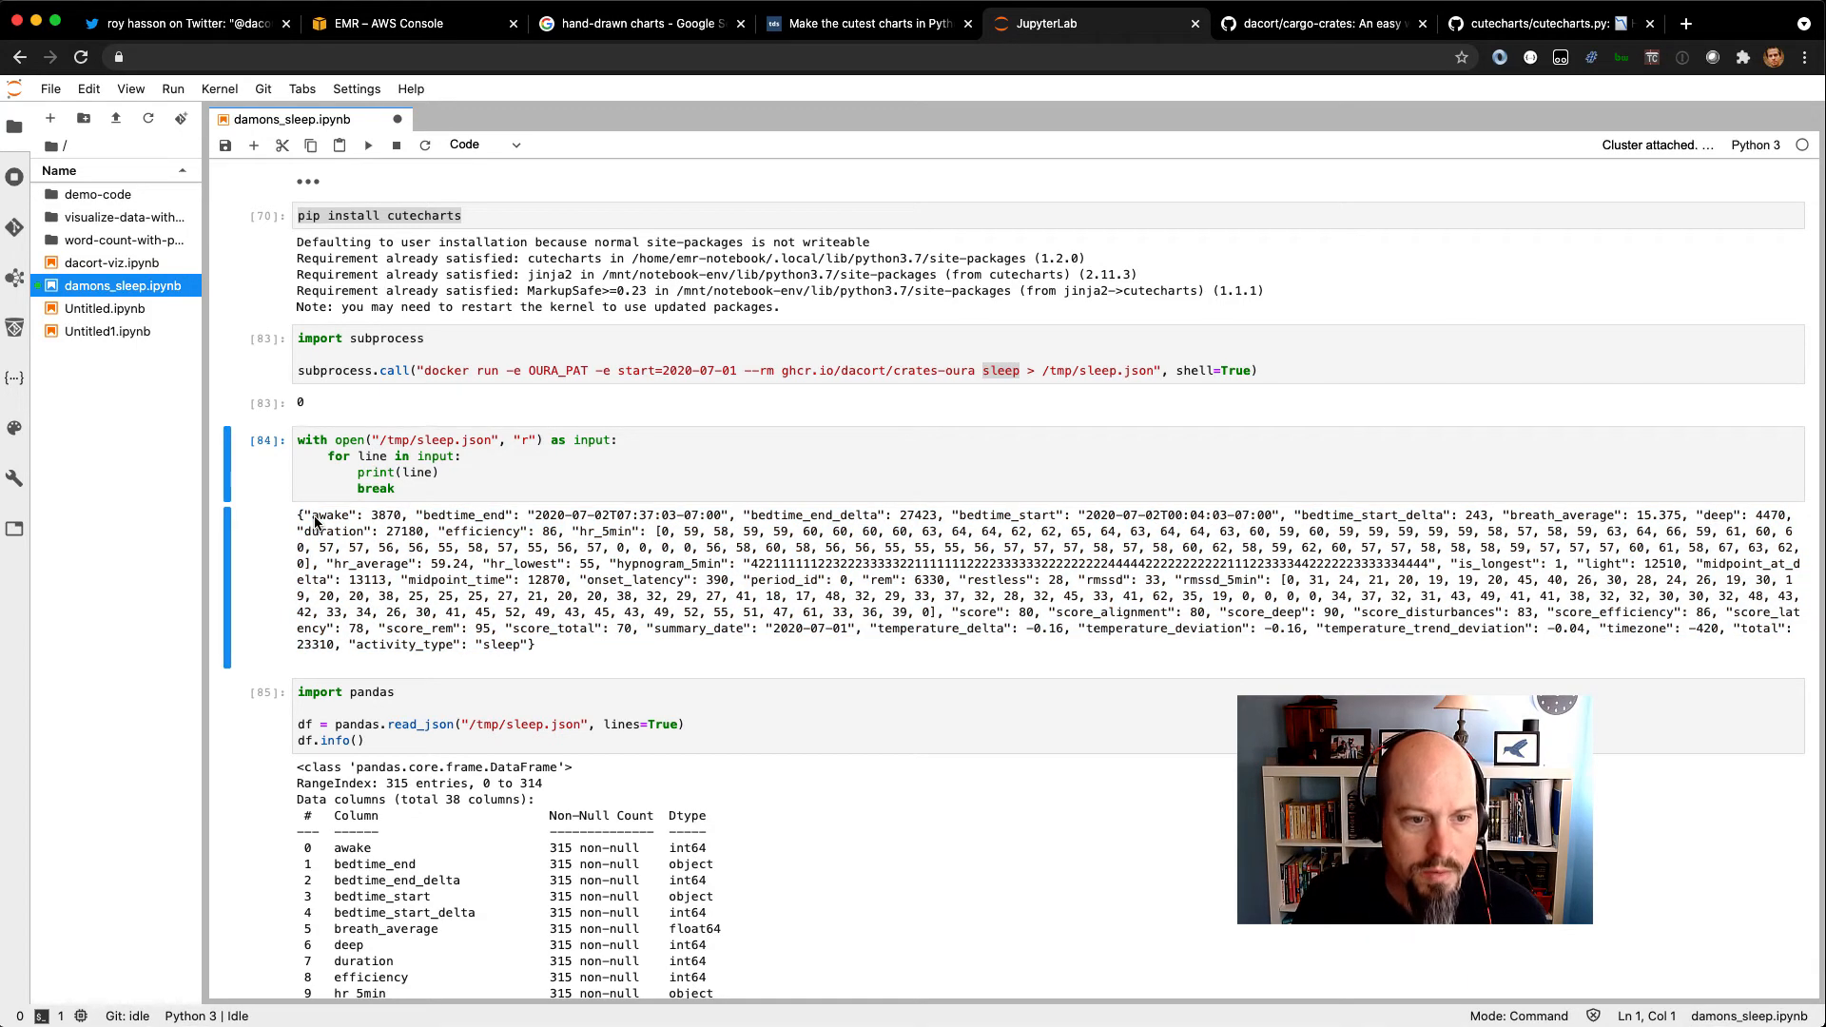
{"action": "left_click_drag", "start_coordinate": [309, 523], "coordinate": [416, 523]}
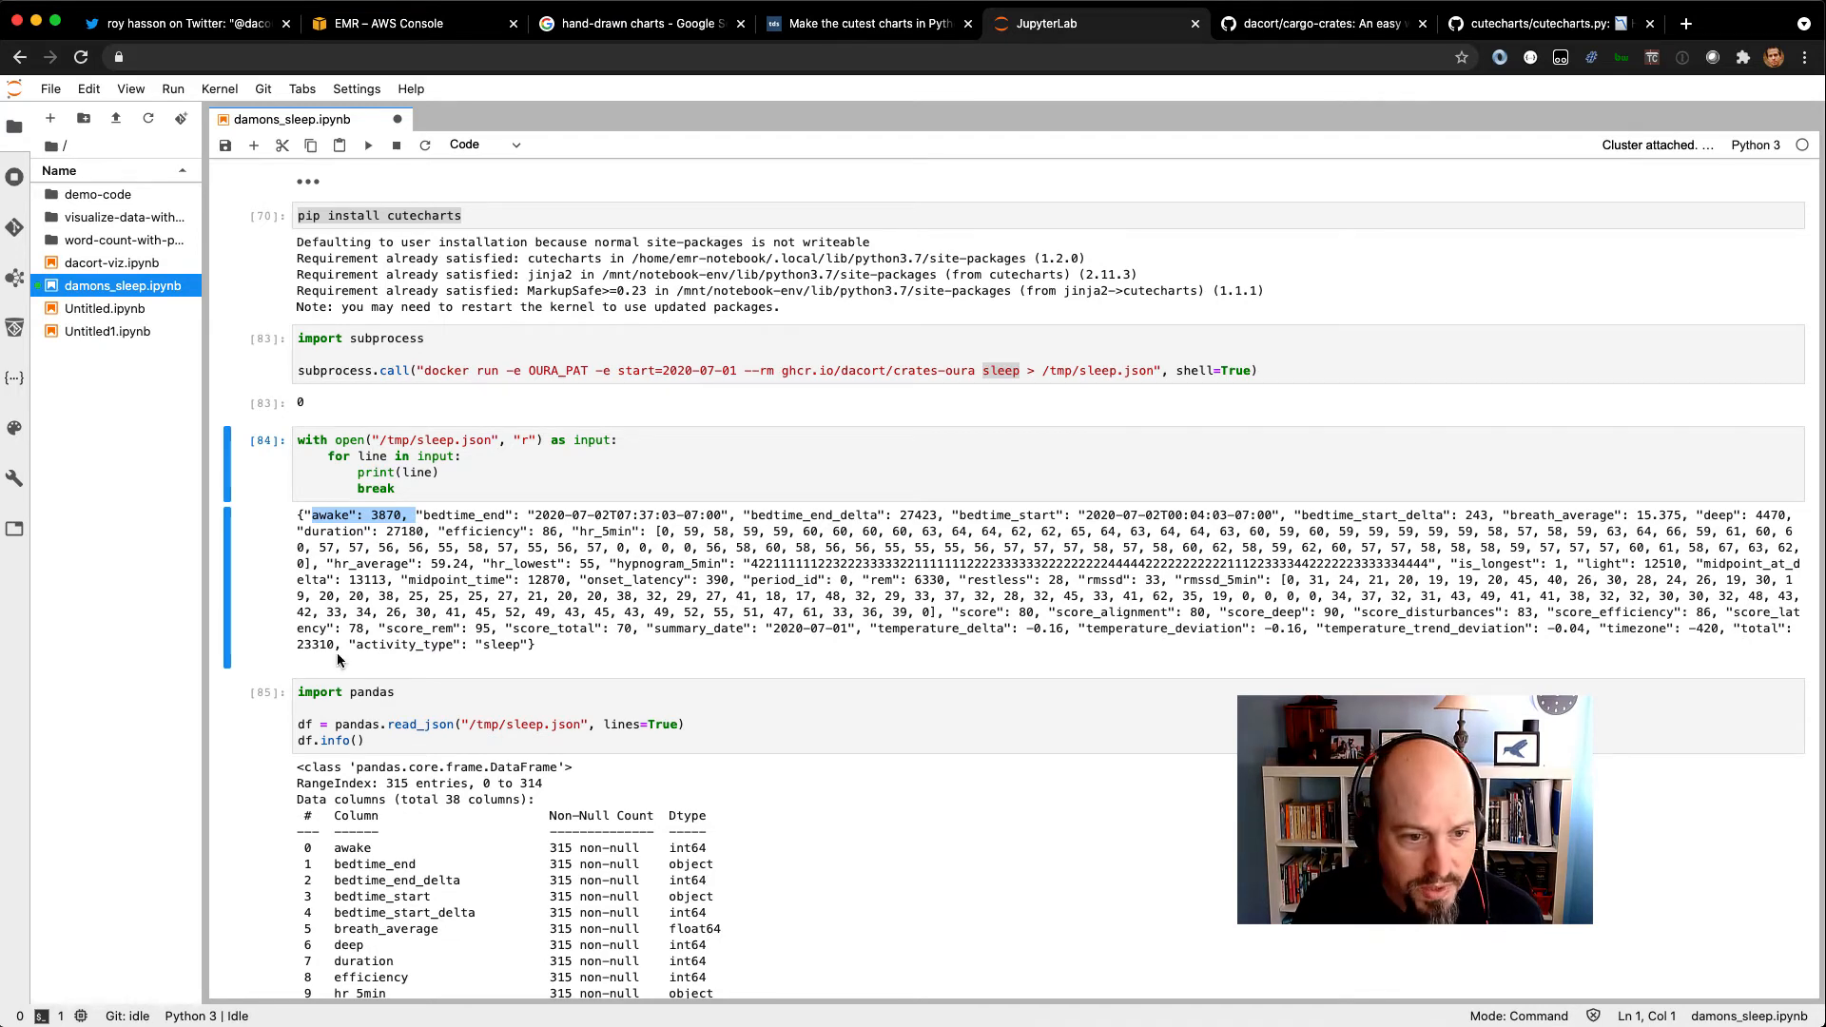
{"action": "left_click_drag", "start_coordinate": [334, 649], "coordinate": [293, 649]}
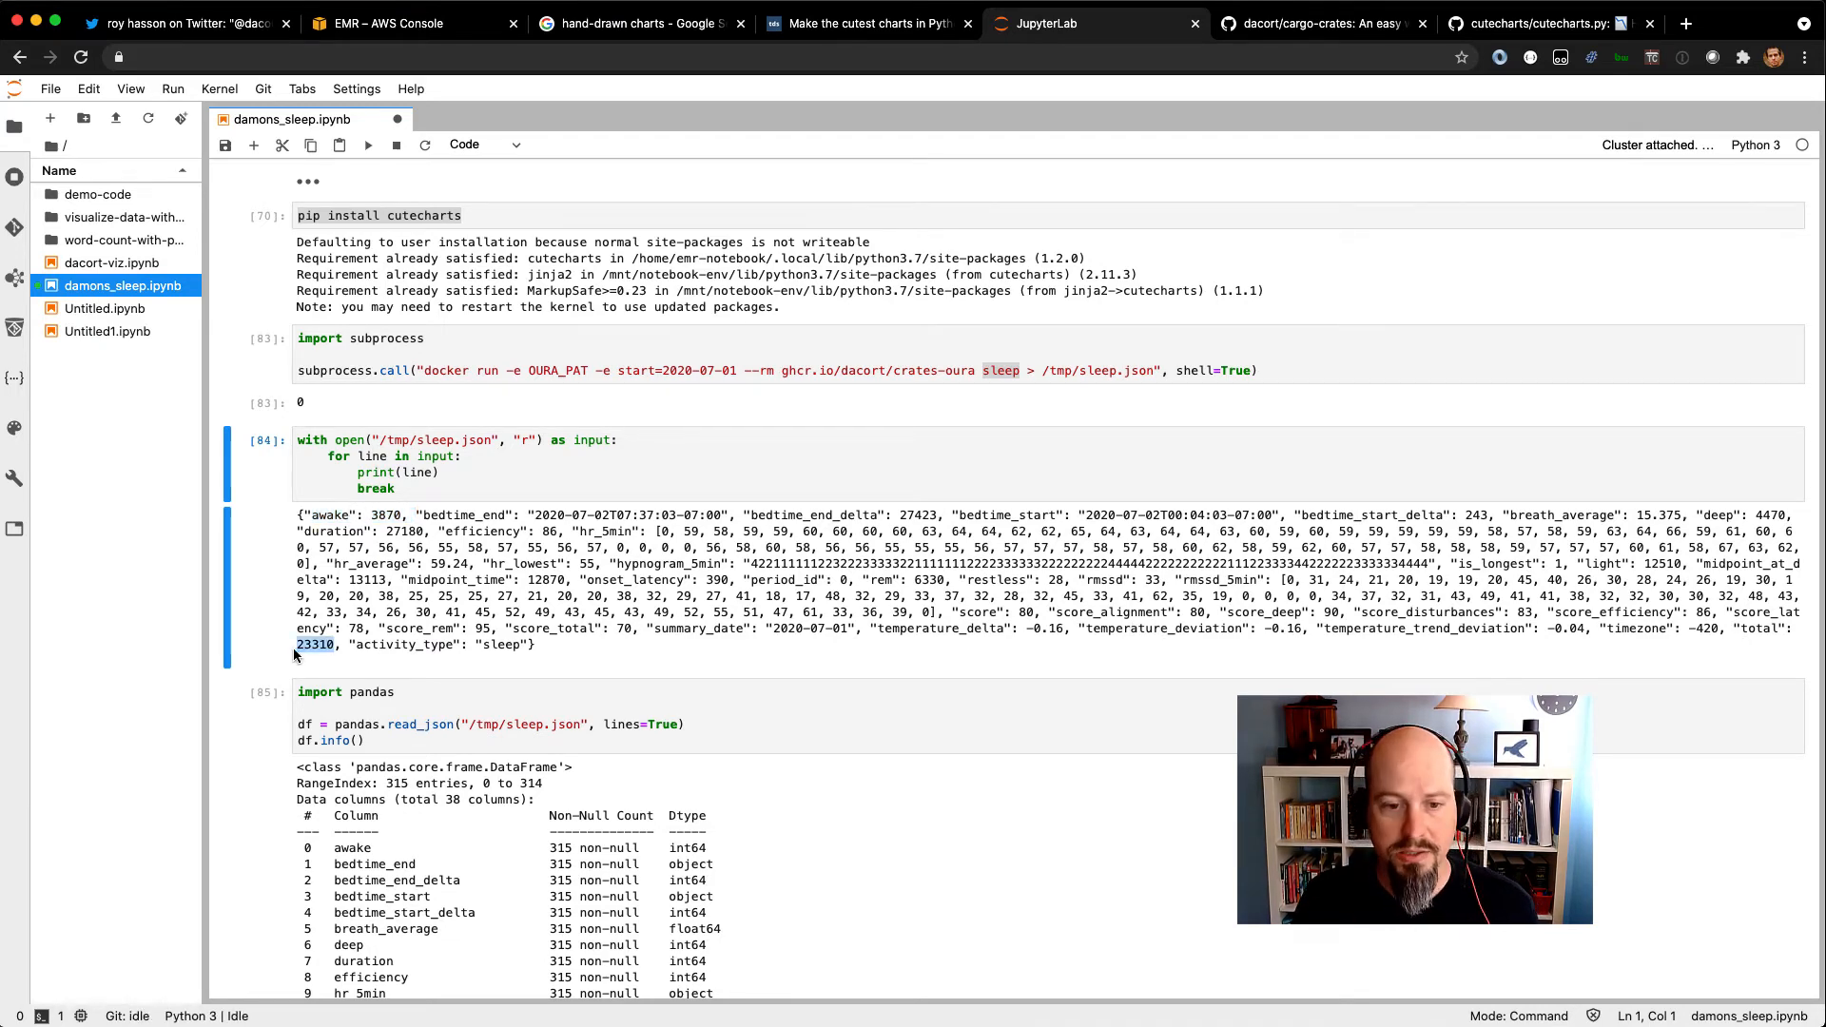
{"action": "left_click_drag", "start_coordinate": [647, 630], "coordinate": [855, 636]}
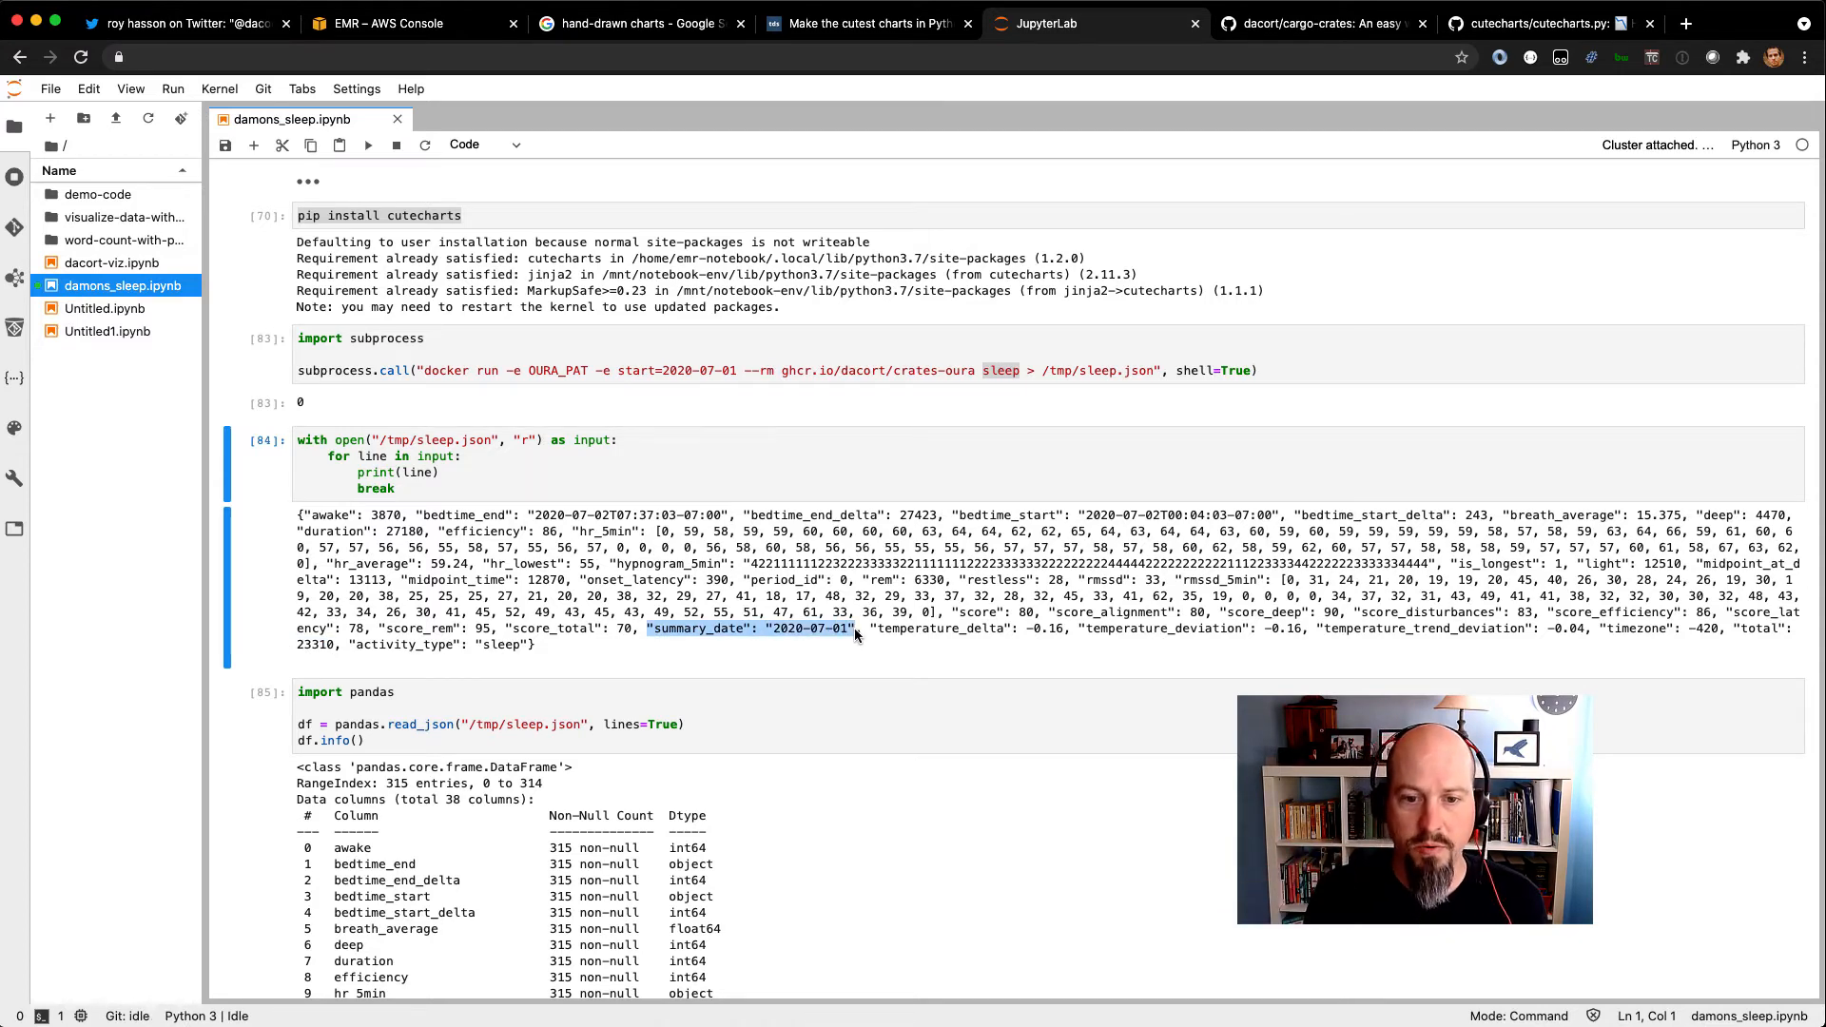
Highlight the pandas read_json call that loads /tmp/sleep.json and review the DataFrame's column info.
{"action": "scroll", "coordinate": [856, 636], "scroll_direction": "down", "scroll_amount": 5}
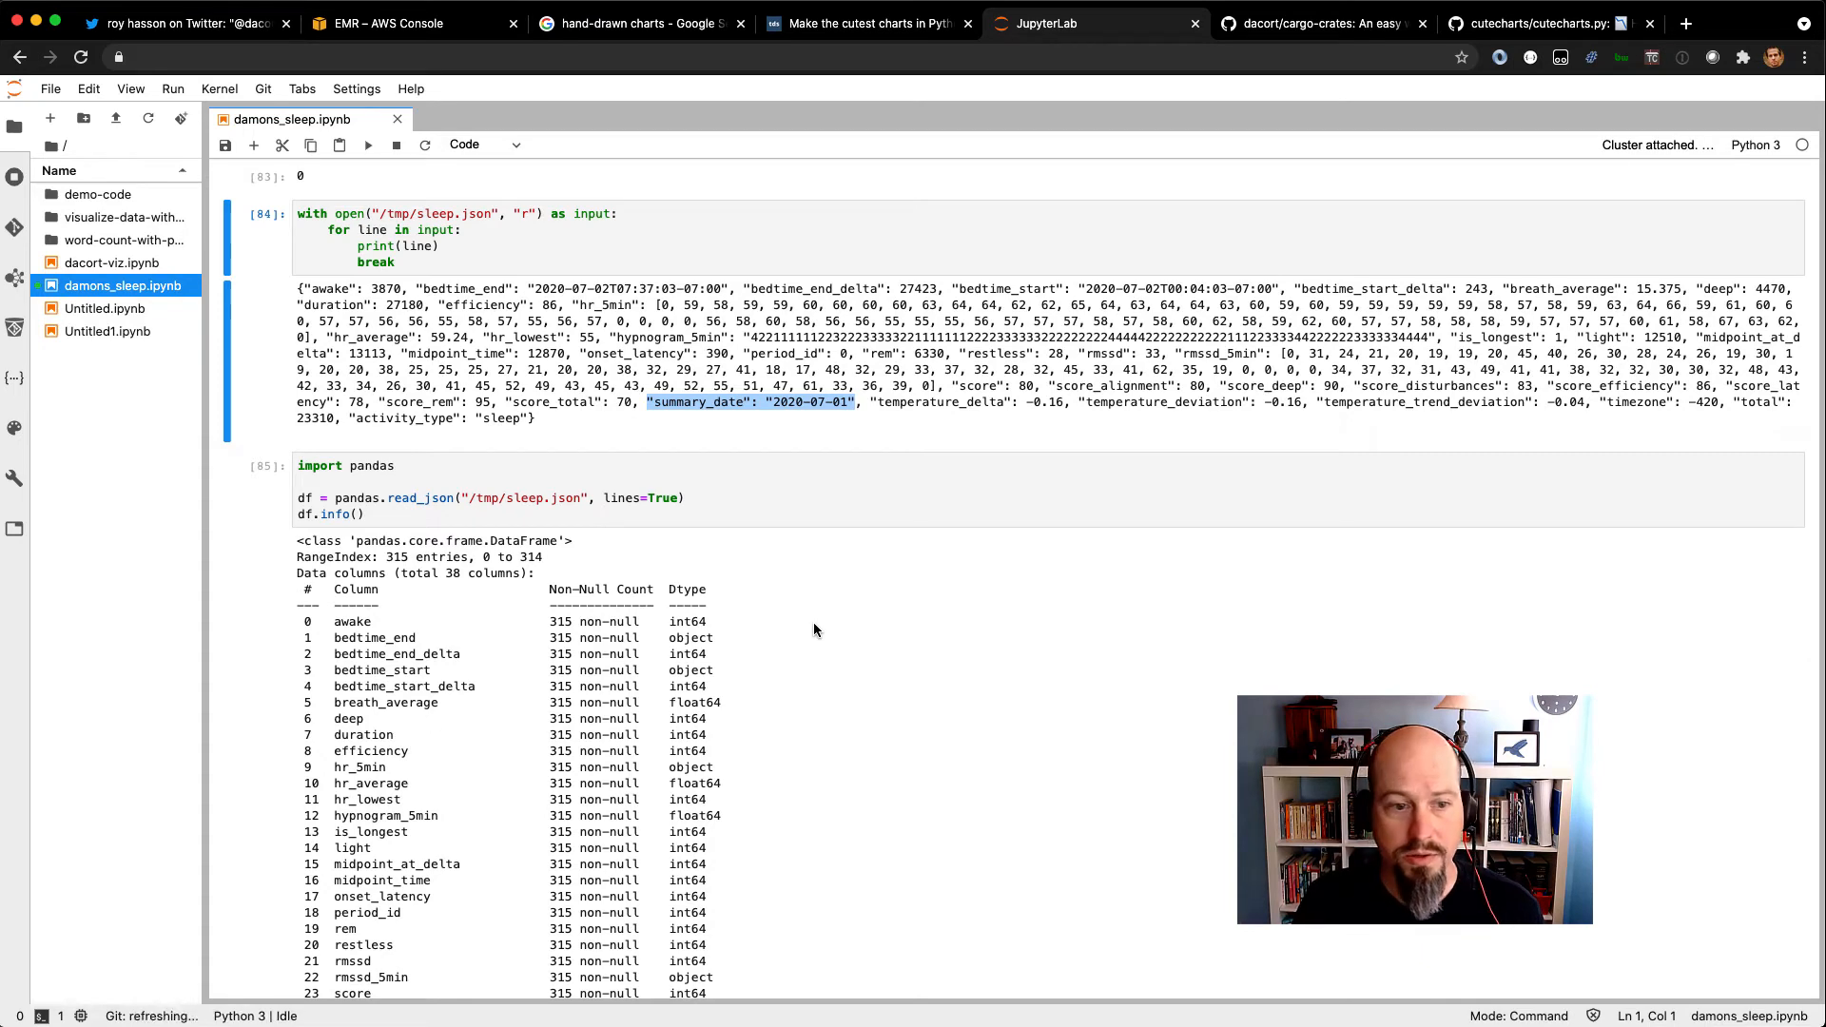
{"action": "left_click_drag", "start_coordinate": [387, 497], "coordinate": [580, 497]}
{"action": "scroll", "coordinate": [666, 623], "scroll_direction": "down", "scroll_amount": 7}
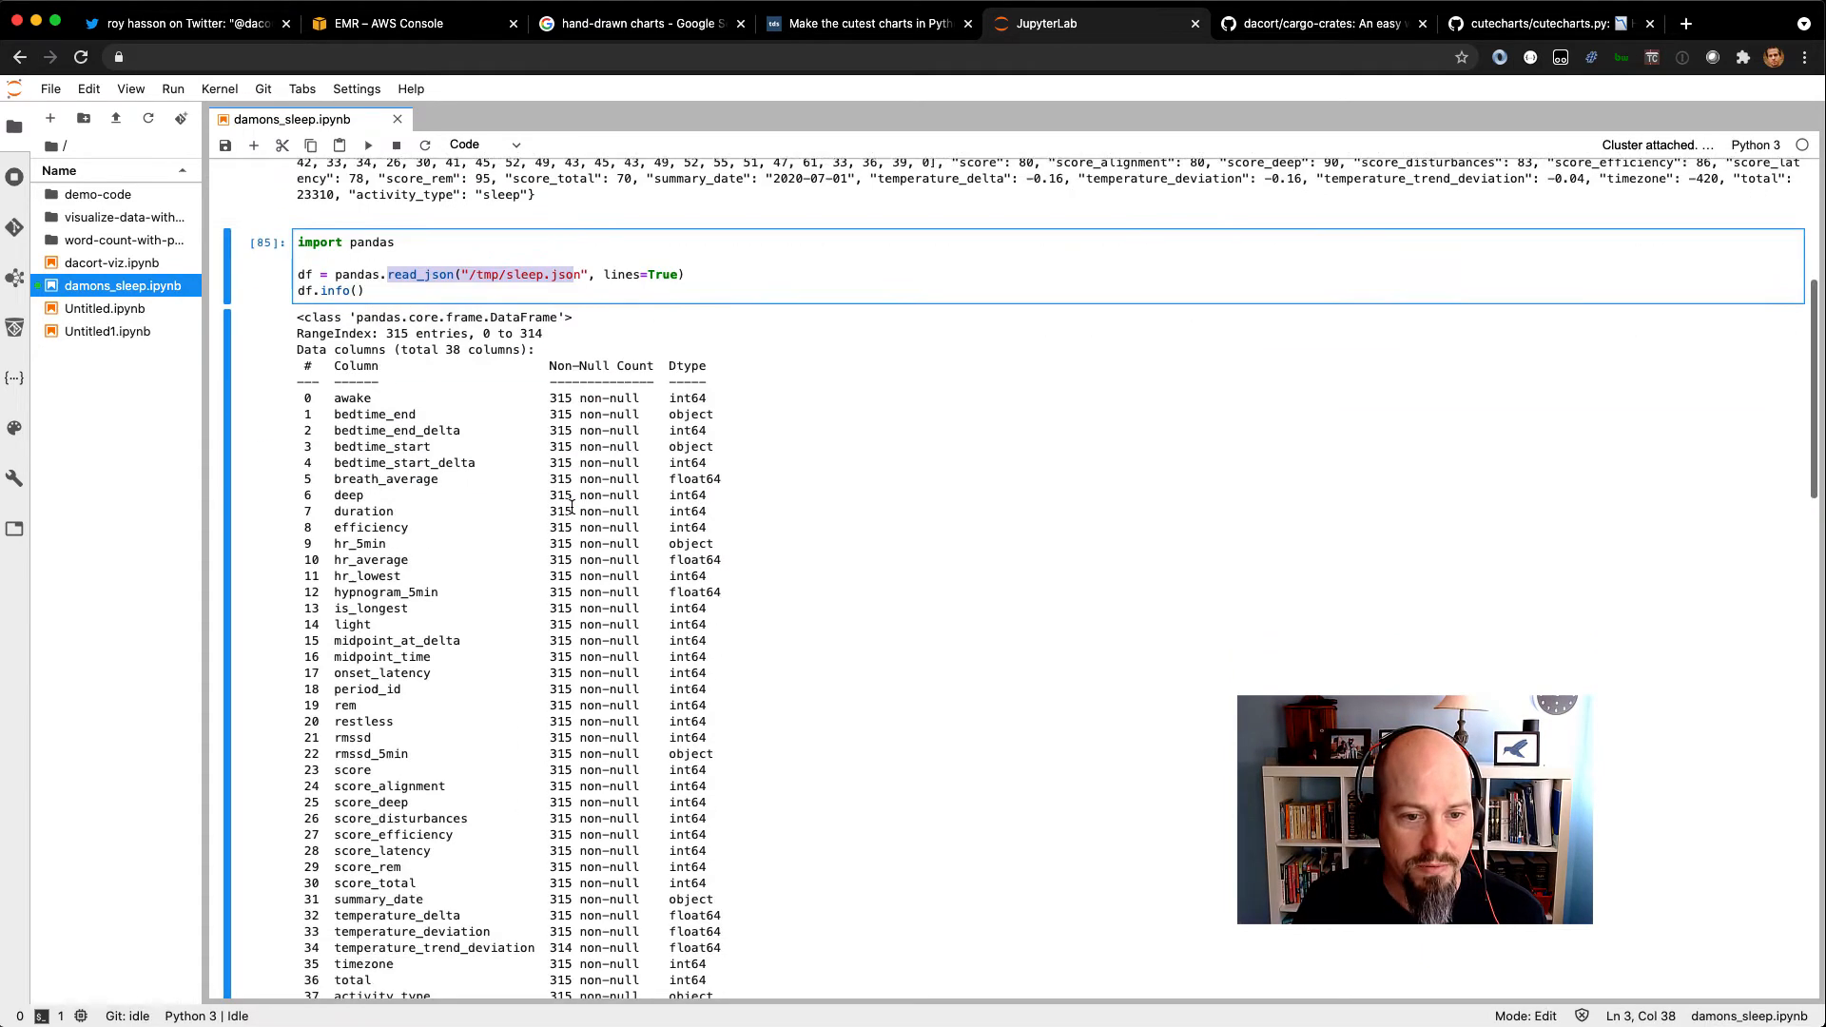
{"action": "scroll", "coordinate": [464, 671], "scroll_direction": "down", "scroll_amount": 6}
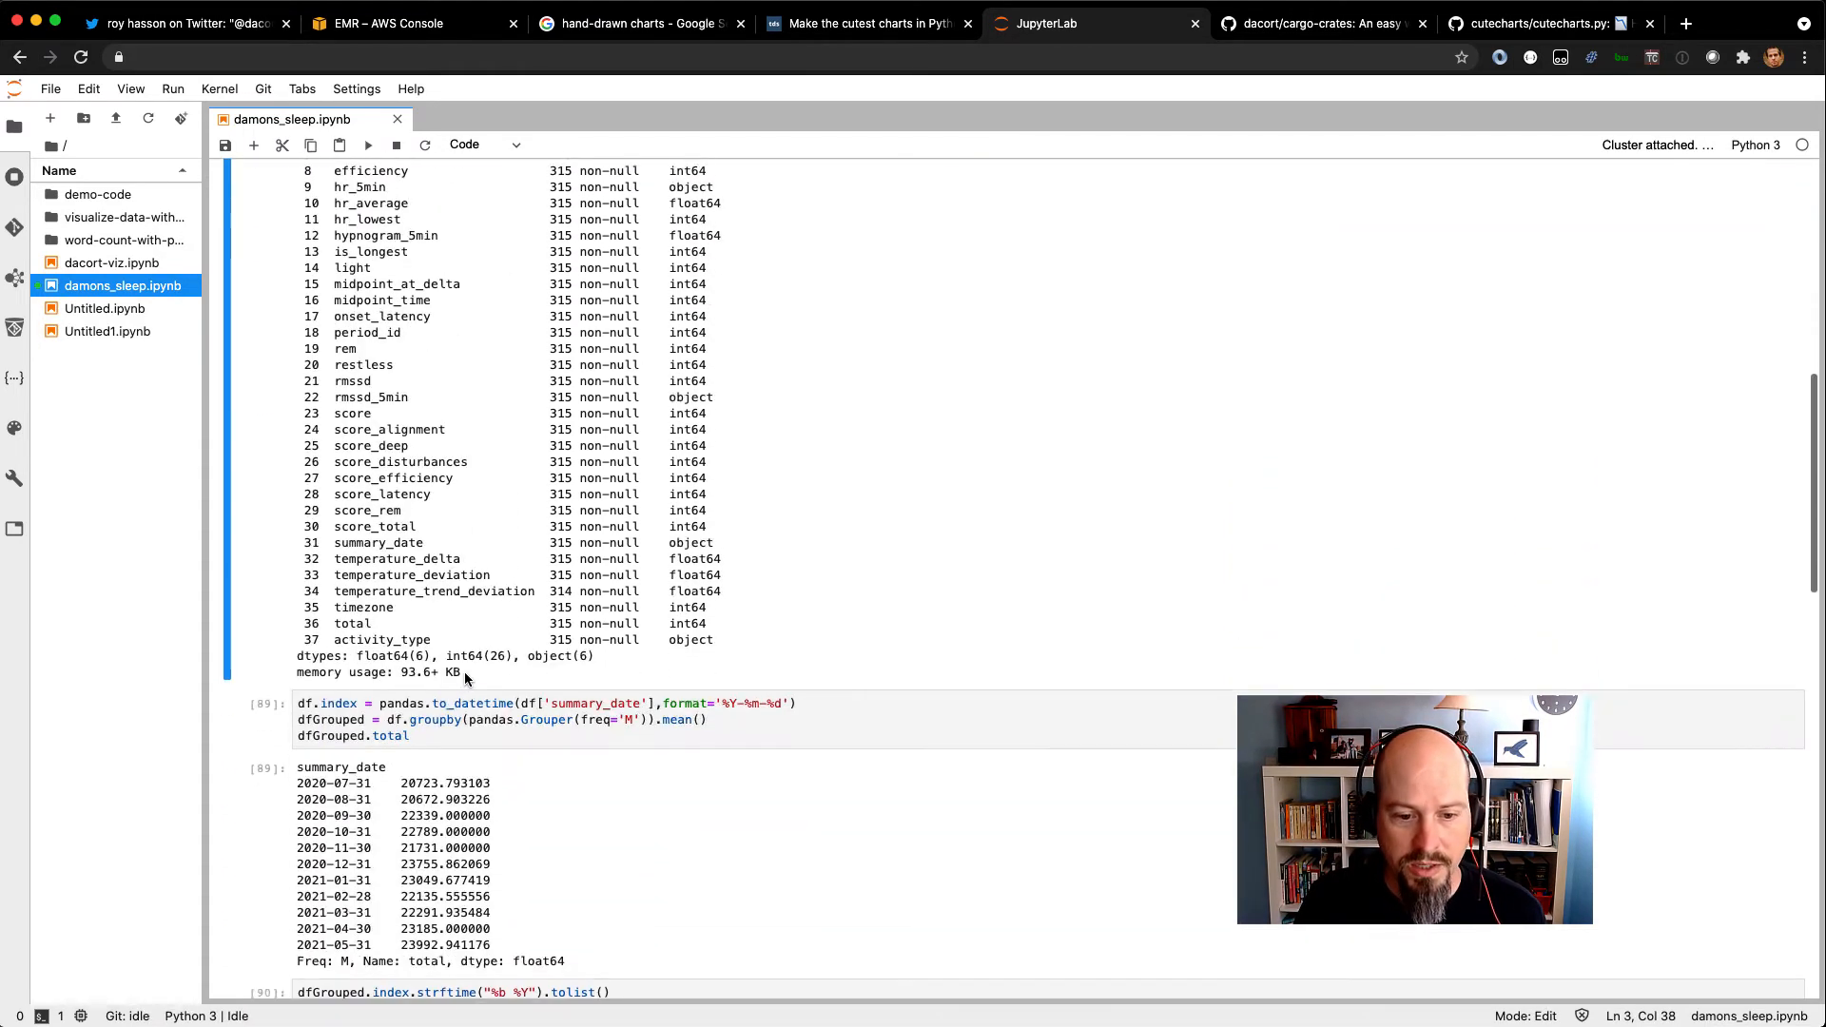
Examine the cell that indexes by summary_date and groups by month, highlighting freq='M', .mean() and the monthly totals output.
{"action": "left_click_drag", "start_coordinate": [305, 702], "coordinate": [419, 733]}
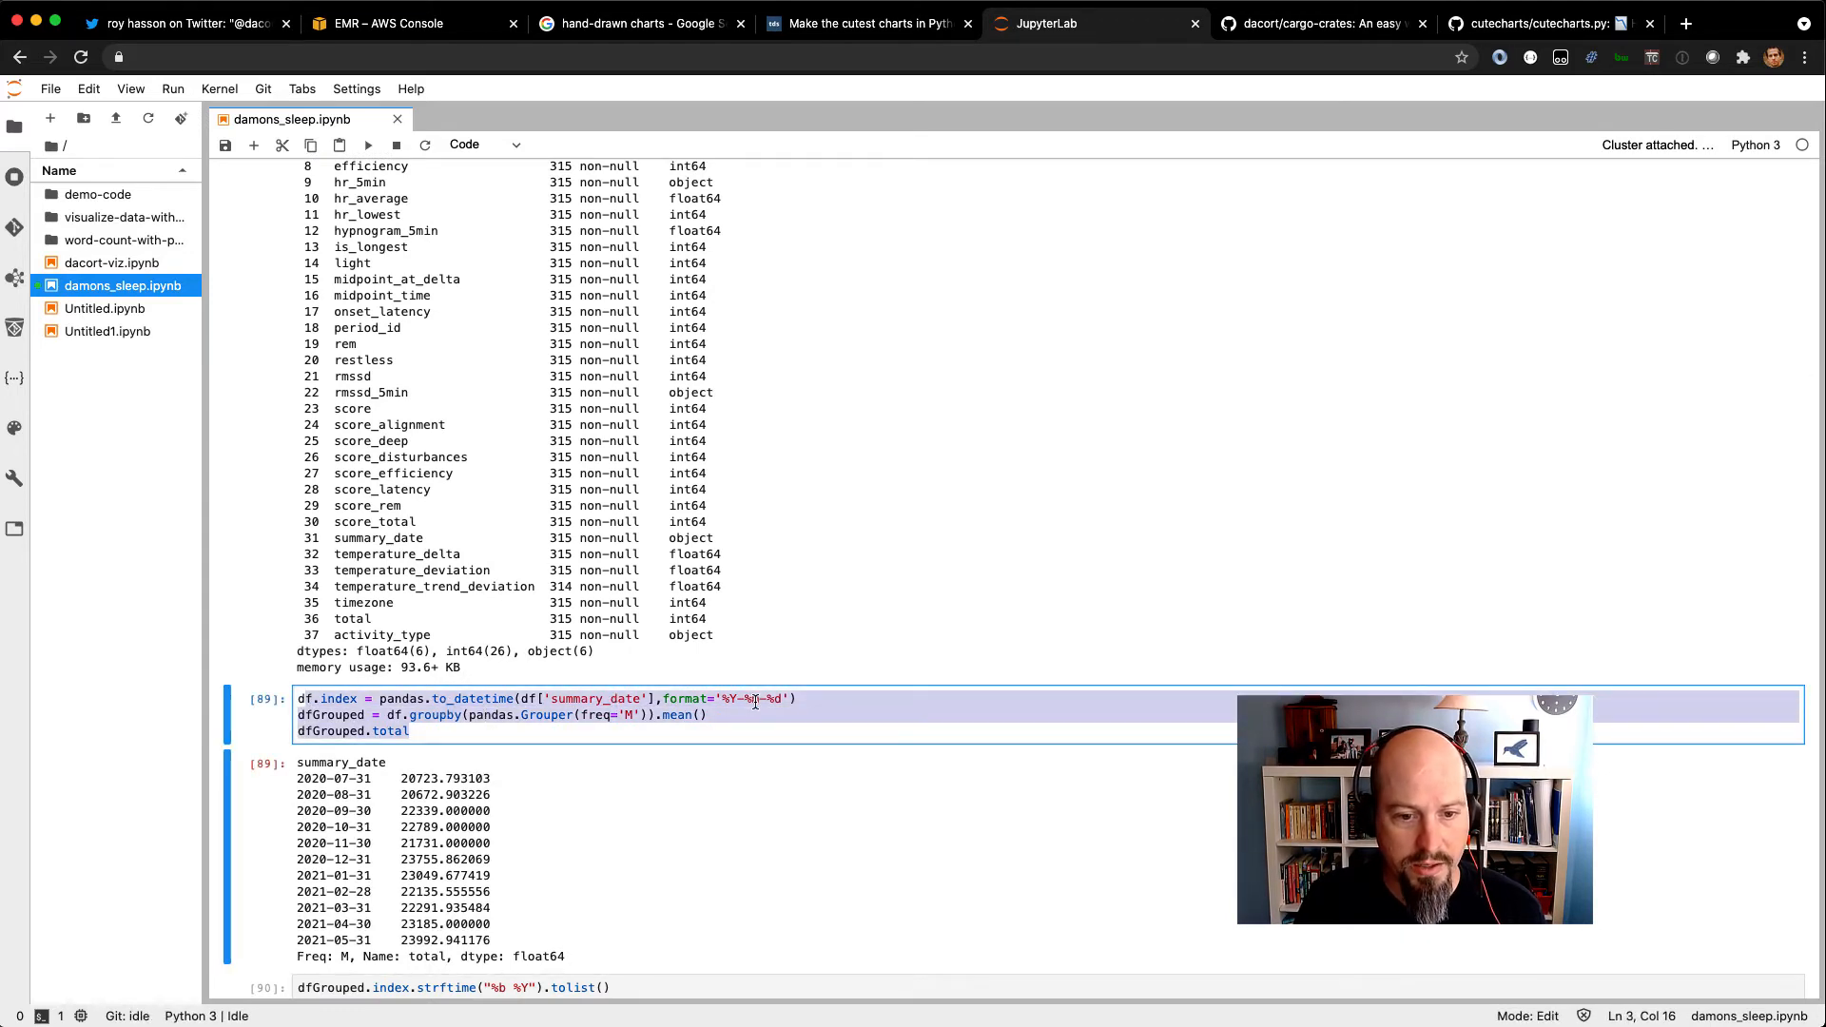
{"action": "scroll", "coordinate": [756, 702], "scroll_direction": "down", "scroll_amount": 1}
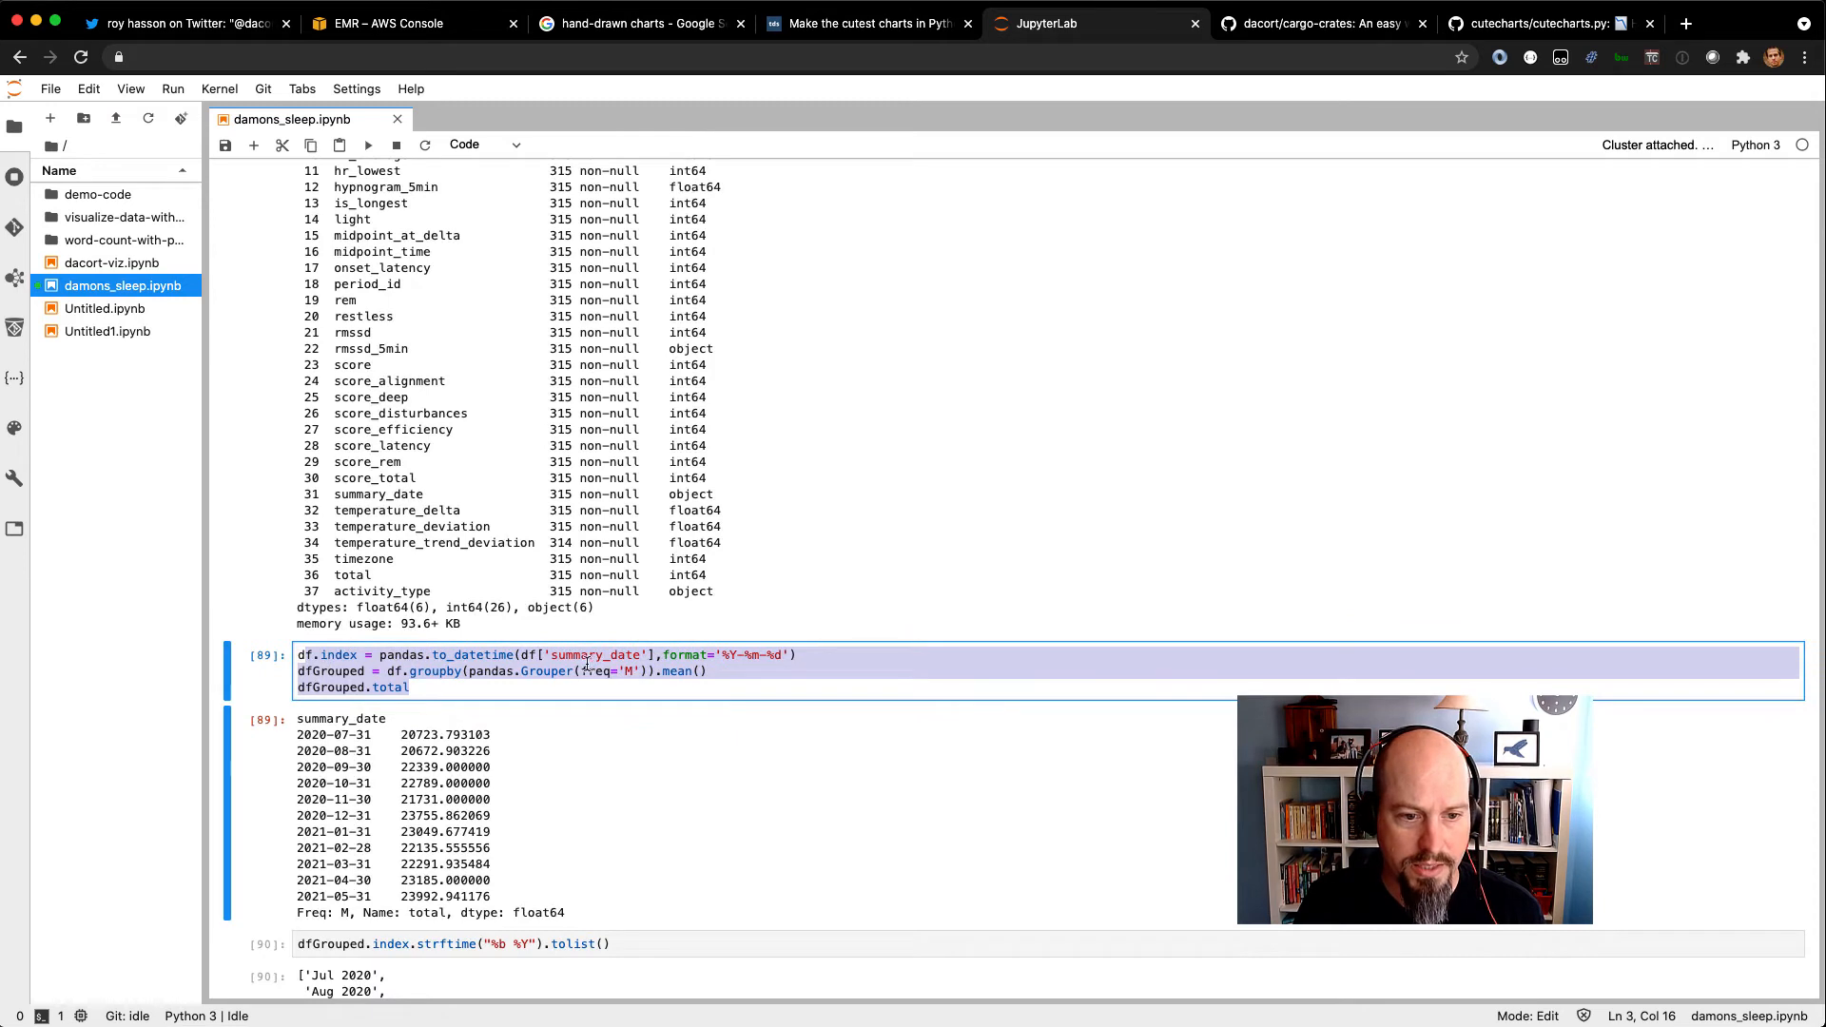
{"action": "scroll", "coordinate": [517, 655], "scroll_direction": "down", "scroll_amount": 2}
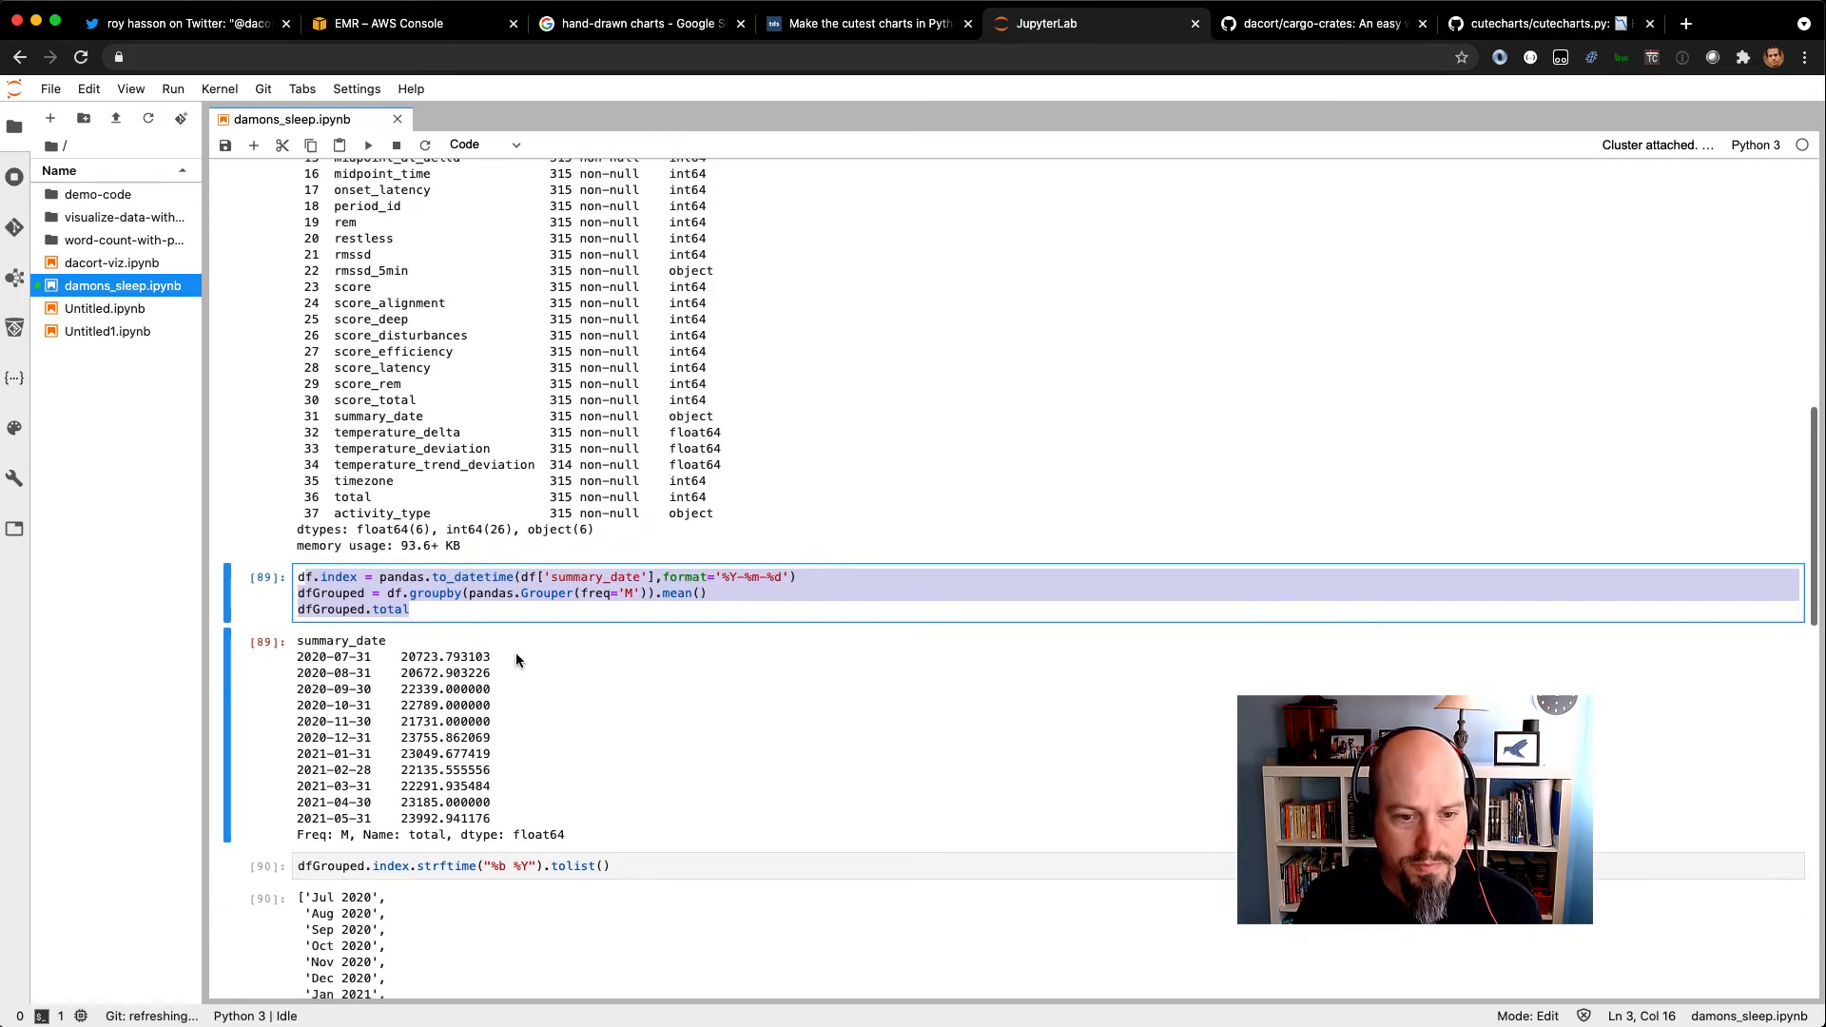
{"action": "left_click", "coordinate": [528, 594]}
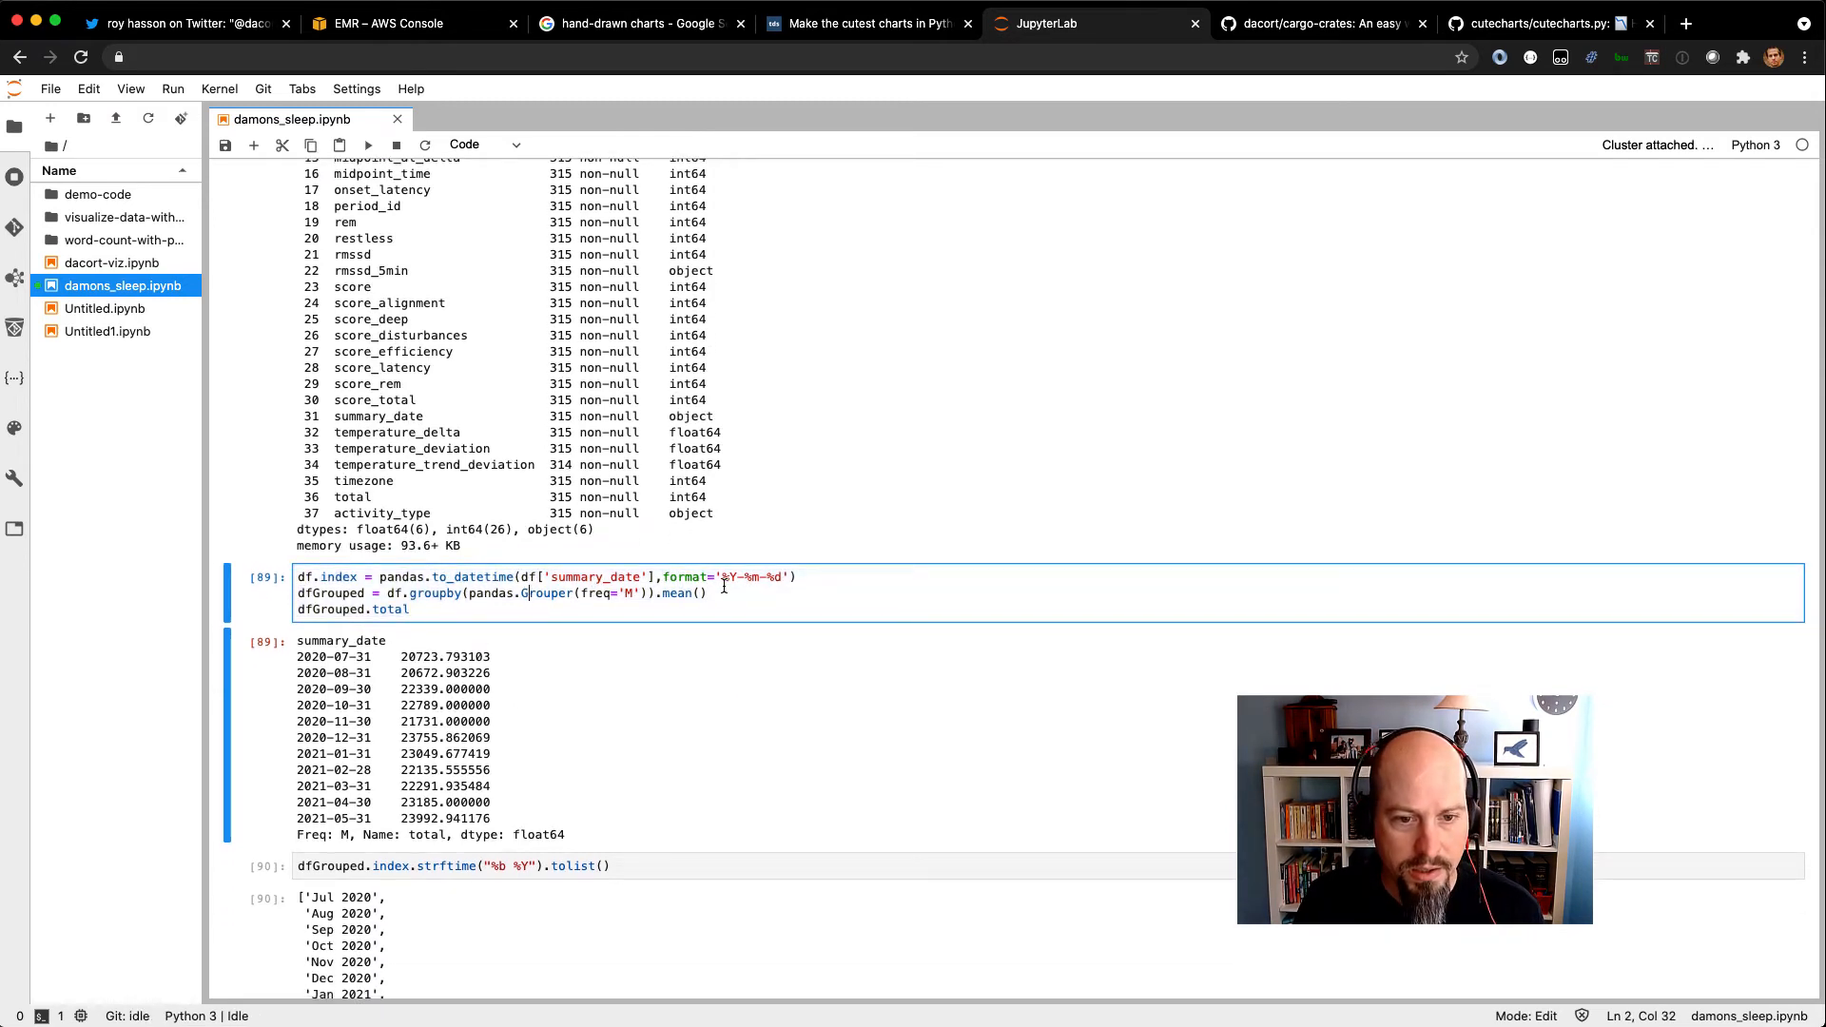
{"action": "left_click_drag", "start_coordinate": [654, 595], "coordinate": [733, 594]}
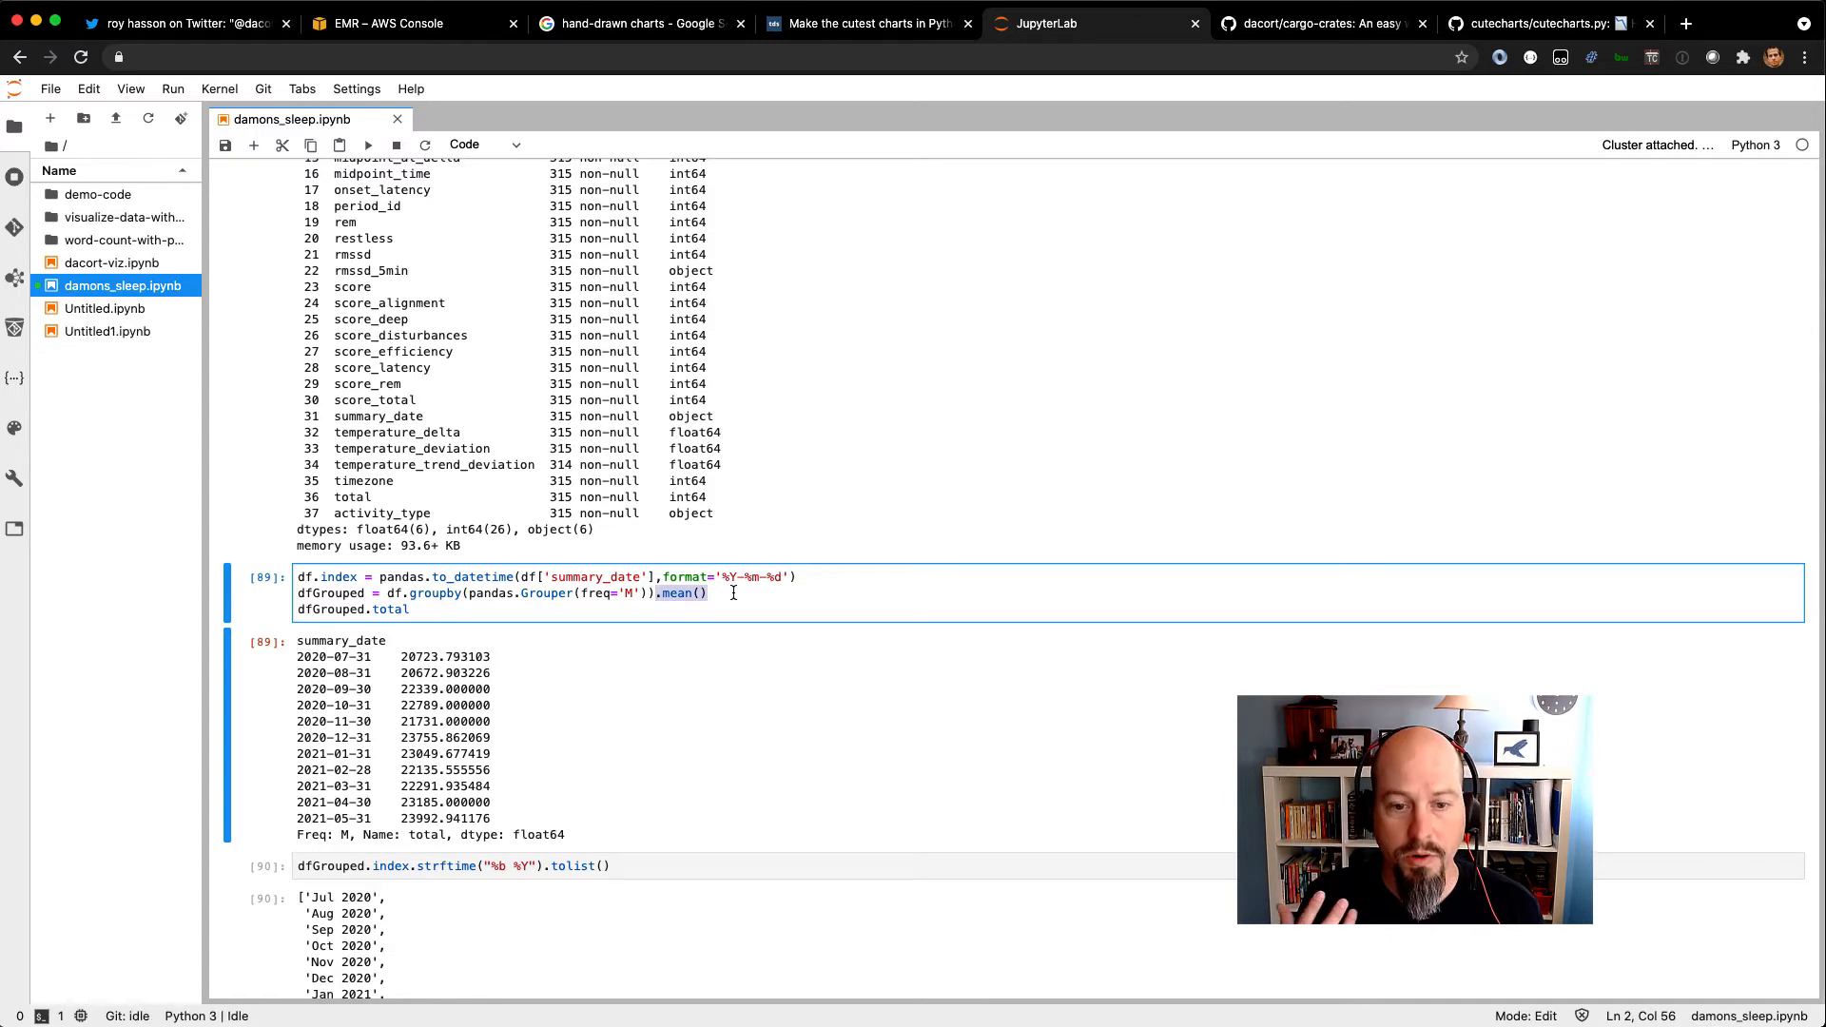
{"action": "scroll", "coordinate": [350, 766], "scroll_direction": "down", "scroll_amount": 3}
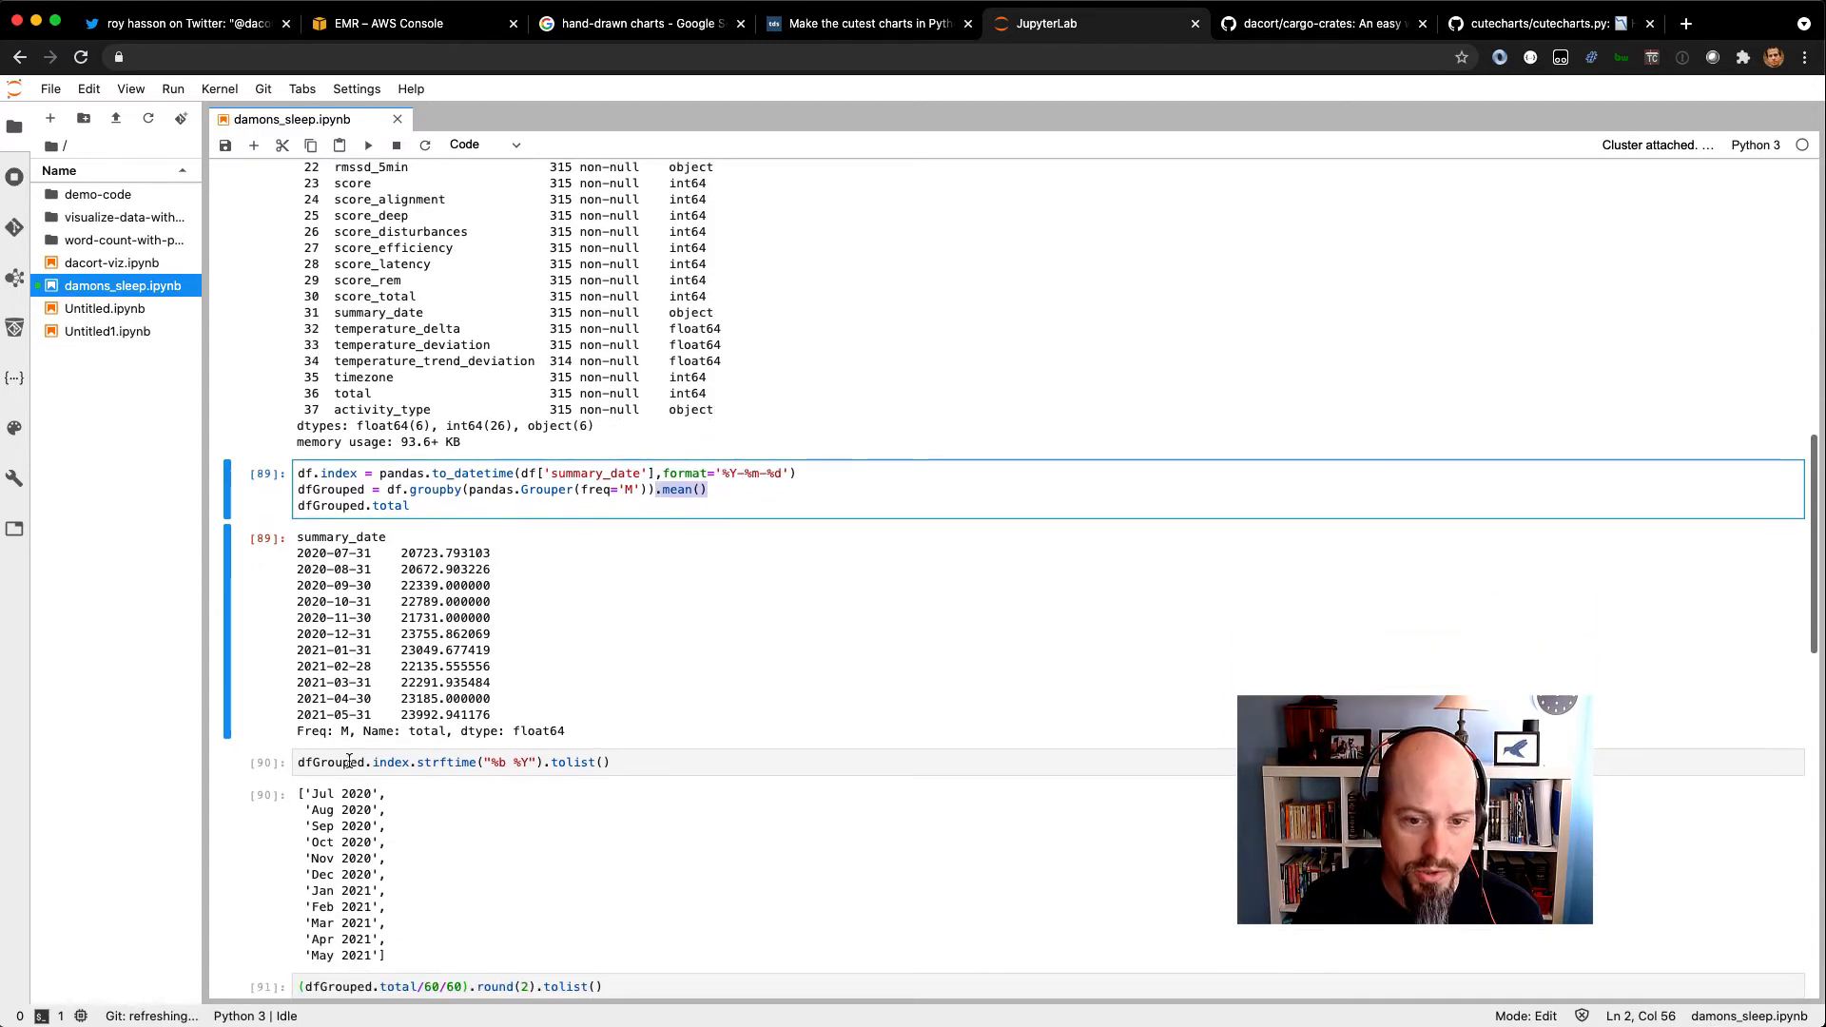
{"action": "scroll", "coordinate": [317, 571], "scroll_direction": "down", "scroll_amount": 3}
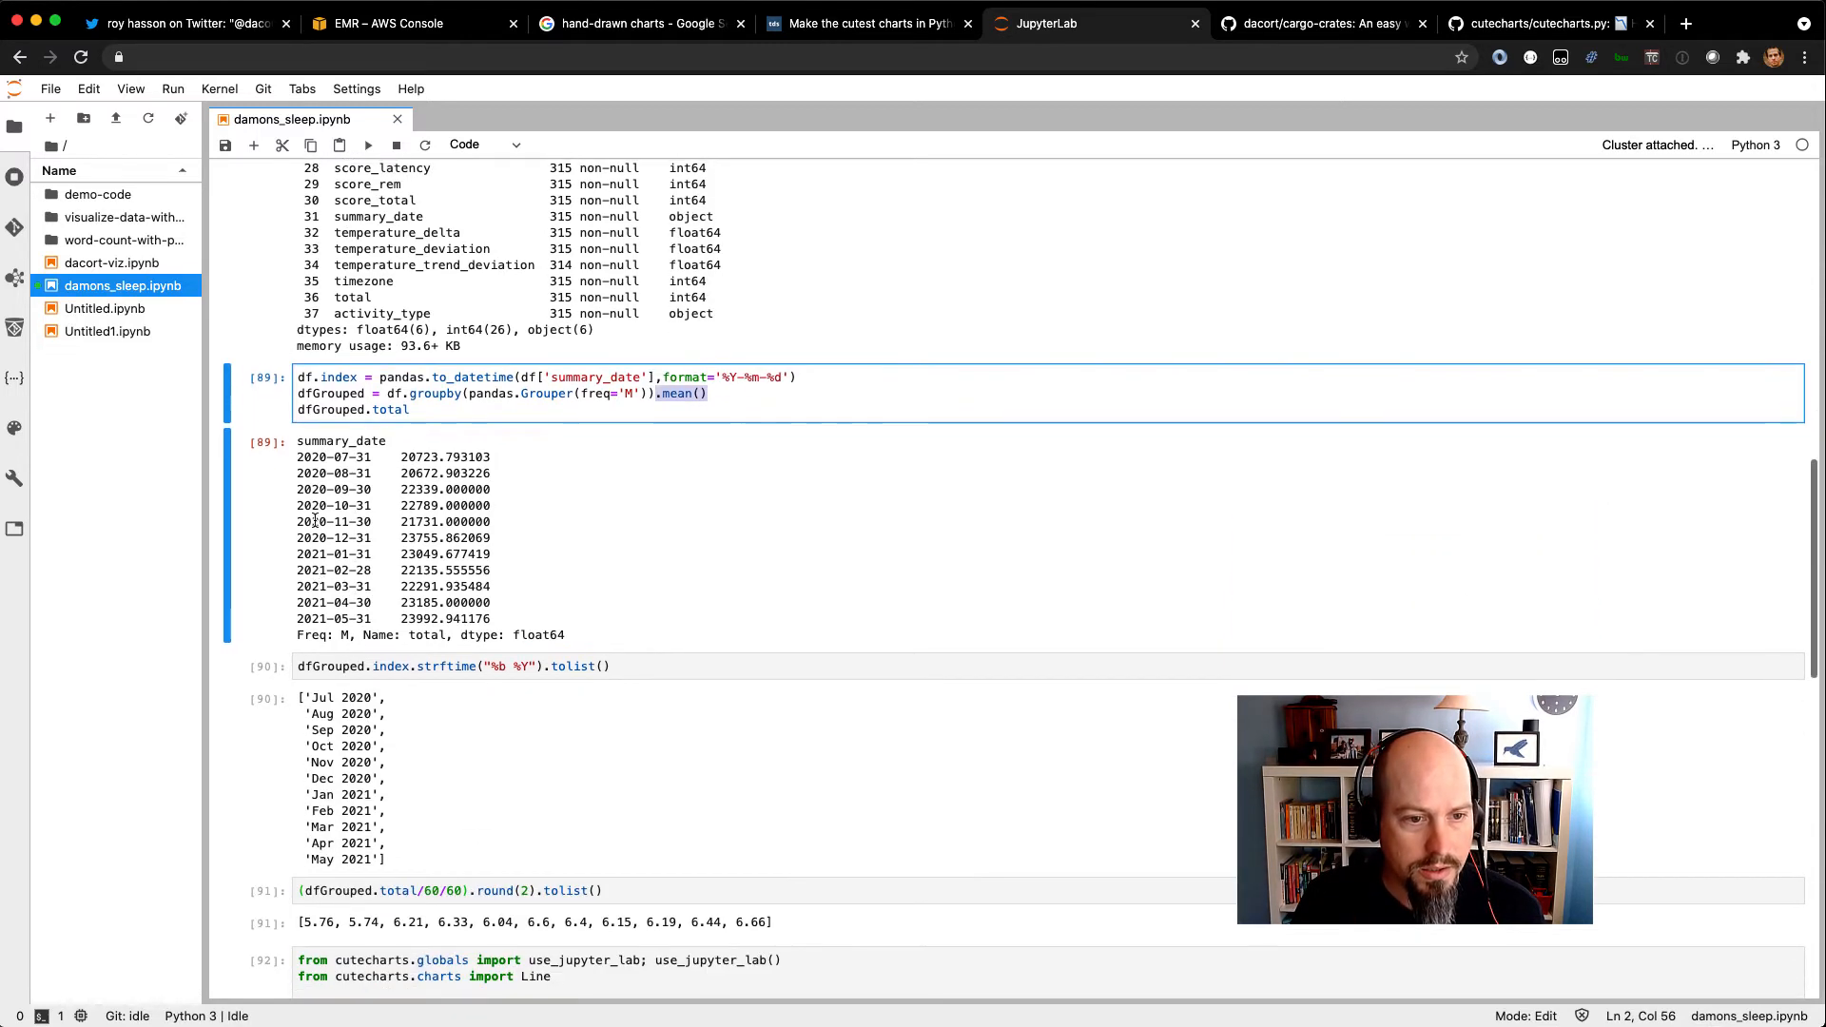
{"action": "left_click_drag", "start_coordinate": [580, 393], "coordinate": [710, 396]}
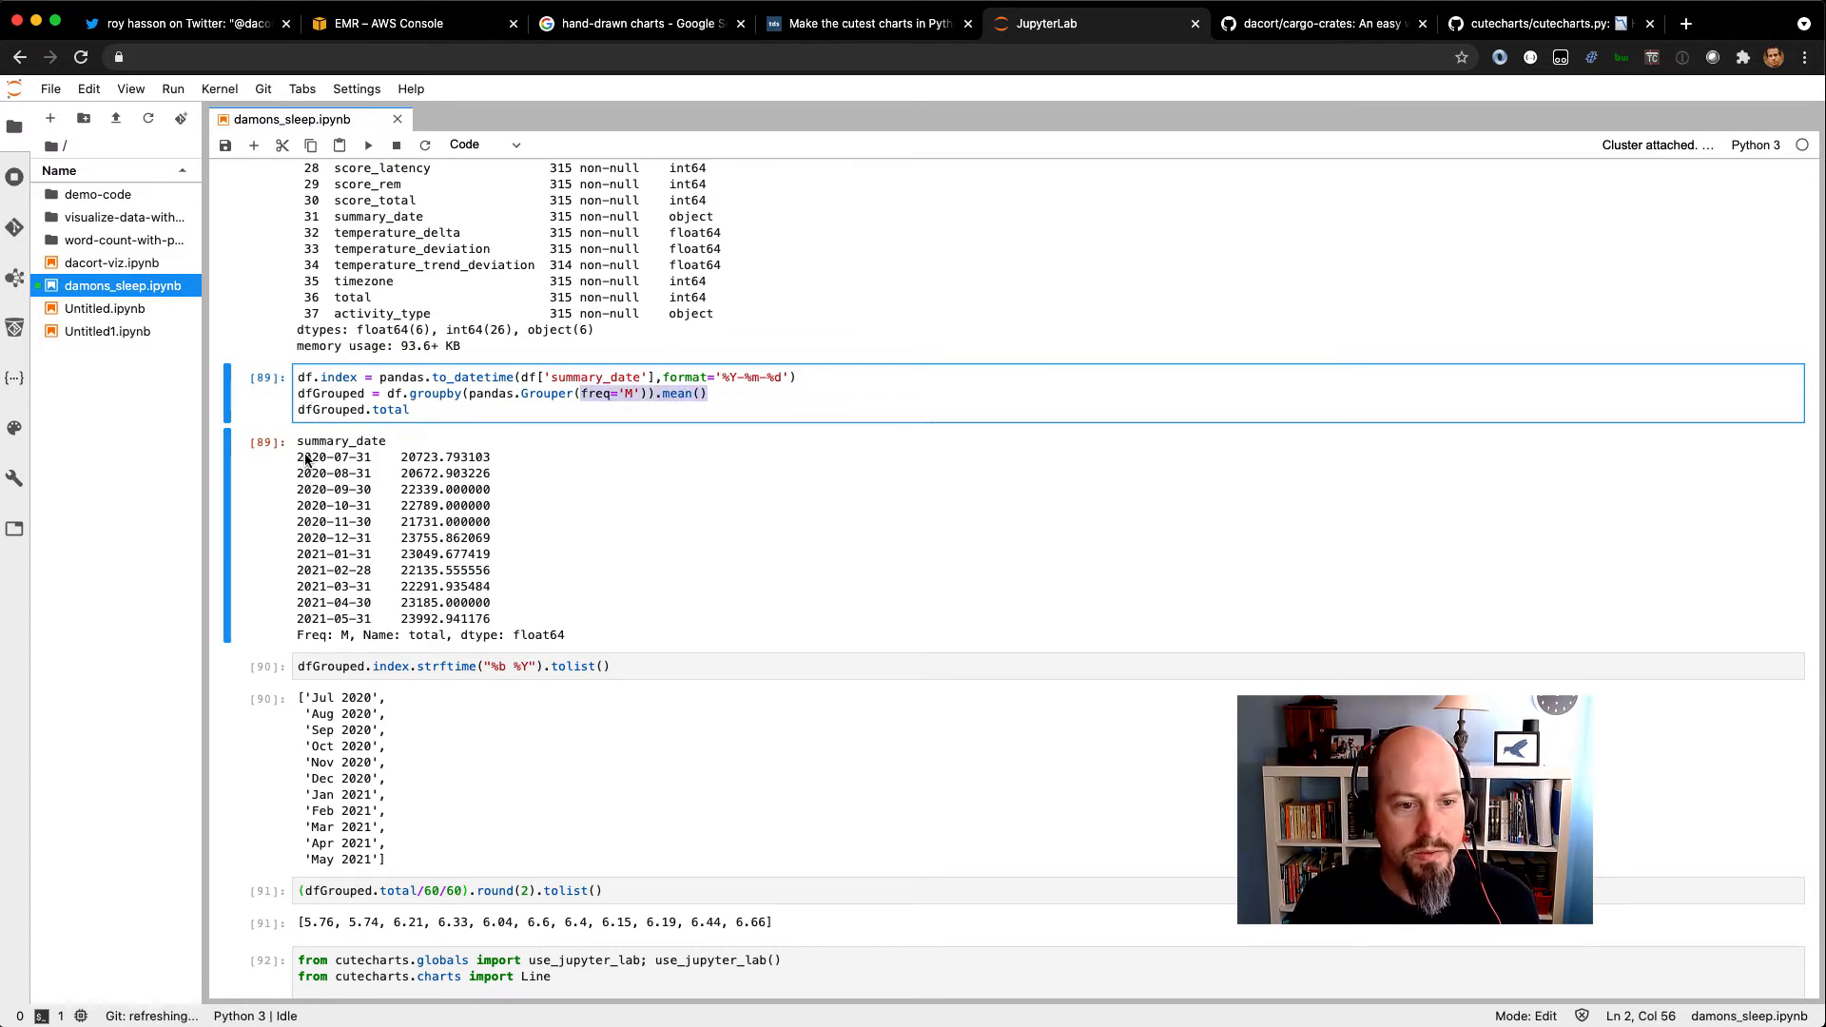
{"action": "left_click_drag", "start_coordinate": [299, 457], "coordinate": [490, 621]}
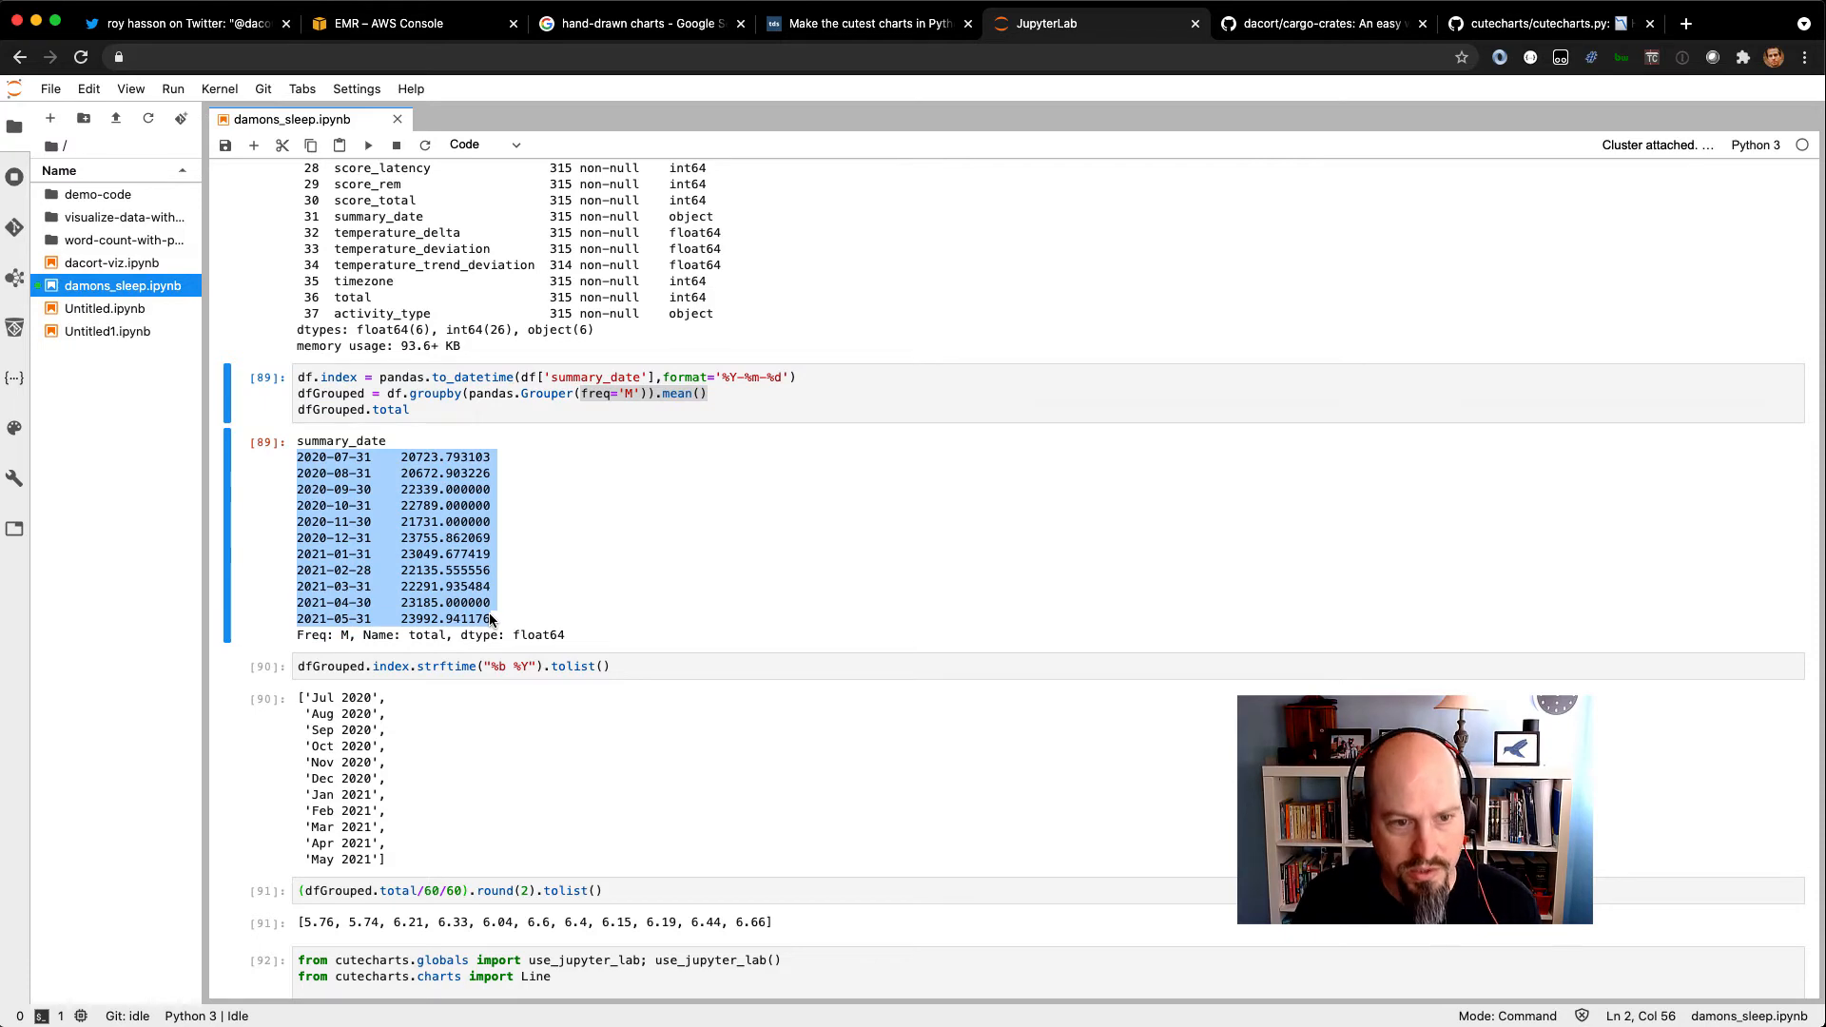
Highlight the cutecharts import and the Line chart definition with its title, labels and axis options.
{"action": "scroll", "coordinate": [488, 612], "scroll_direction": "down", "scroll_amount": 5}
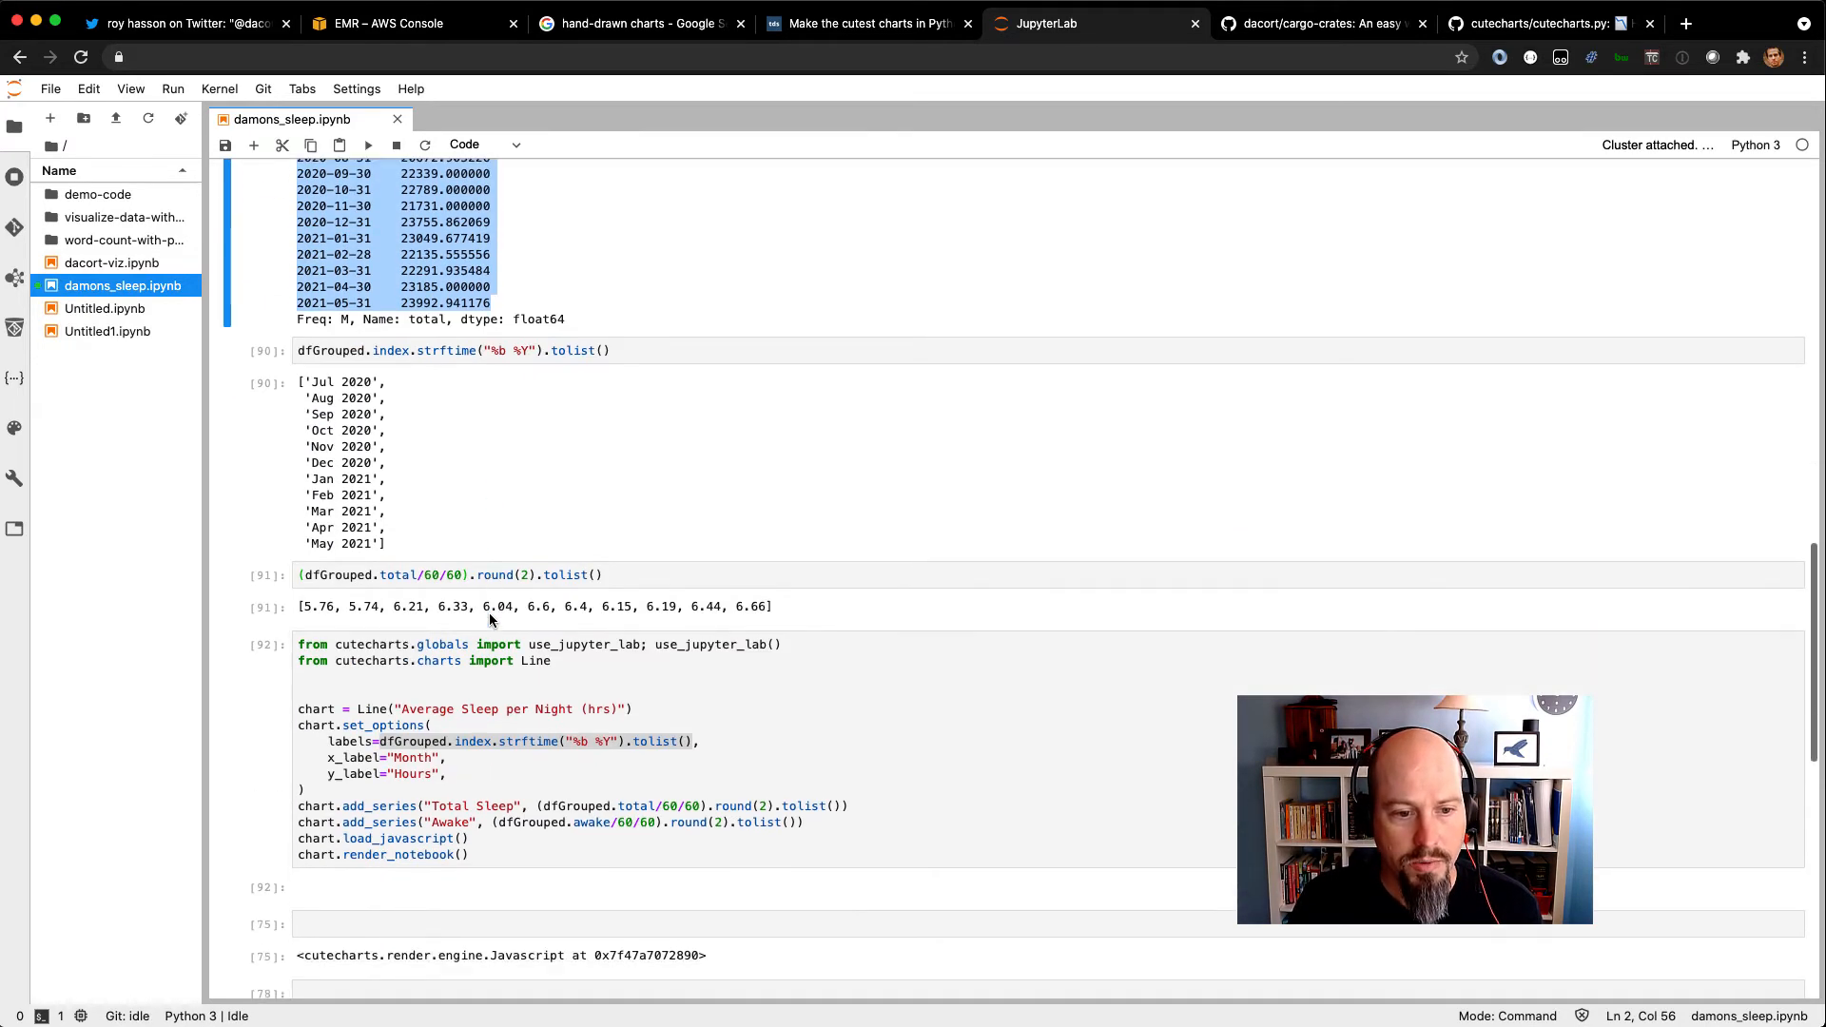
{"action": "left_click_drag", "start_coordinate": [301, 648], "coordinate": [559, 648]}
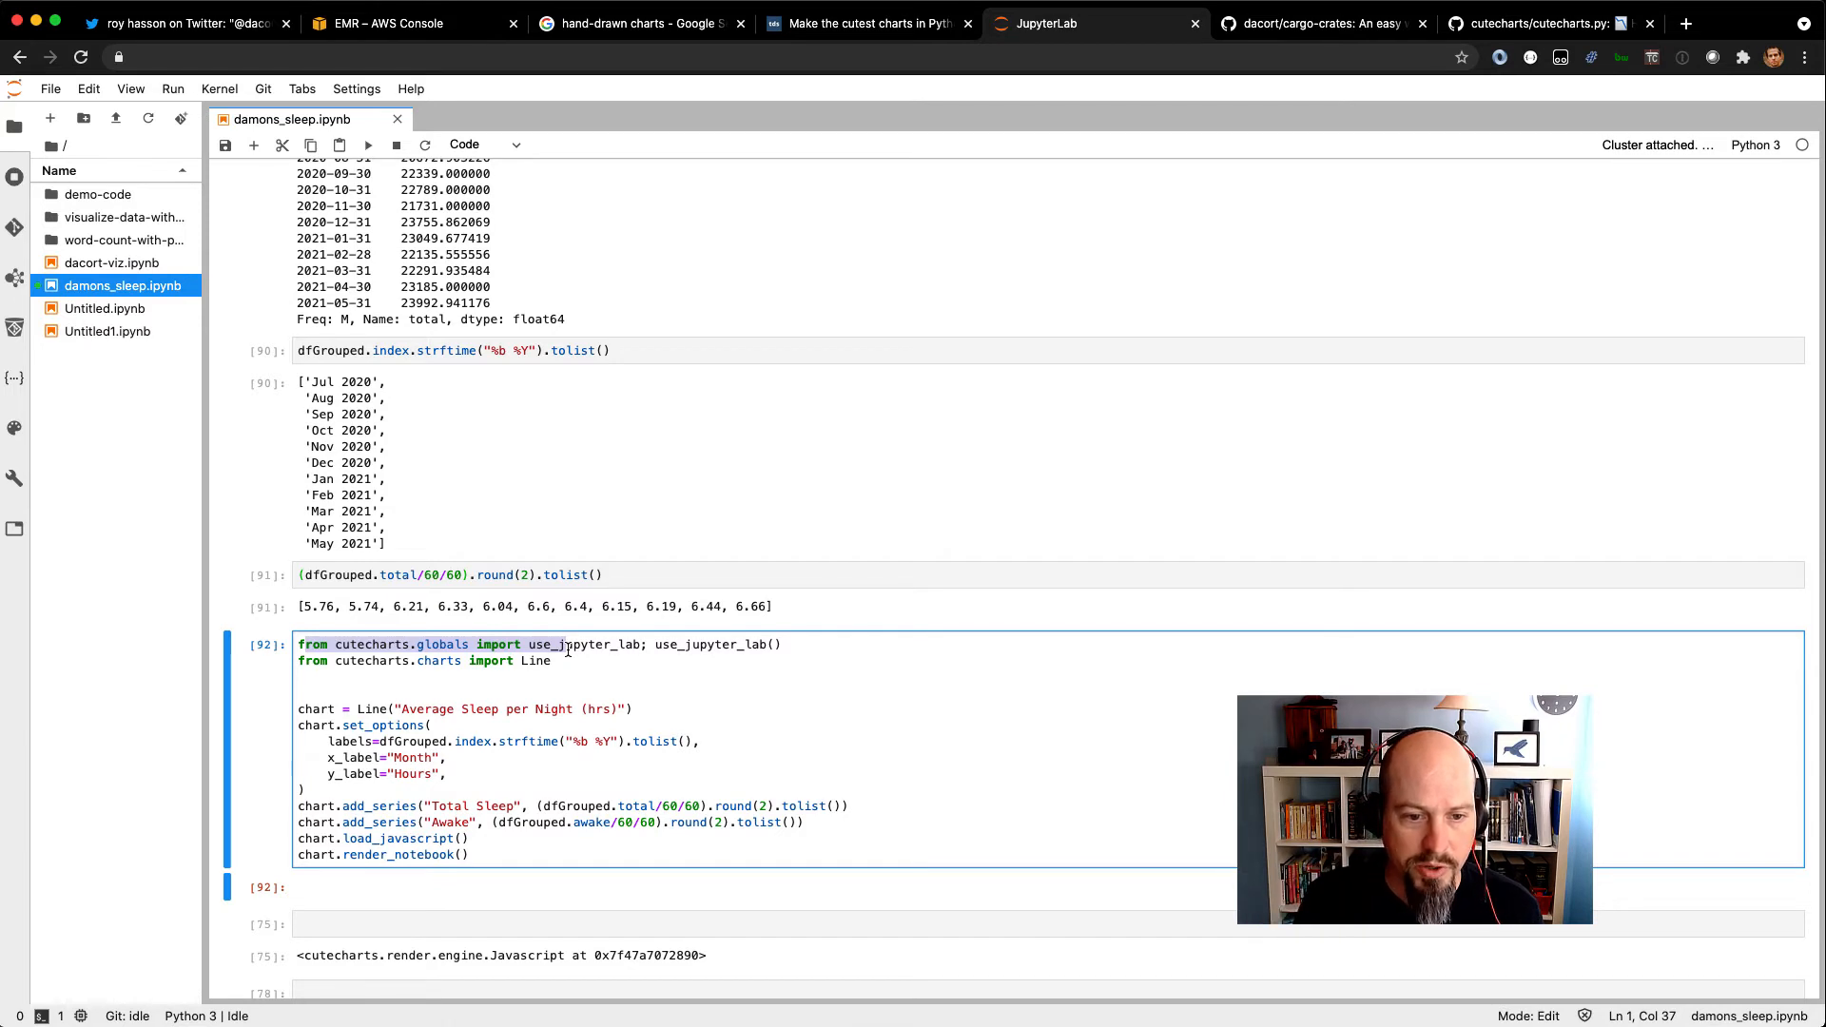
{"action": "scroll", "coordinate": [561, 709], "scroll_direction": "down", "scroll_amount": 2}
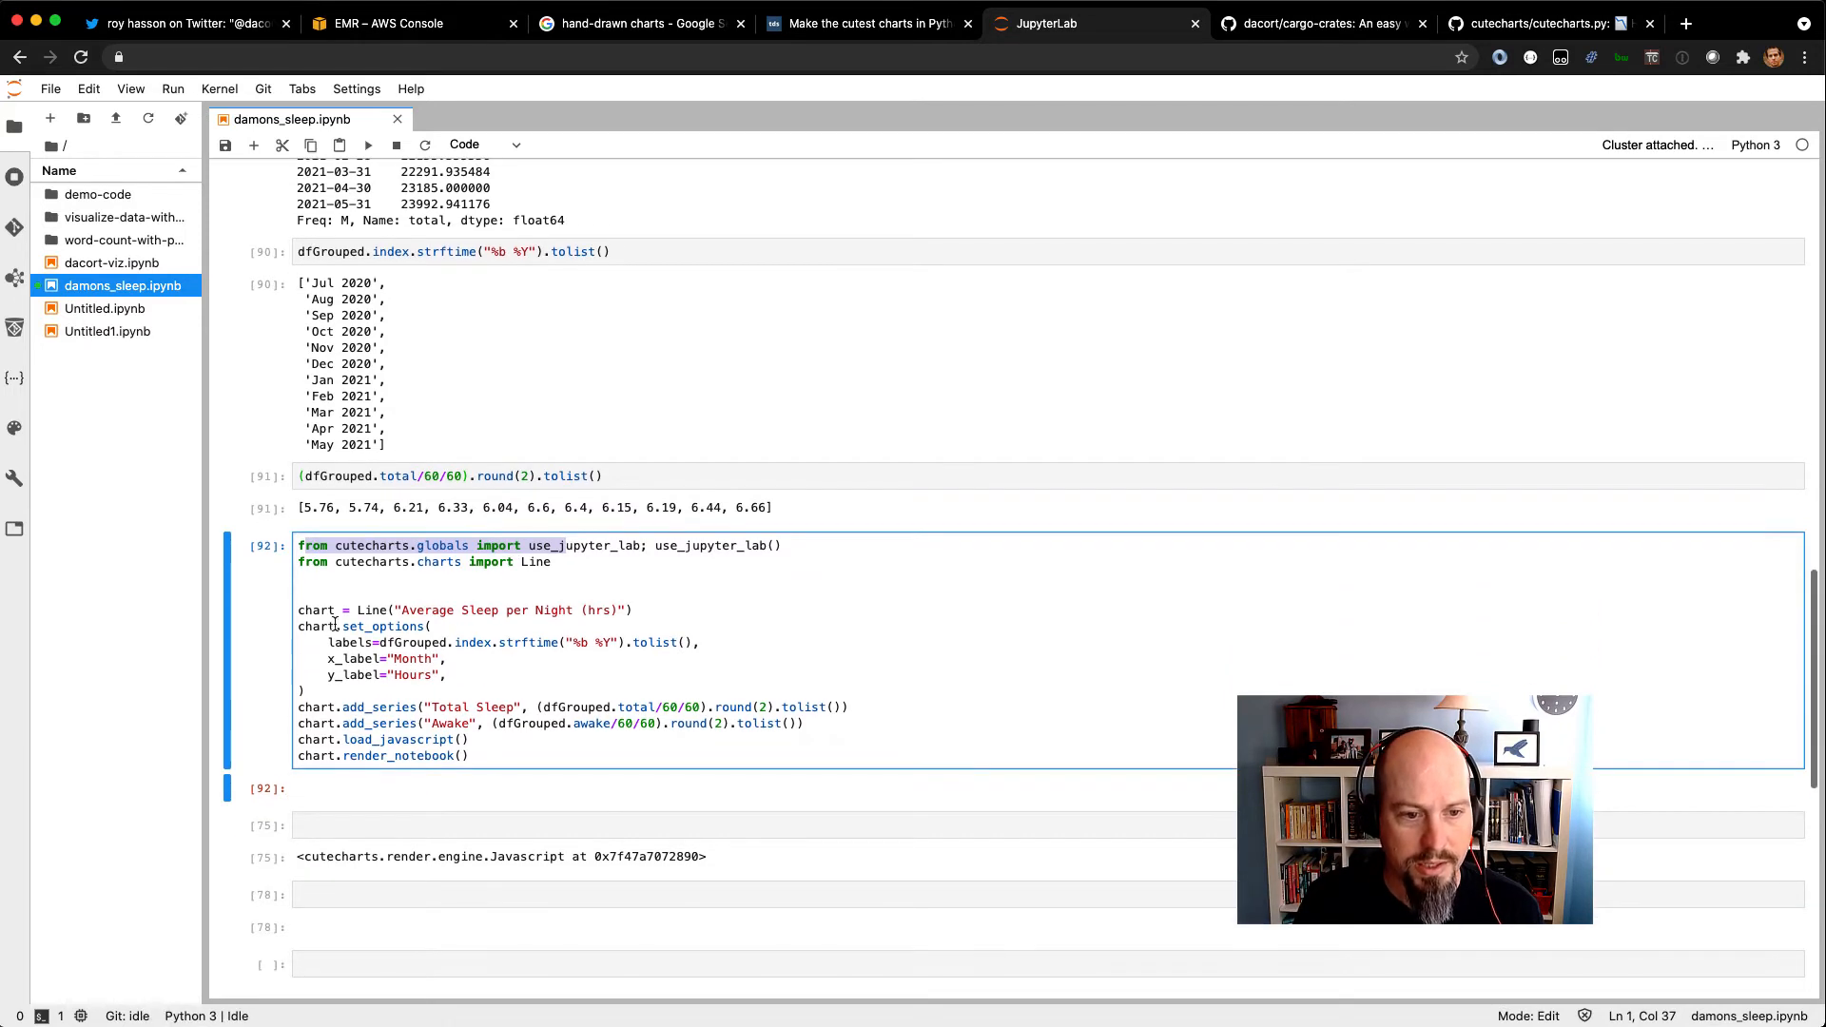
{"action": "left_click_drag", "start_coordinate": [300, 614], "coordinate": [390, 687]}
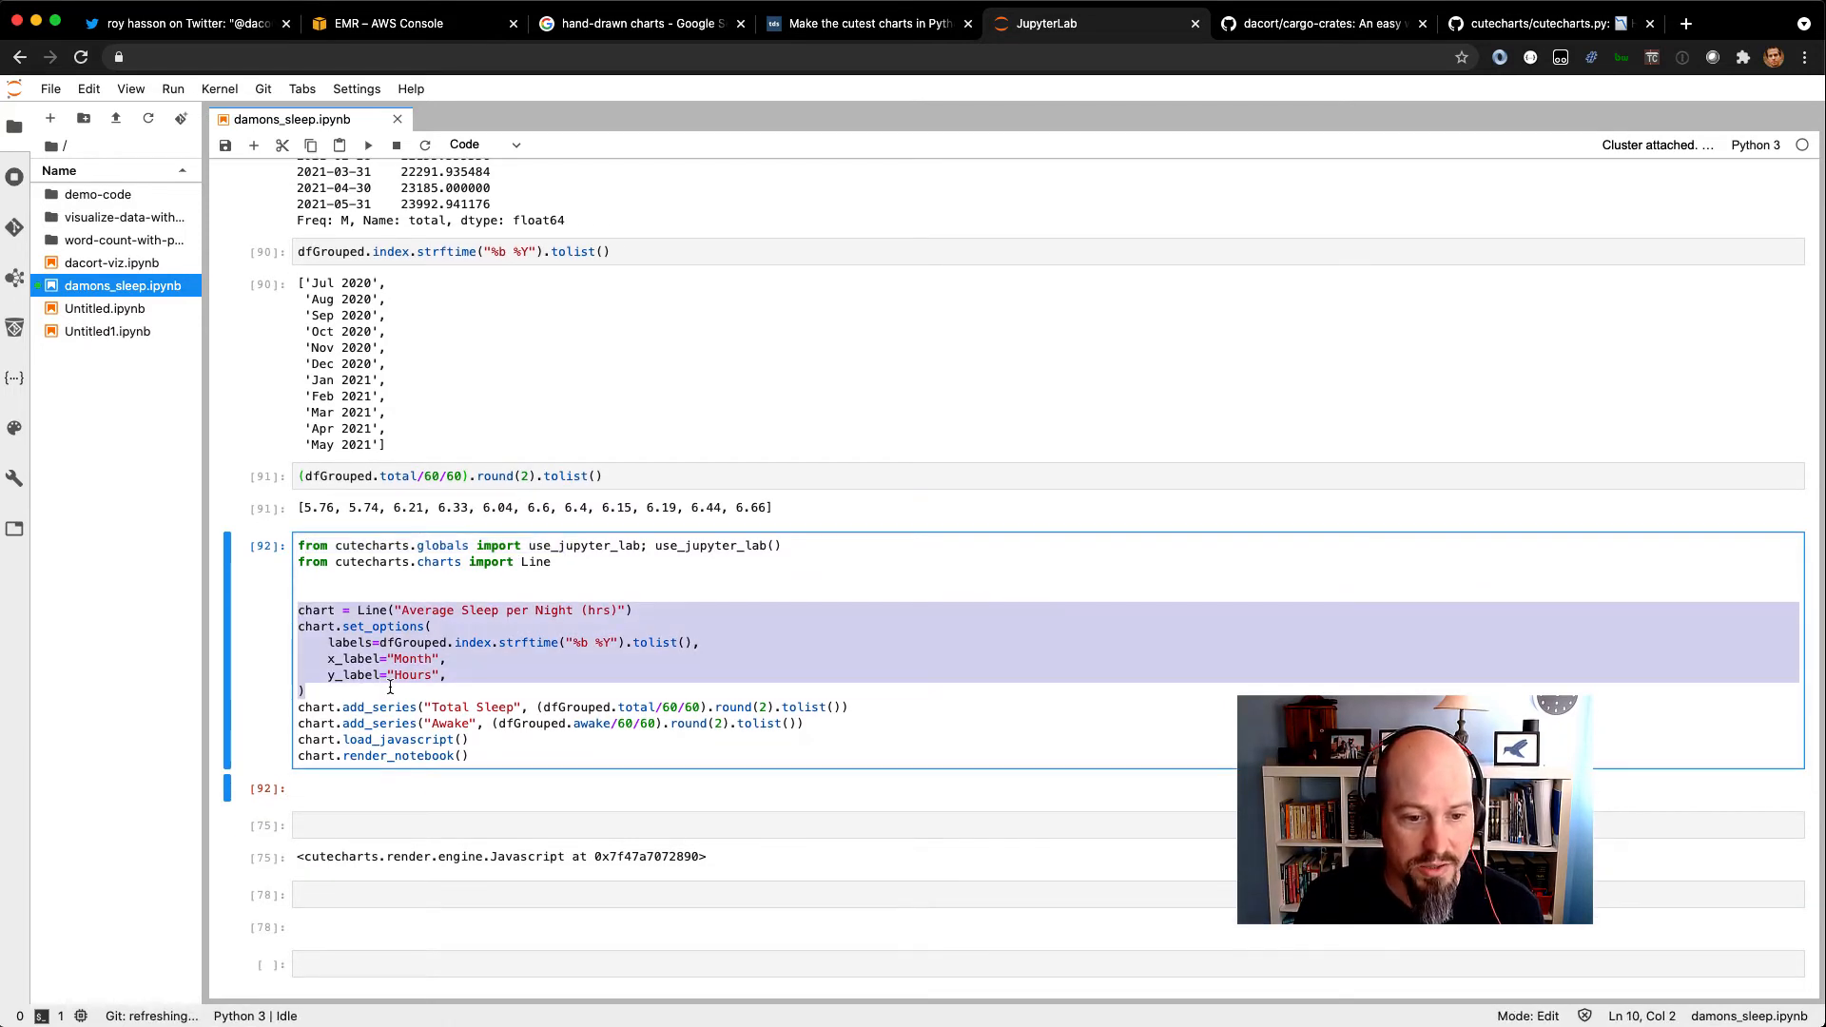
{"action": "scroll", "coordinate": [390, 687], "scroll_direction": "down", "scroll_amount": 3}
Rerun the subprocess cell that extracts the Oura sleep data with docker run, and highlight its return value.
{"action": "scroll", "coordinate": [390, 692], "scroll_direction": "up", "scroll_amount": 20}
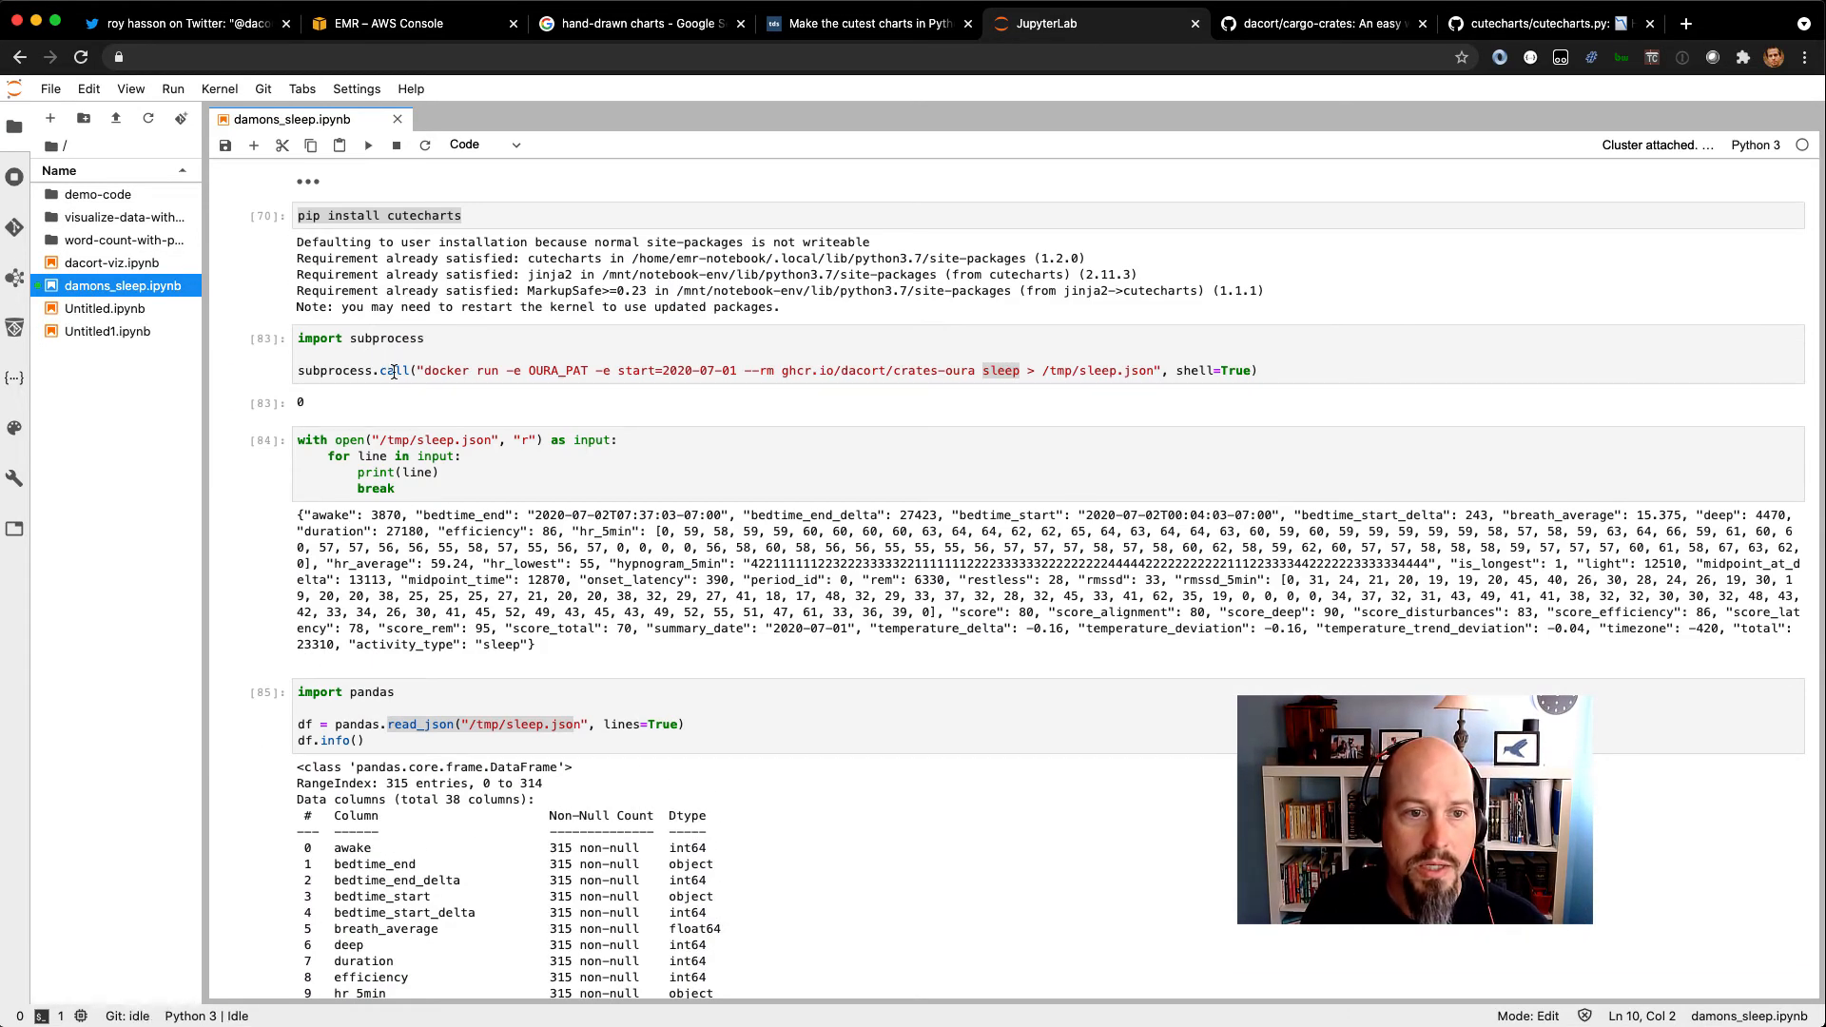
{"action": "left_click", "coordinate": [394, 372]}
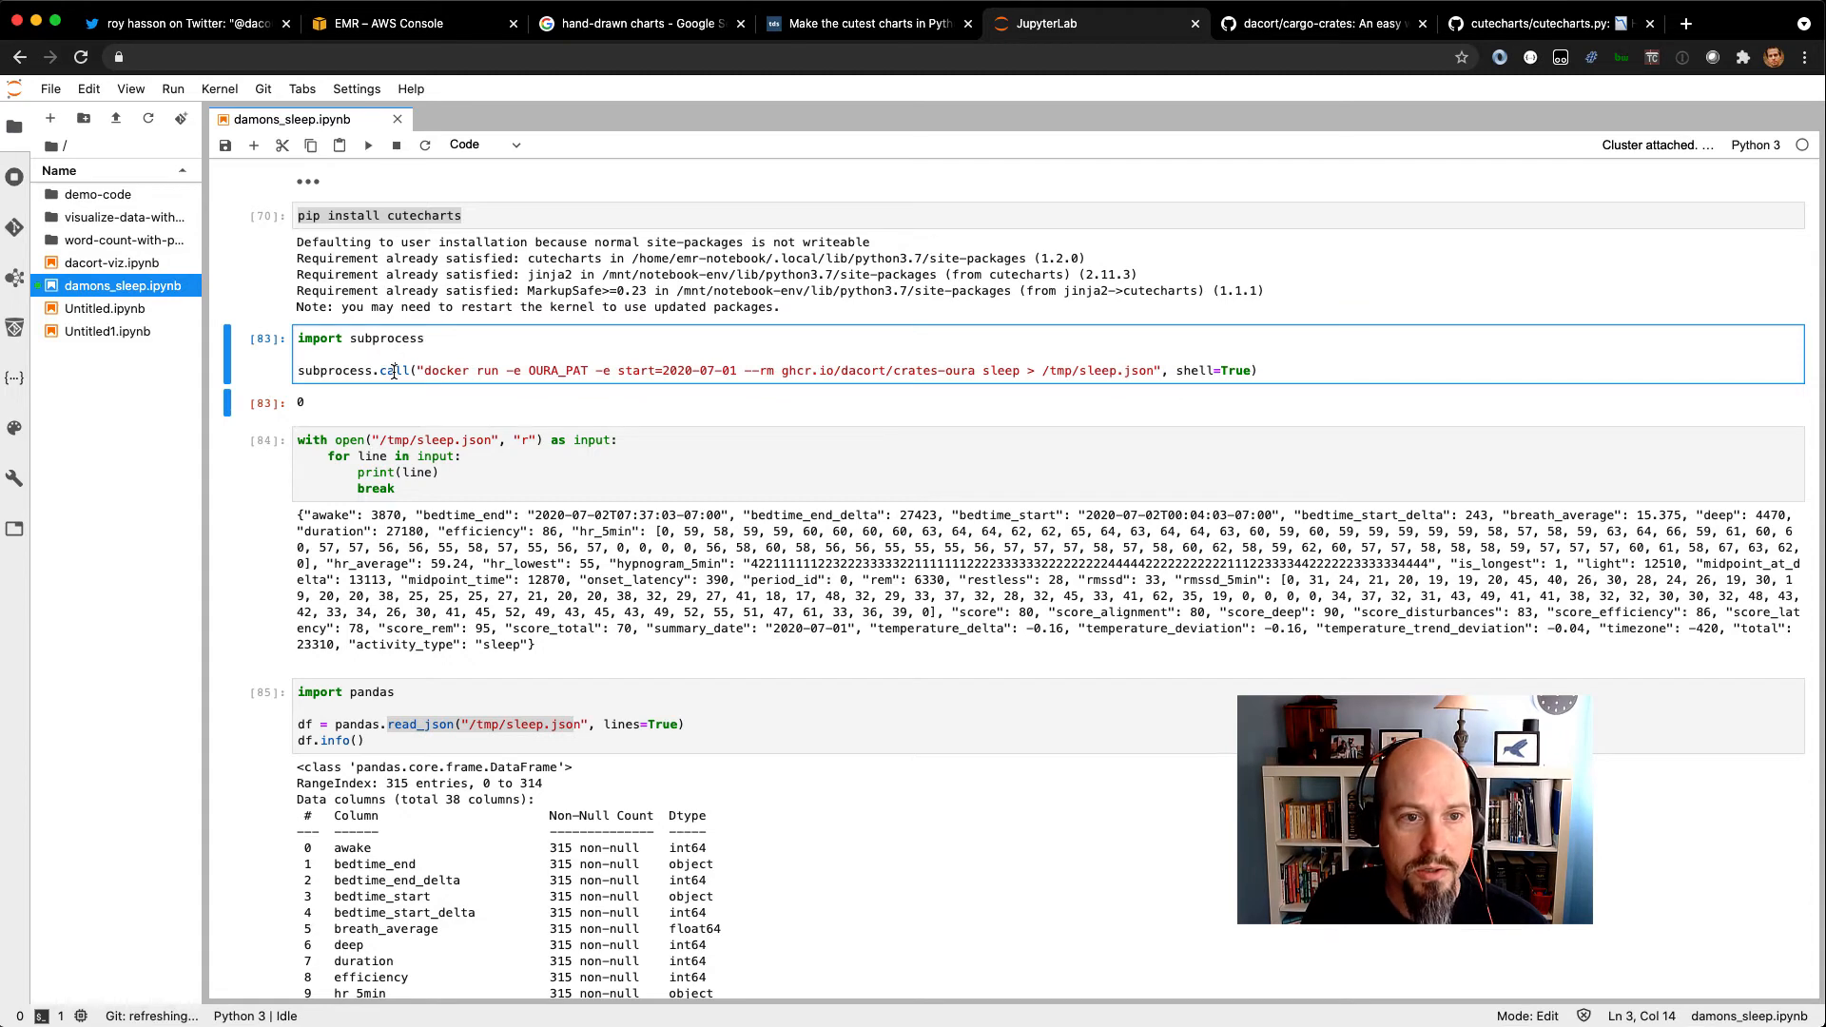
{"action": "left_click", "coordinate": [369, 147]}
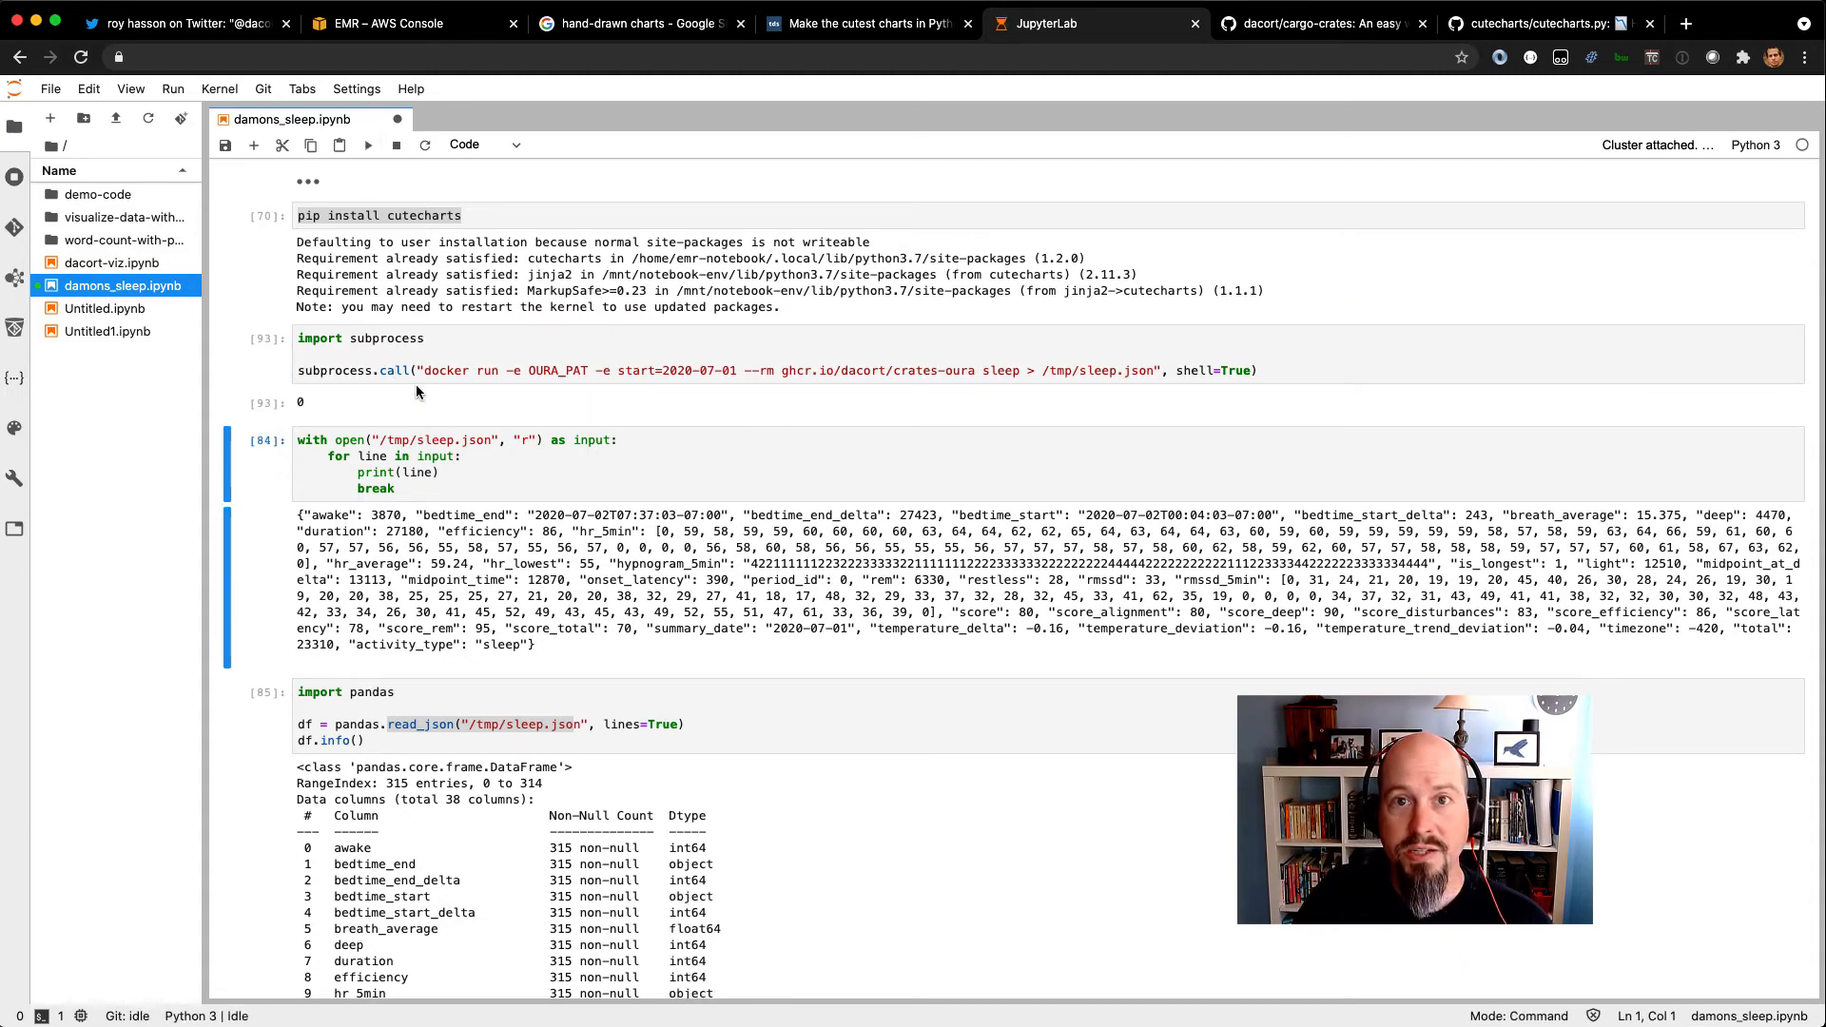
{"action": "double_click", "coordinate": [301, 403]}
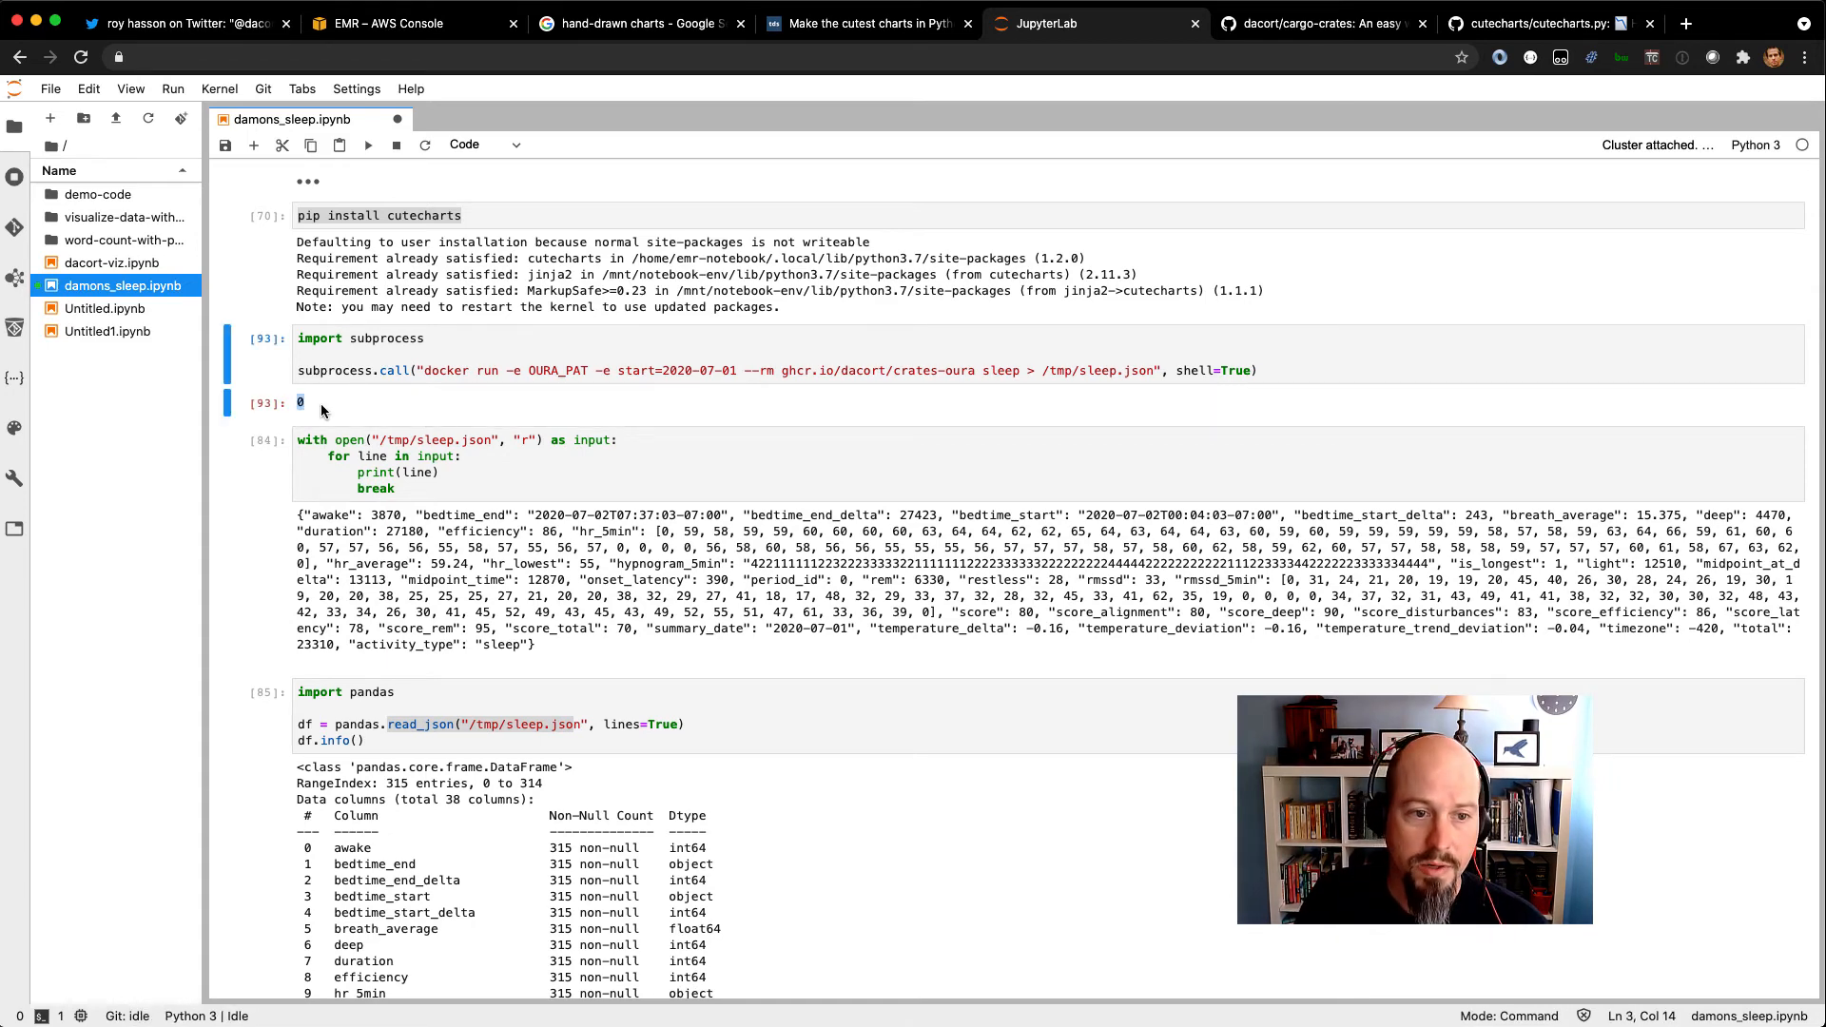
Rerun the cell printing the first line of /tmp/sleep.json and the cell loading that file into a pandas DataFrame.
{"action": "left_click", "coordinate": [422, 473]}
{"action": "key", "text": "shift+Return"}
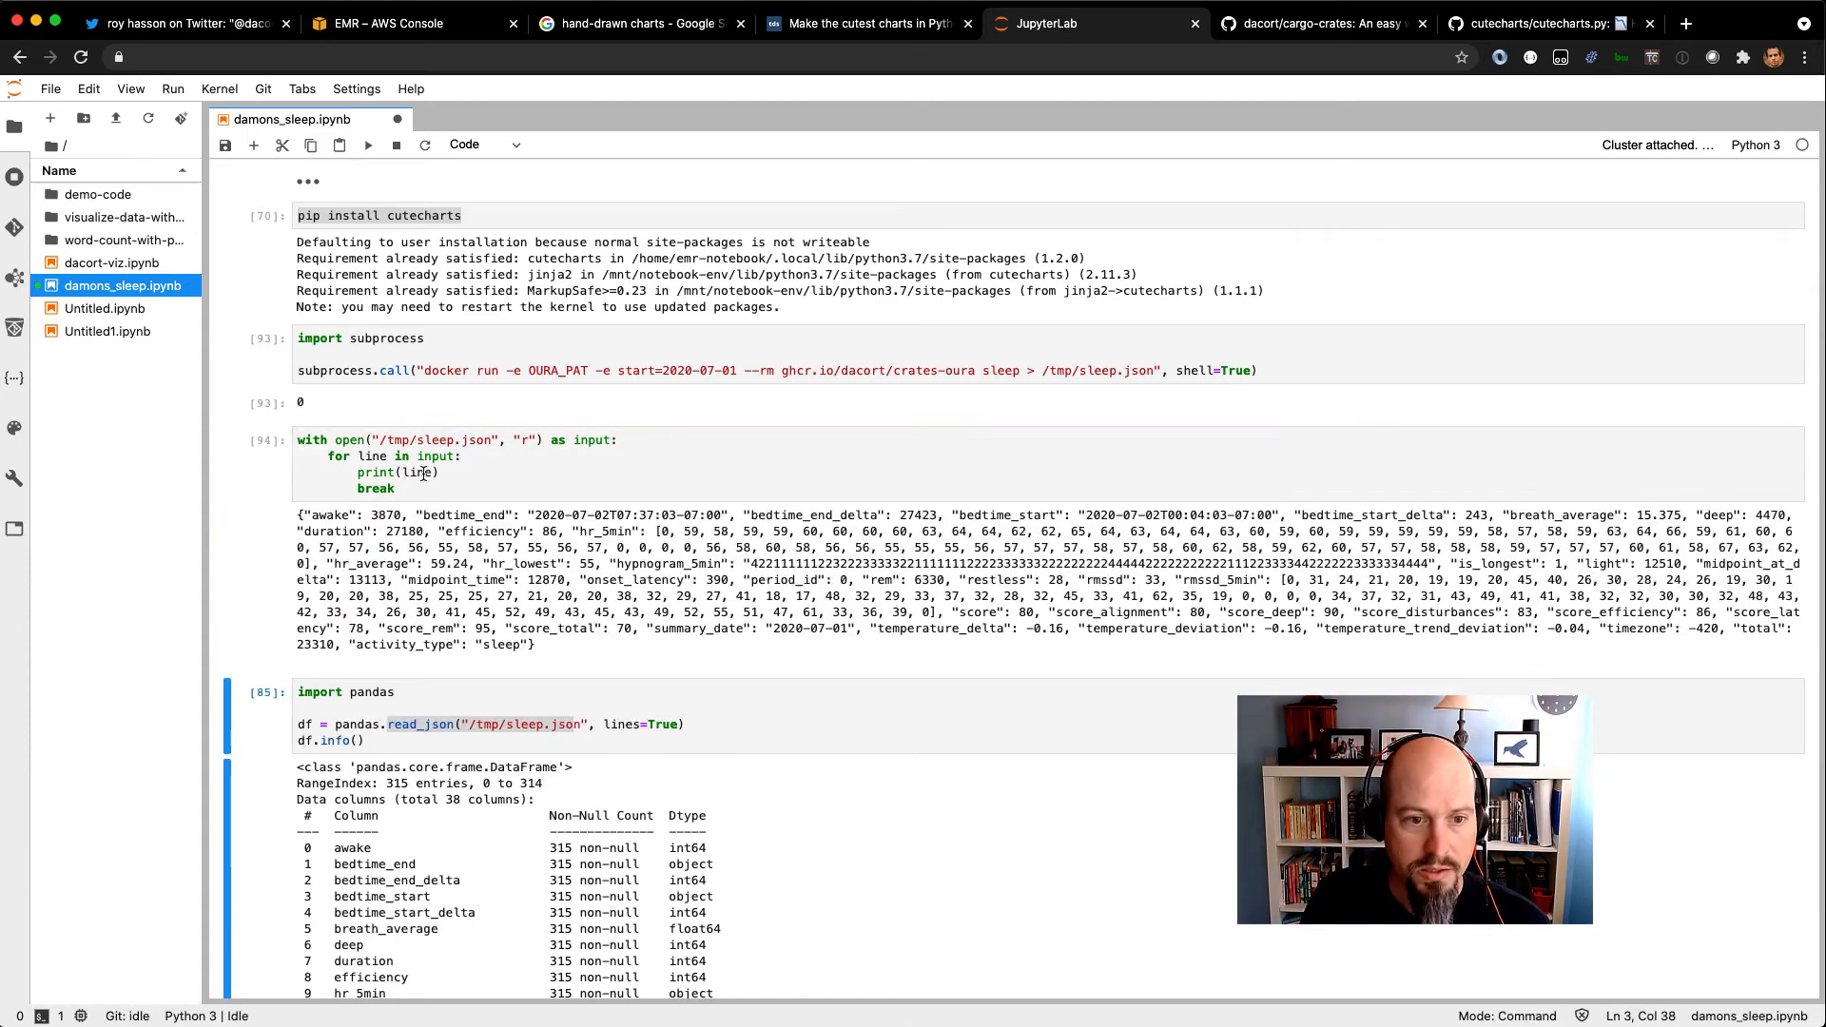
{"action": "left_click_drag", "start_coordinate": [393, 370], "coordinate": [522, 486]}
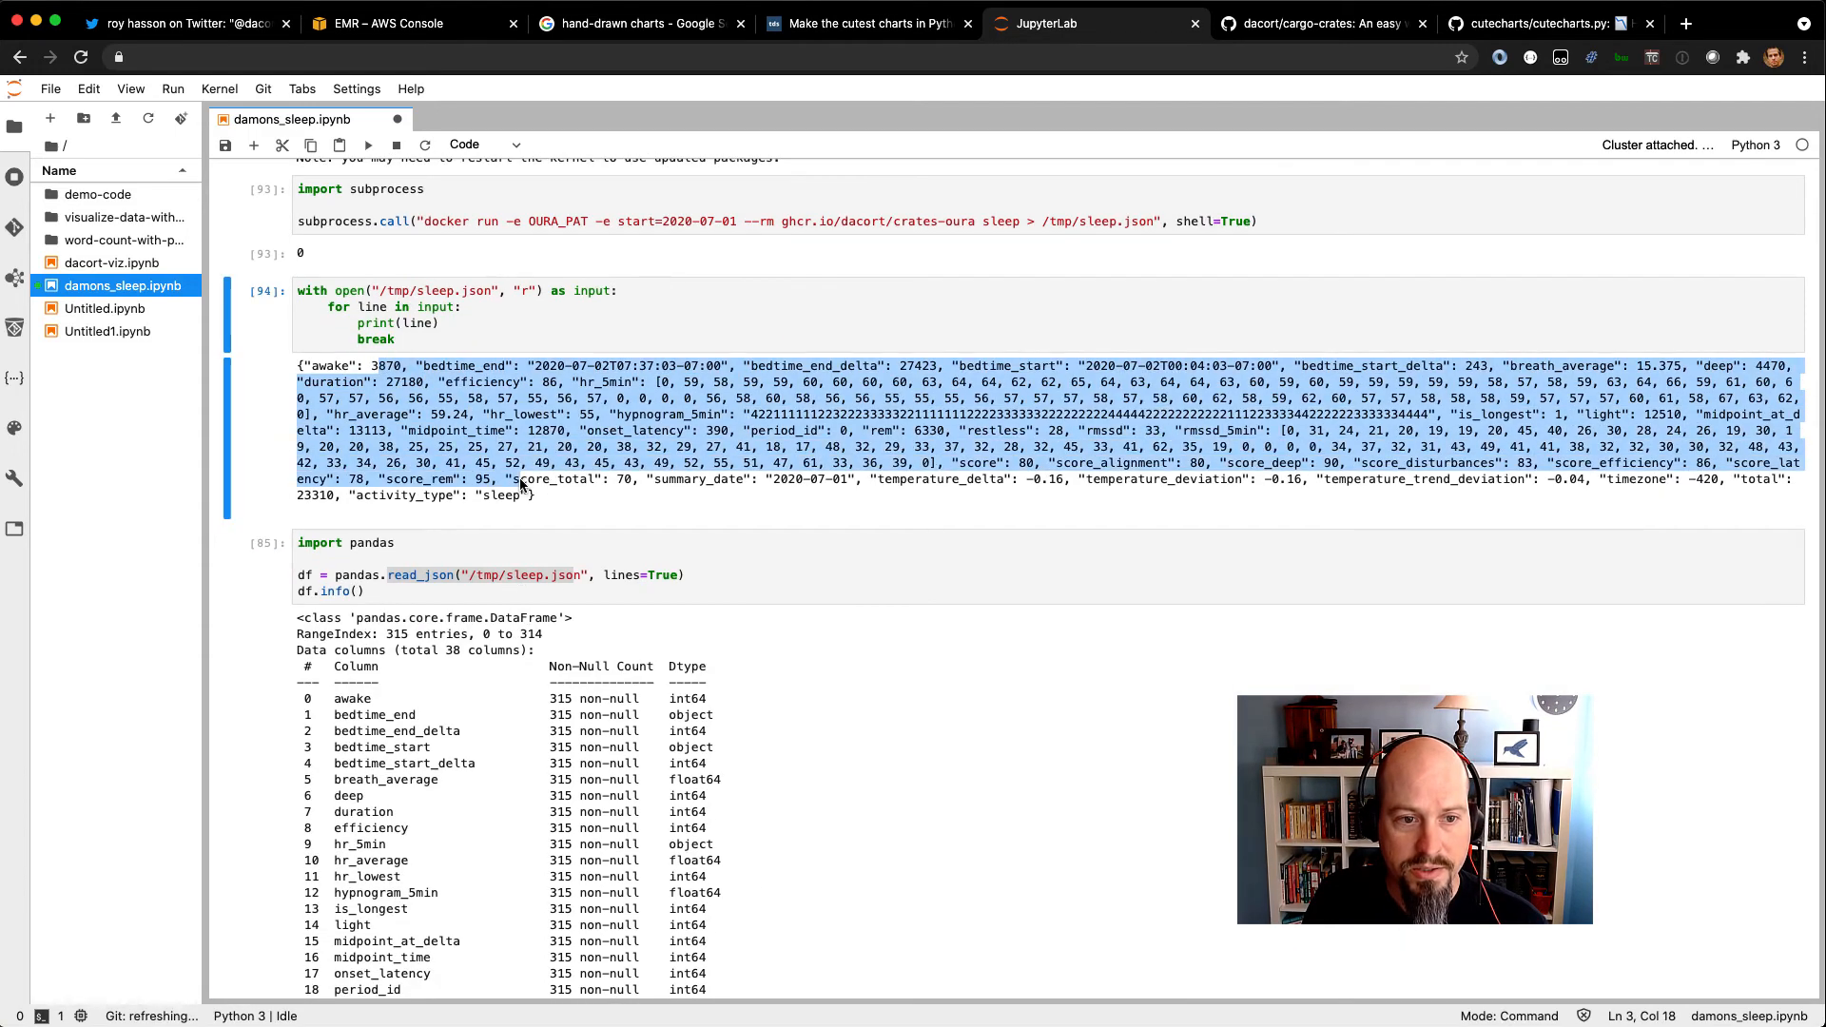
{"action": "scroll", "coordinate": [522, 487], "scroll_direction": "down", "scroll_amount": 2}
{"action": "left_click", "coordinate": [467, 410]}
{"action": "key", "text": "shift+Return"}
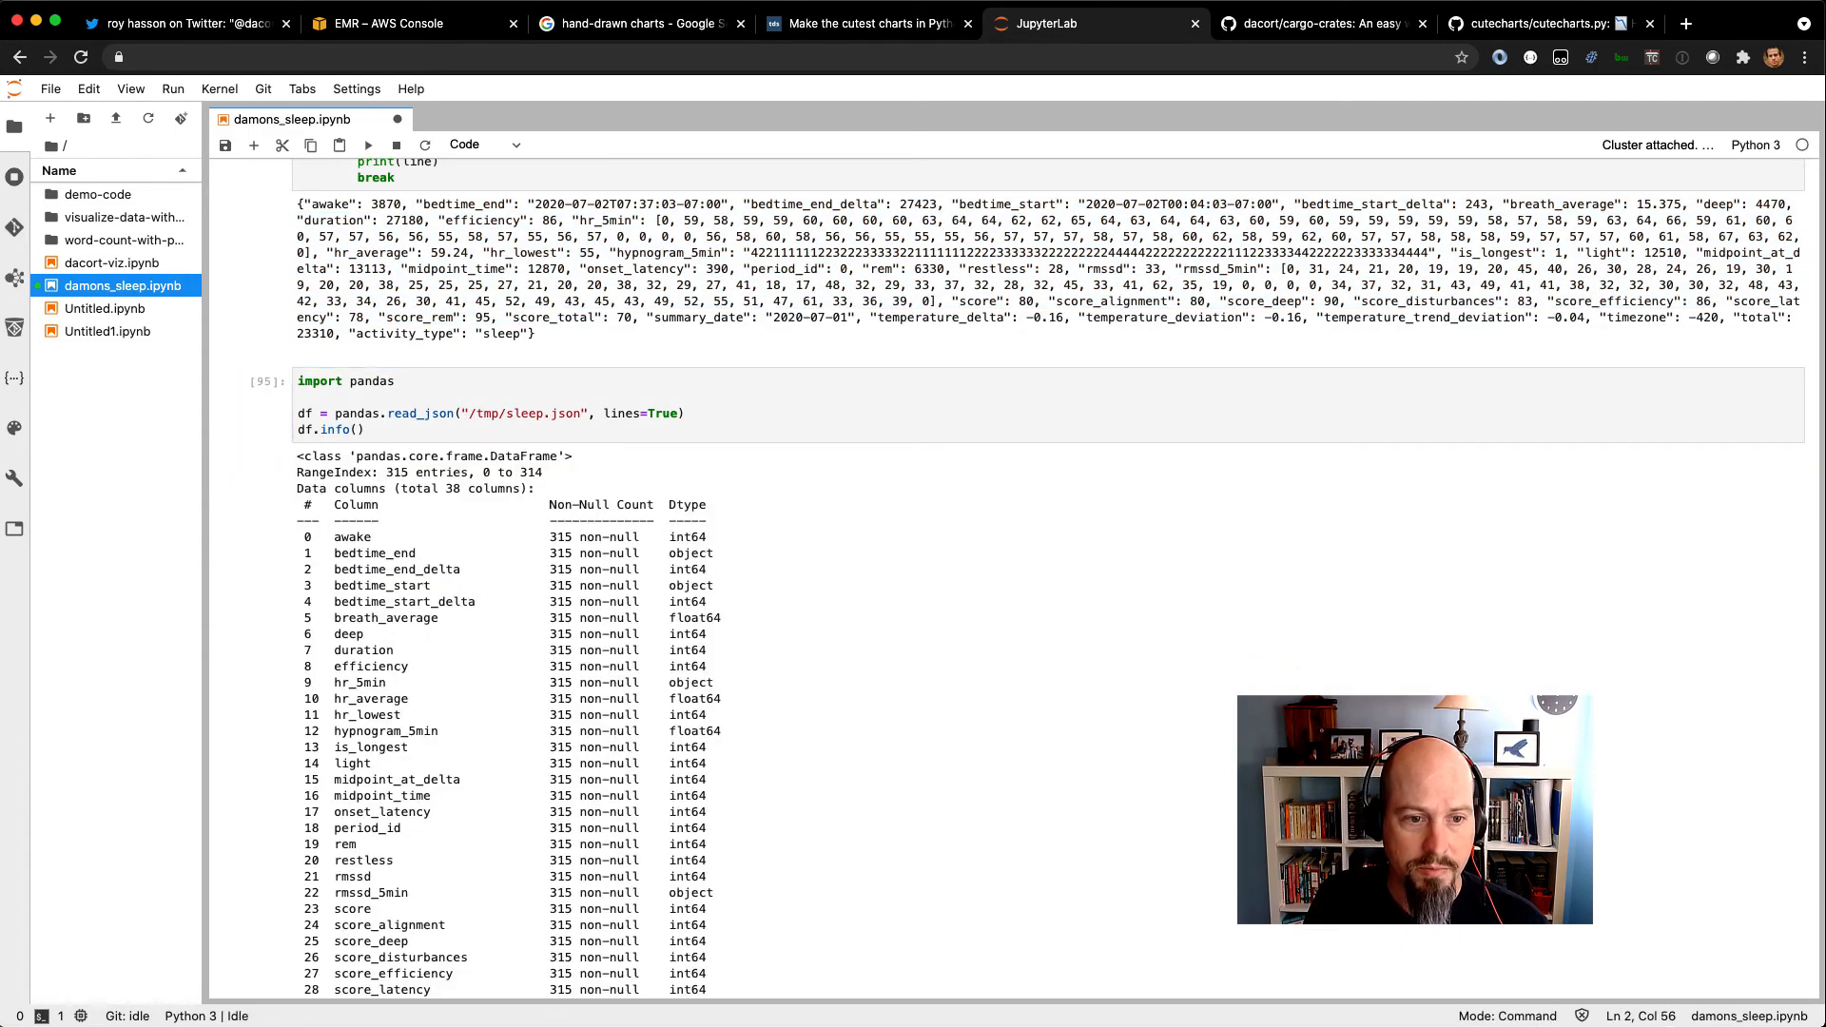
Rerun the cell that groups the sleep data by month with mean values, and highlight the monthly totals.
{"action": "scroll", "coordinate": [461, 428], "scroll_direction": "down", "scroll_amount": 8}
{"action": "left_click", "coordinate": [425, 514]}
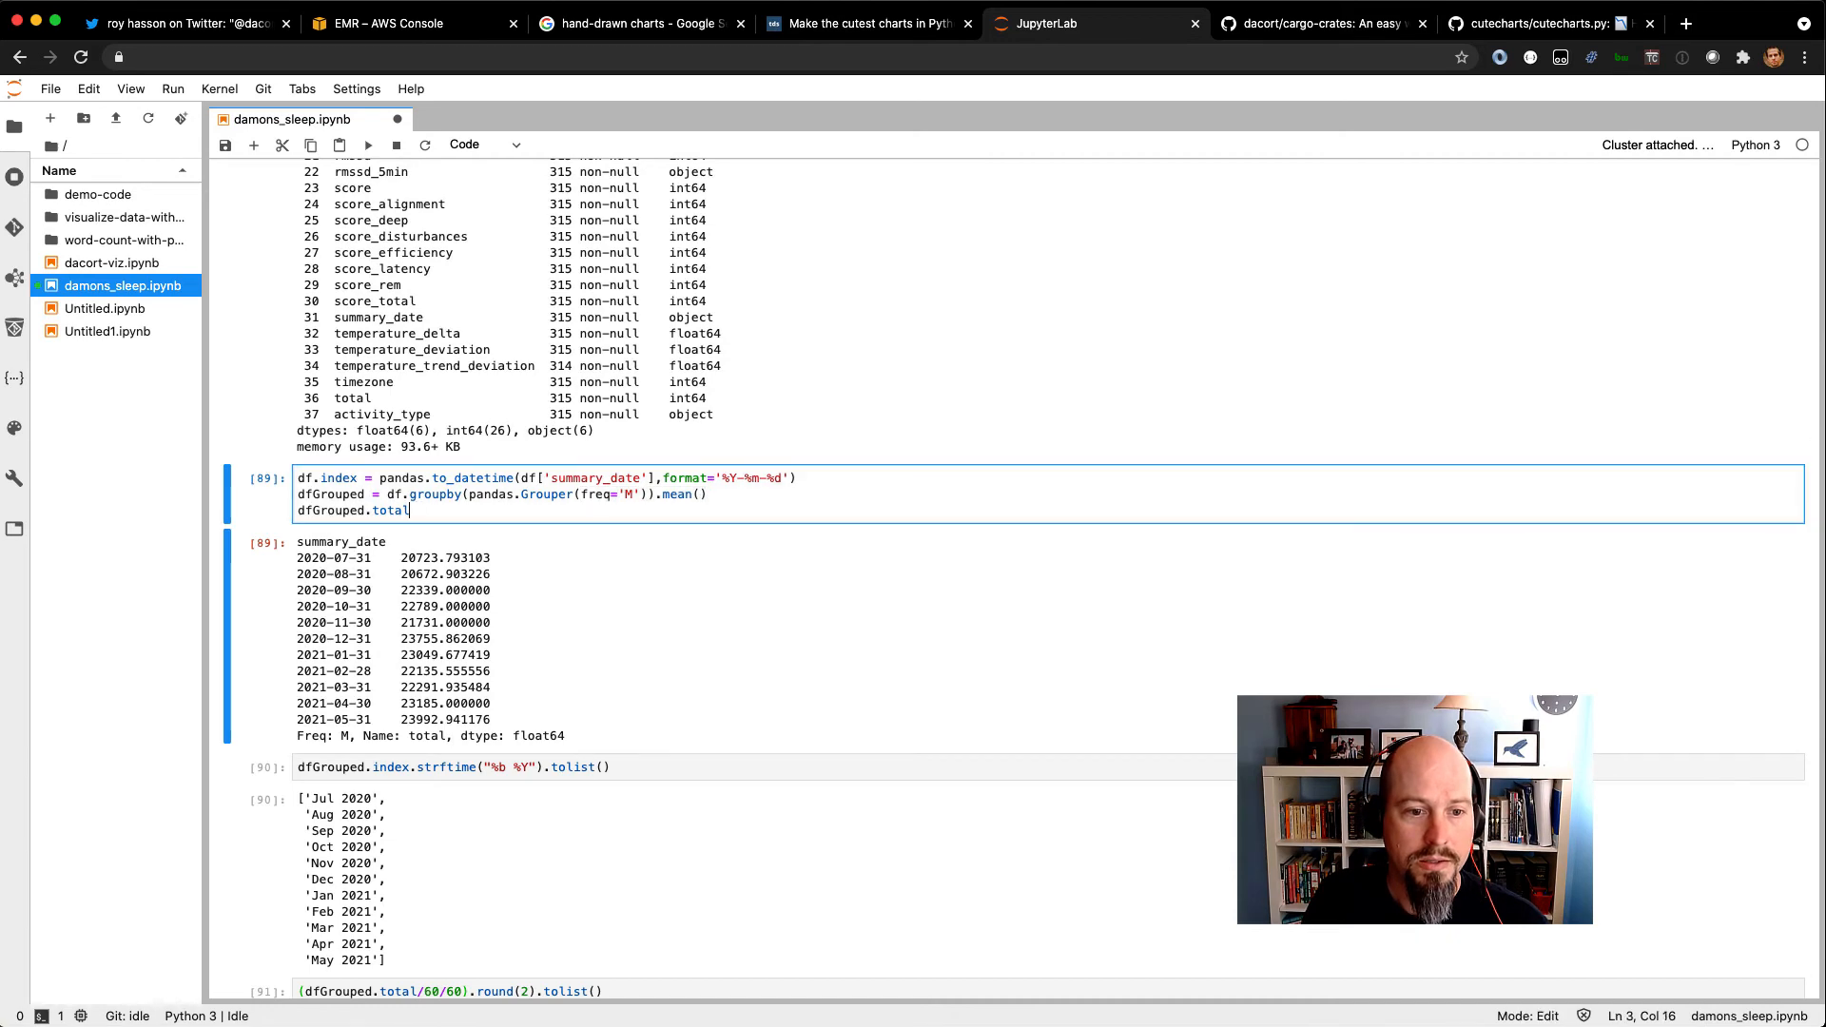
{"action": "key", "text": "shift+Return"}
{"action": "left_click_drag", "start_coordinate": [311, 559], "coordinate": [519, 744]}
Rerun the cell that formats the grouped index as a "%b %Y" list, and highlight the resulting month labels.
{"action": "scroll", "coordinate": [519, 743], "scroll_direction": "down", "scroll_amount": 4}
{"action": "left_click", "coordinate": [447, 592]}
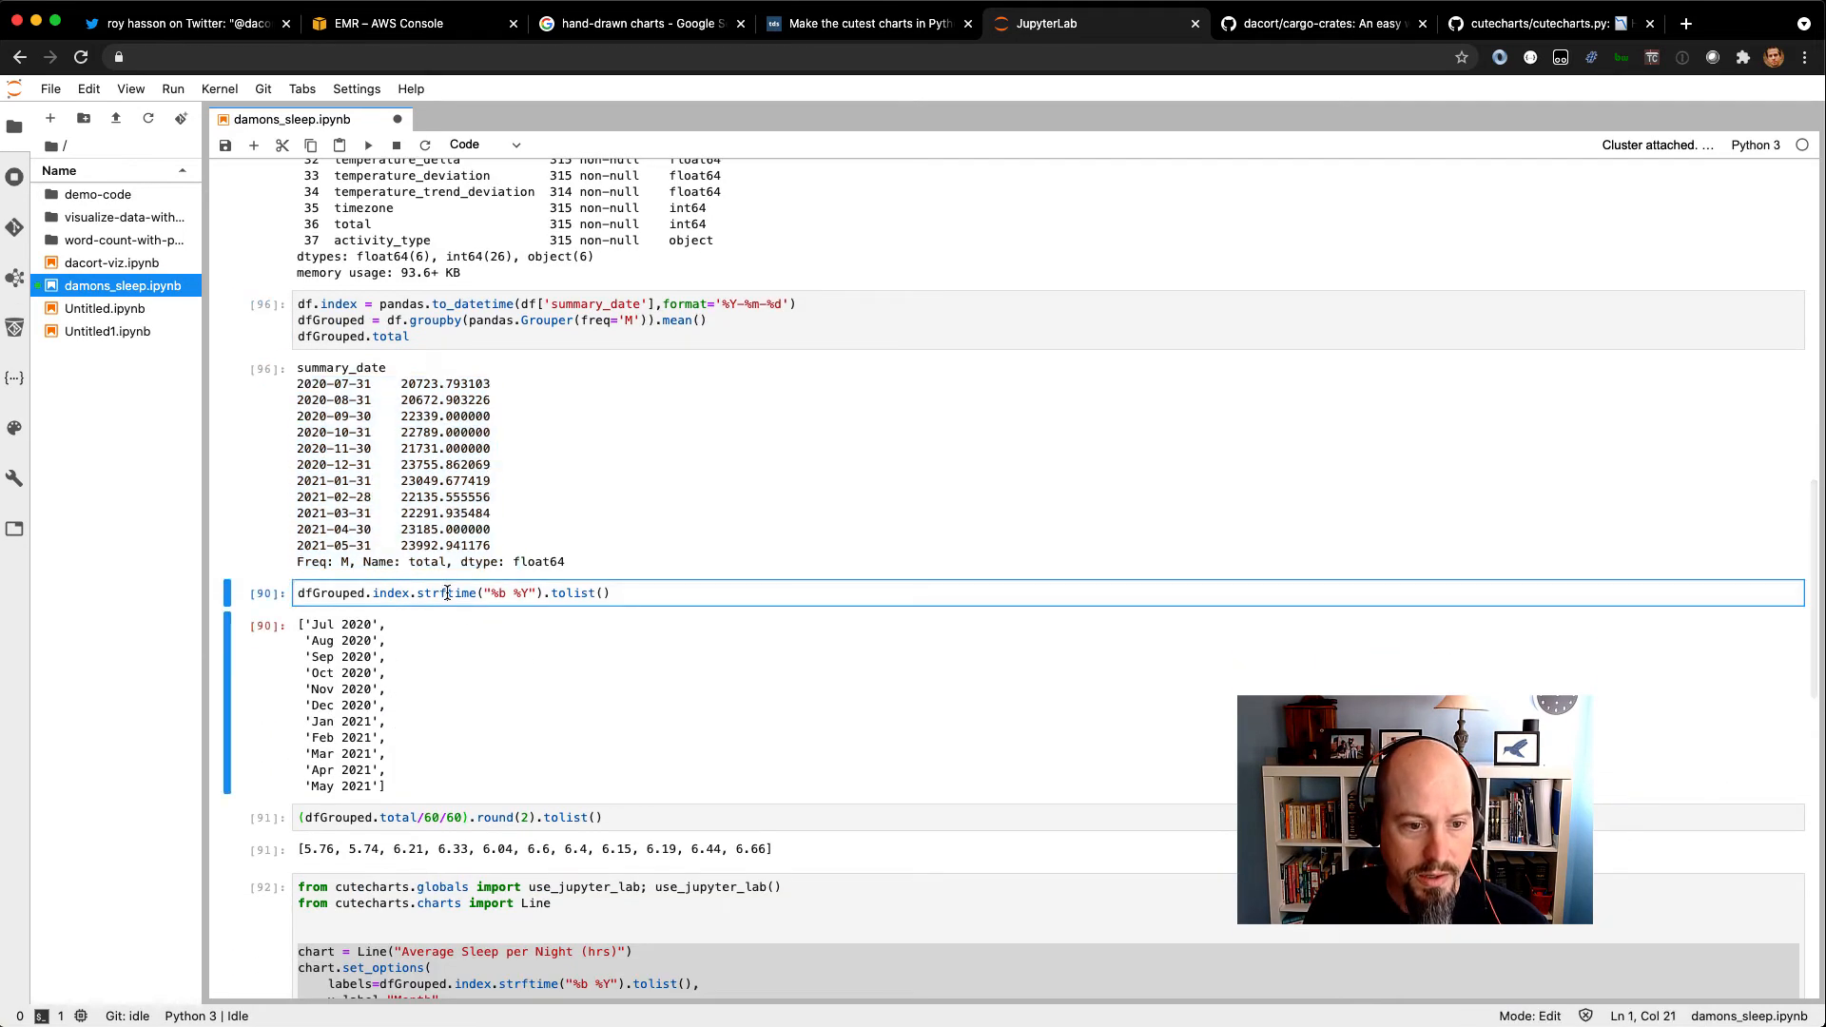
{"action": "key", "text": "shift+Return"}
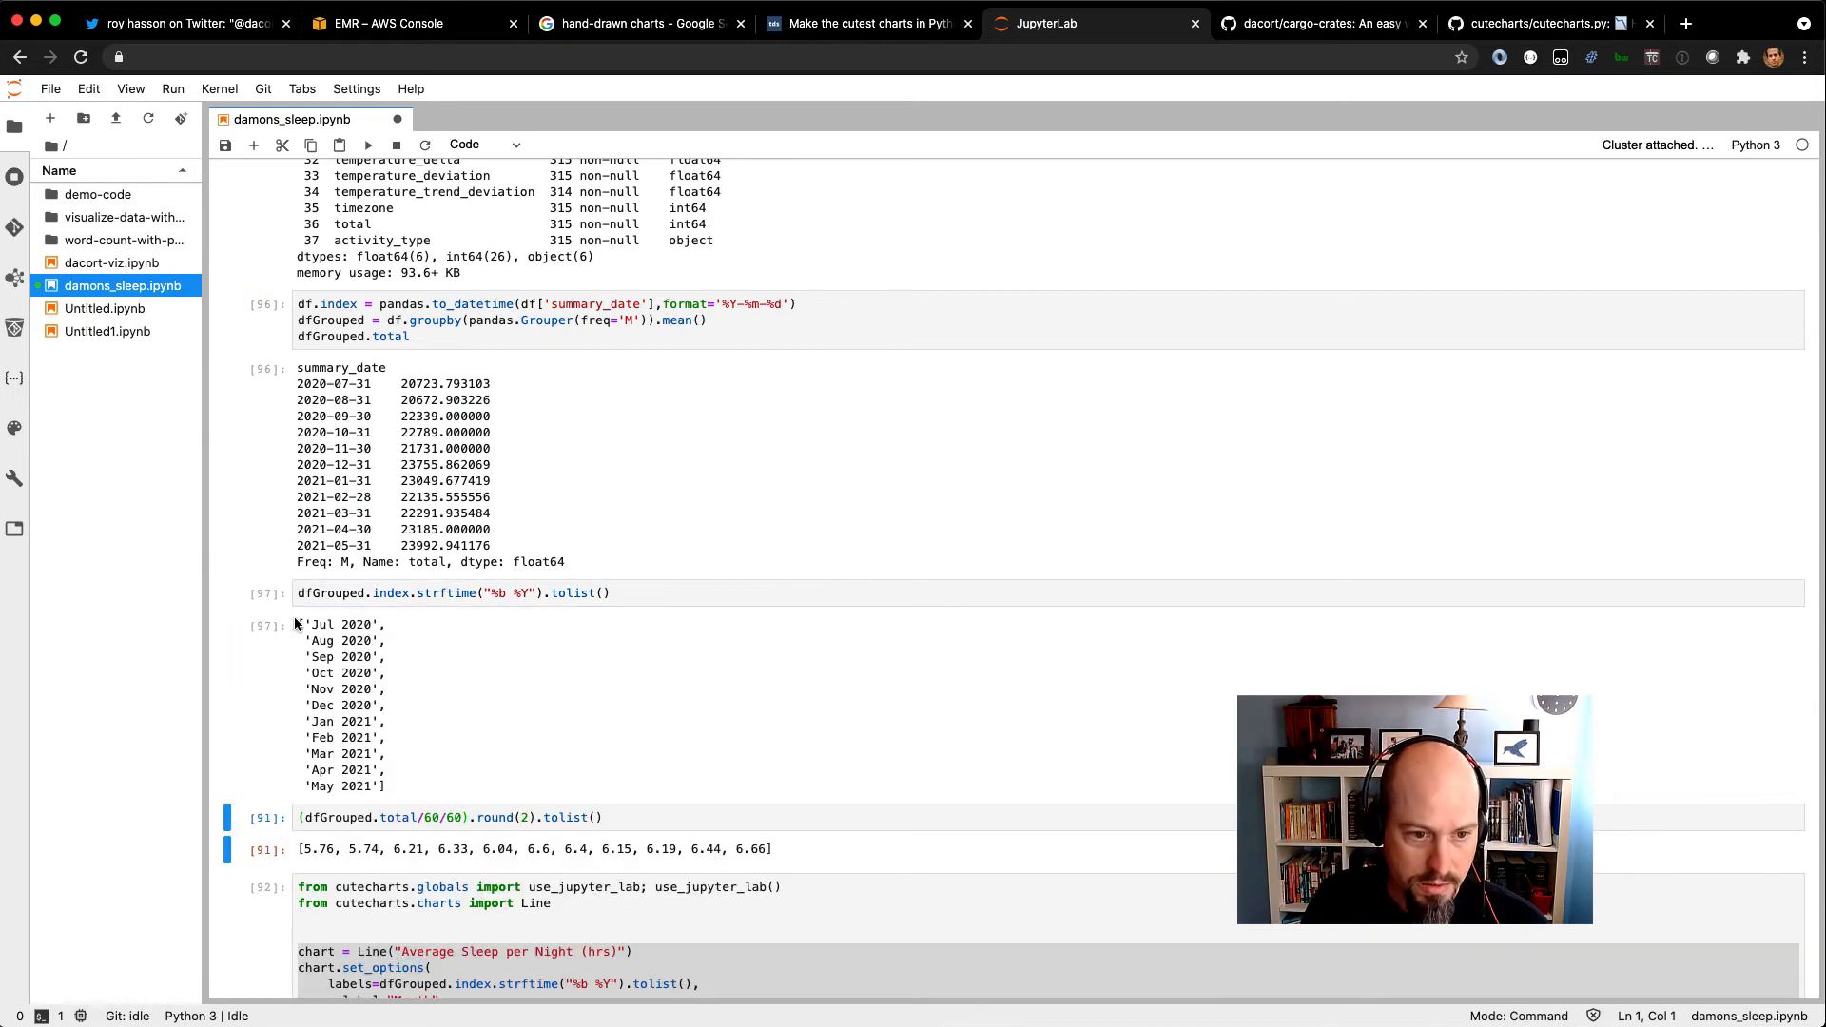
{"action": "left_click_drag", "start_coordinate": [309, 631], "coordinate": [403, 794]}
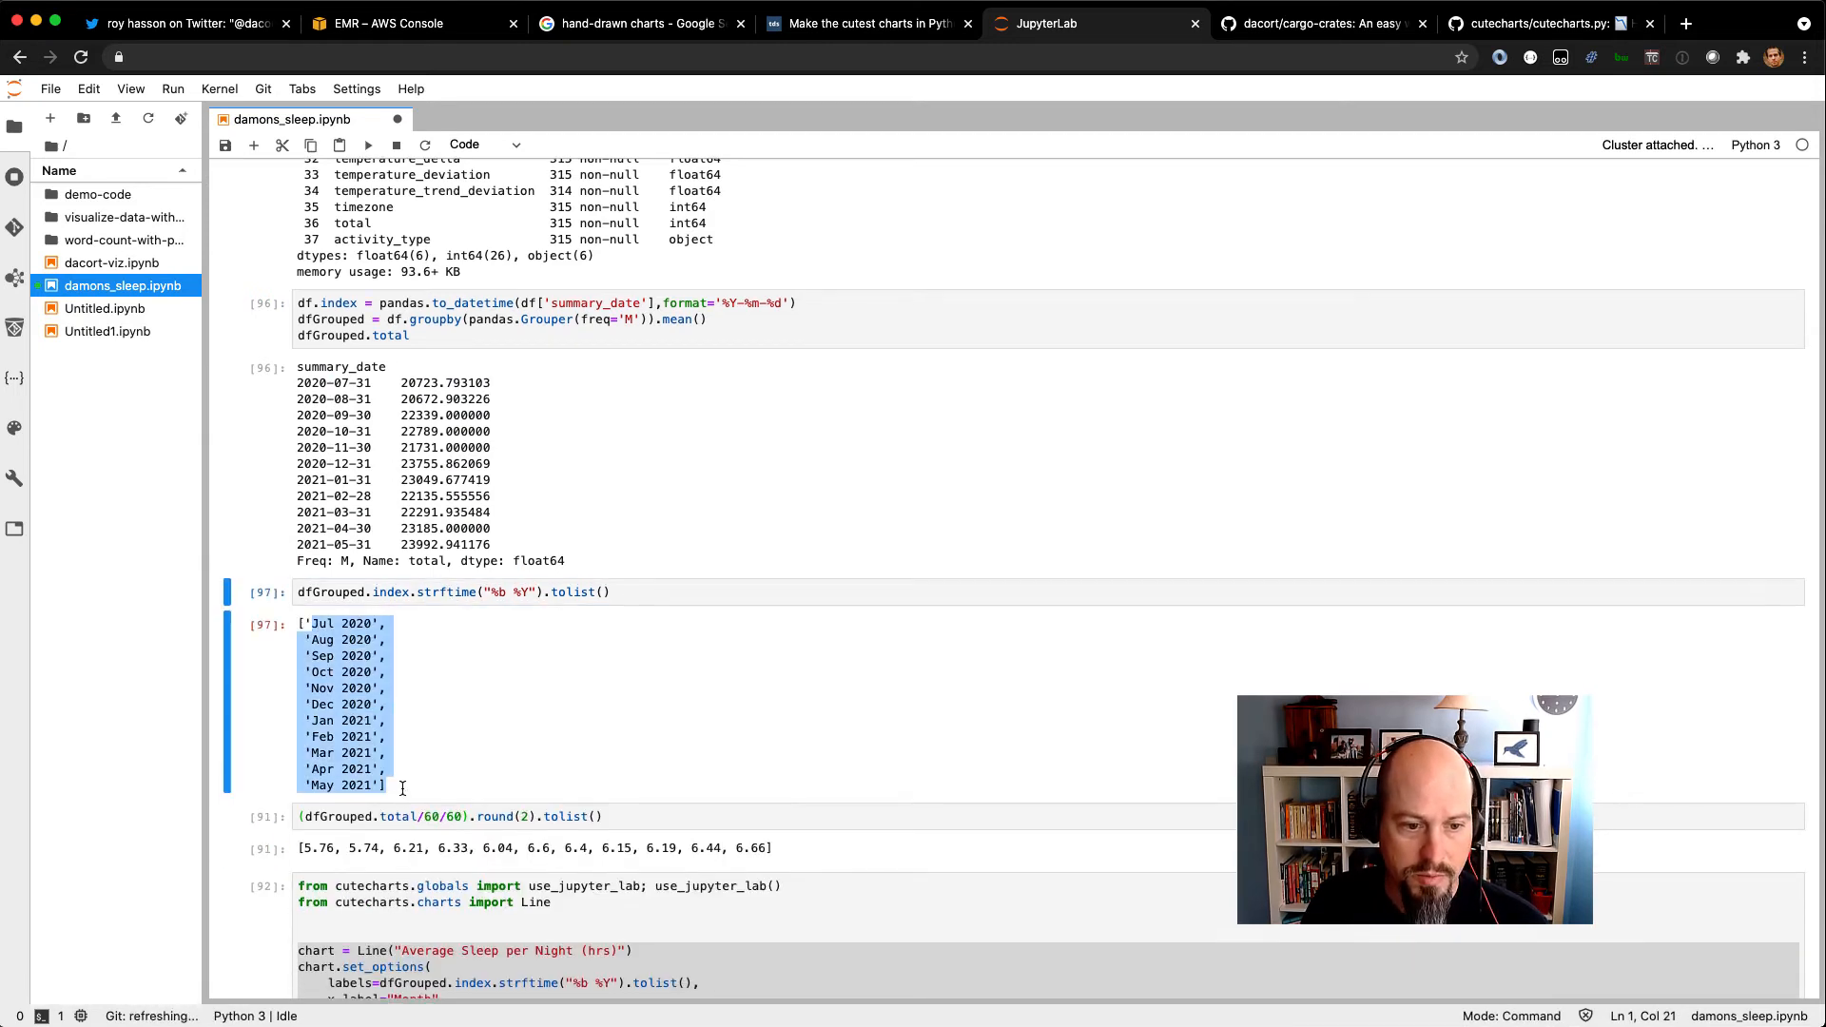
Rerun the cell that converts the monthly sleep totals to hours rounded to two decimals, and highlight the resulting list.
{"action": "scroll", "coordinate": [403, 794], "scroll_direction": "down", "scroll_amount": 4}
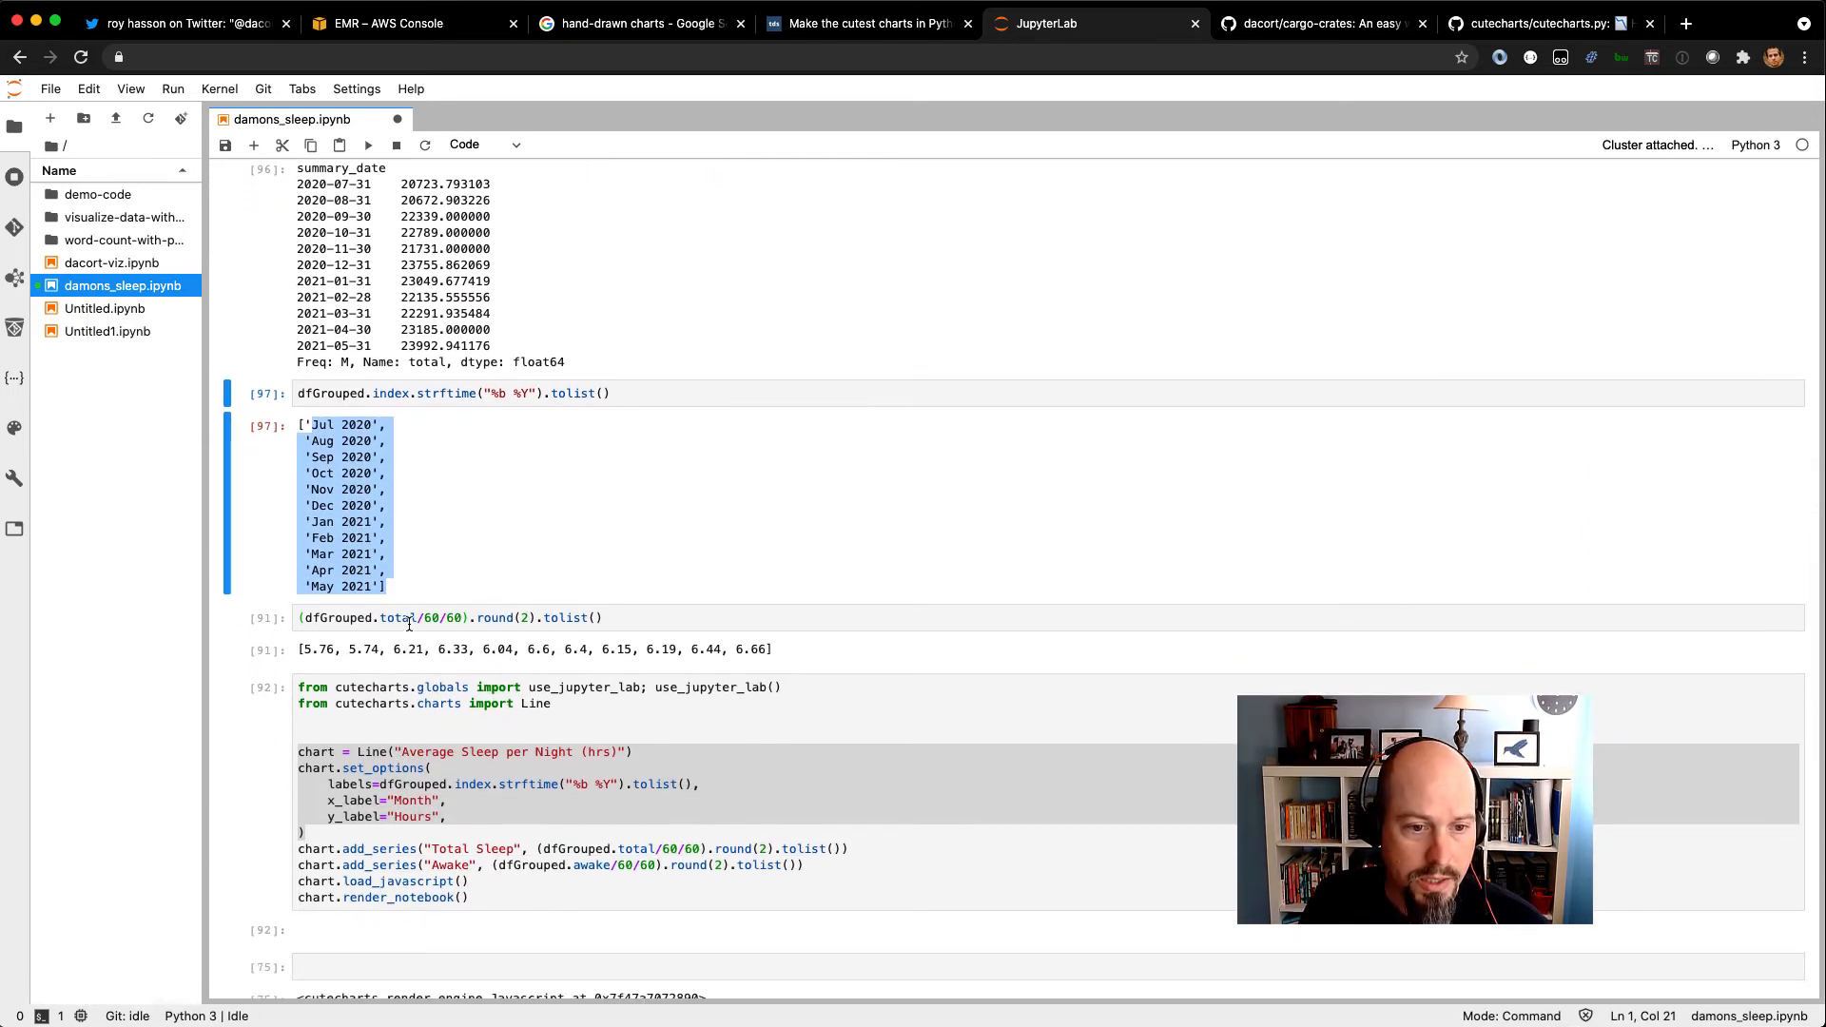
{"action": "left_click", "coordinate": [409, 625]}
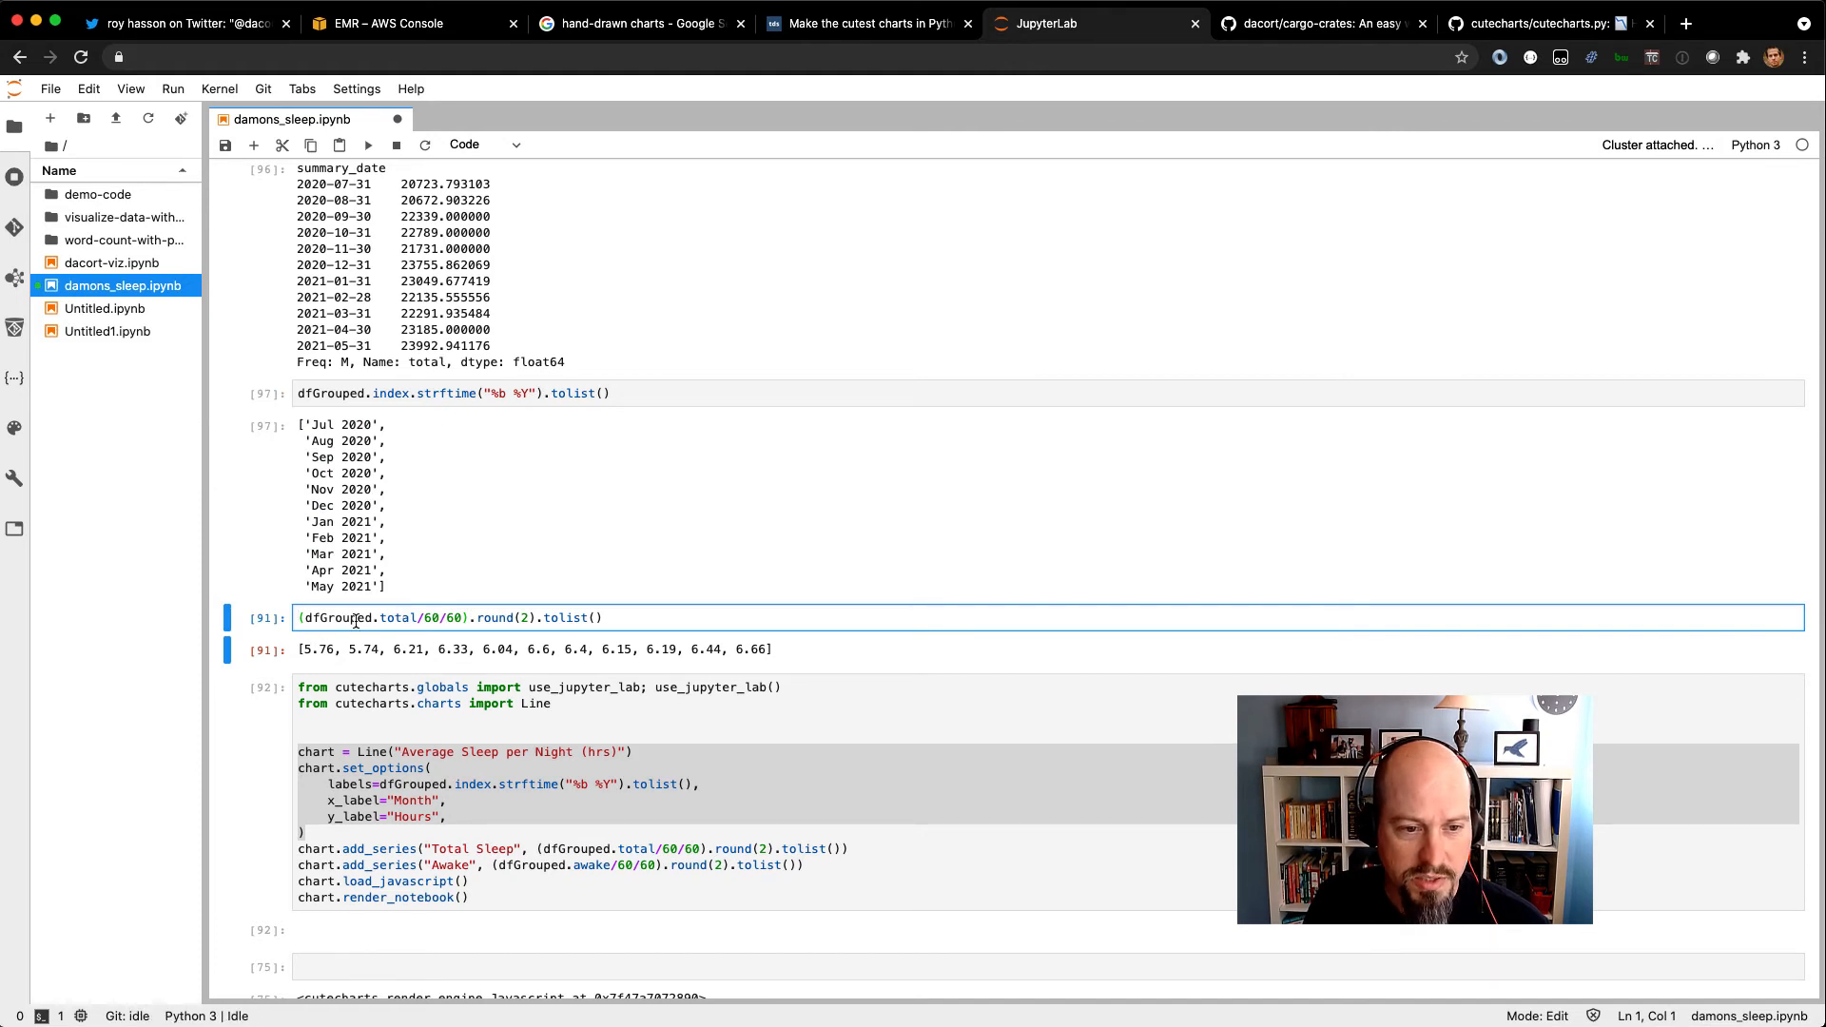
{"action": "key", "text": "shift+Return"}
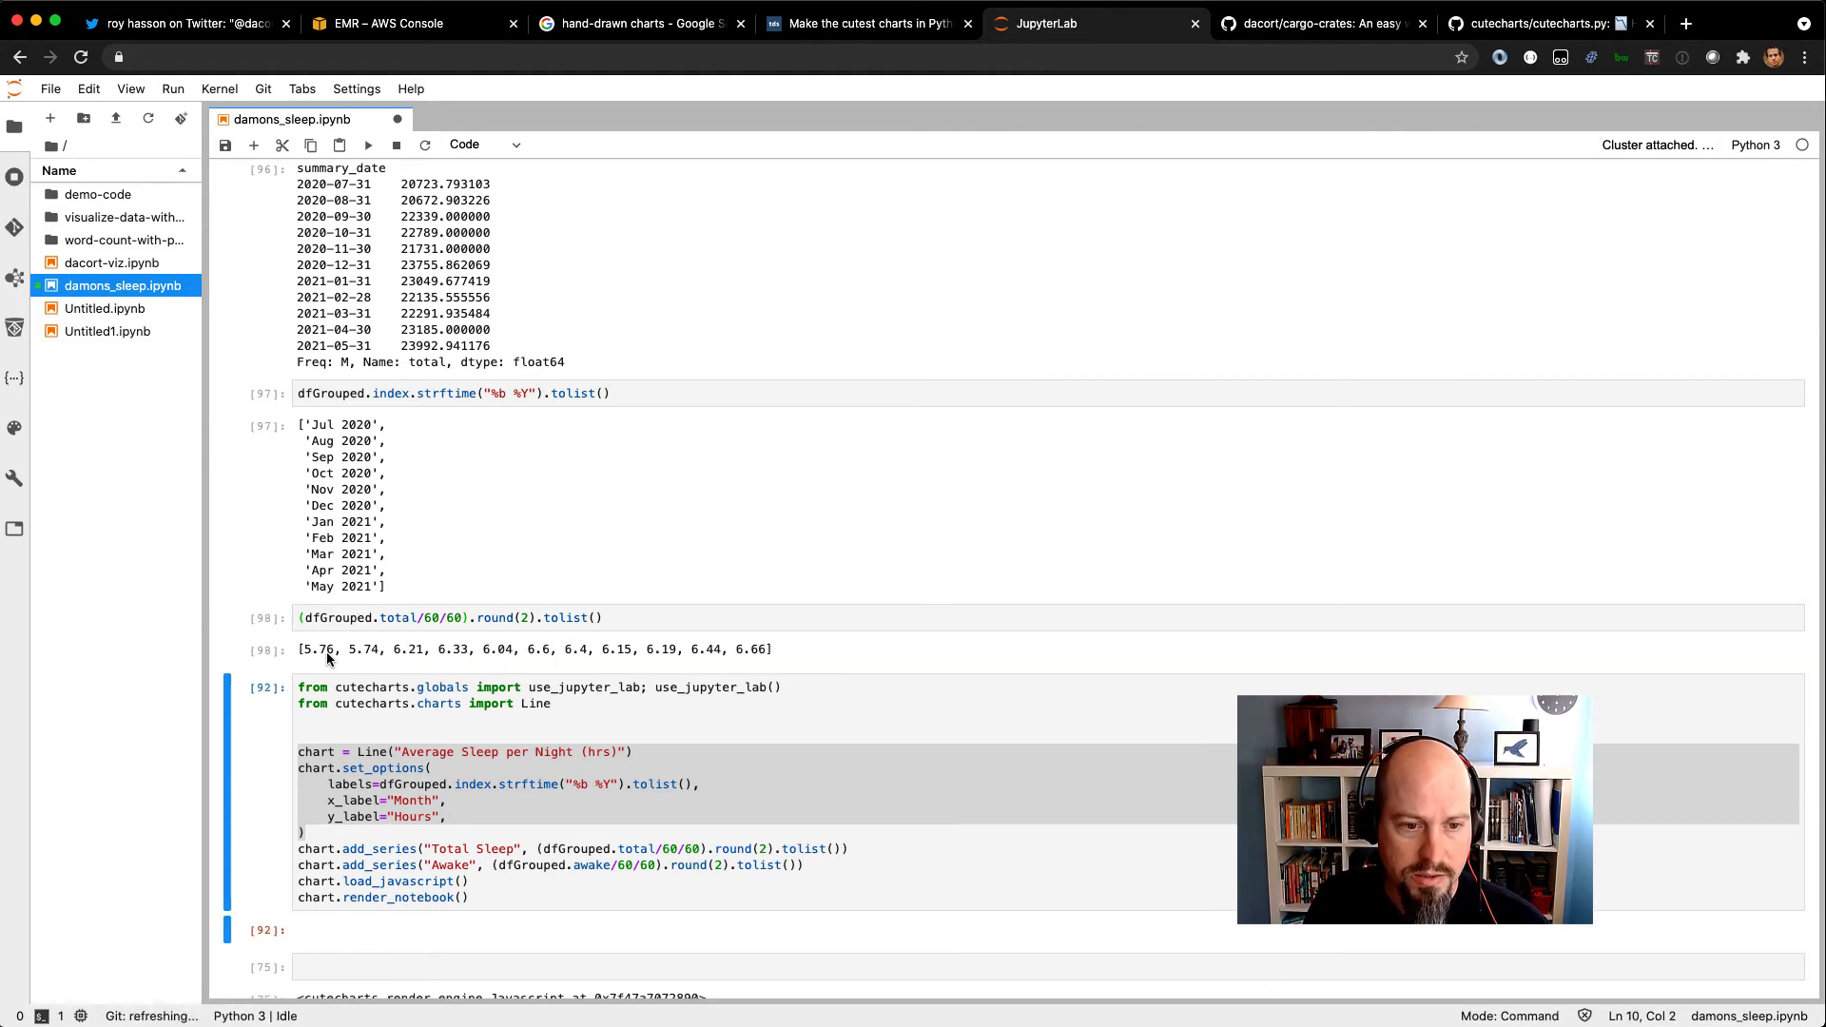
{"action": "left_click_drag", "start_coordinate": [303, 651], "coordinate": [770, 655]}
{"action": "scroll", "coordinate": [769, 651], "scroll_direction": "down", "scroll_amount": 5}
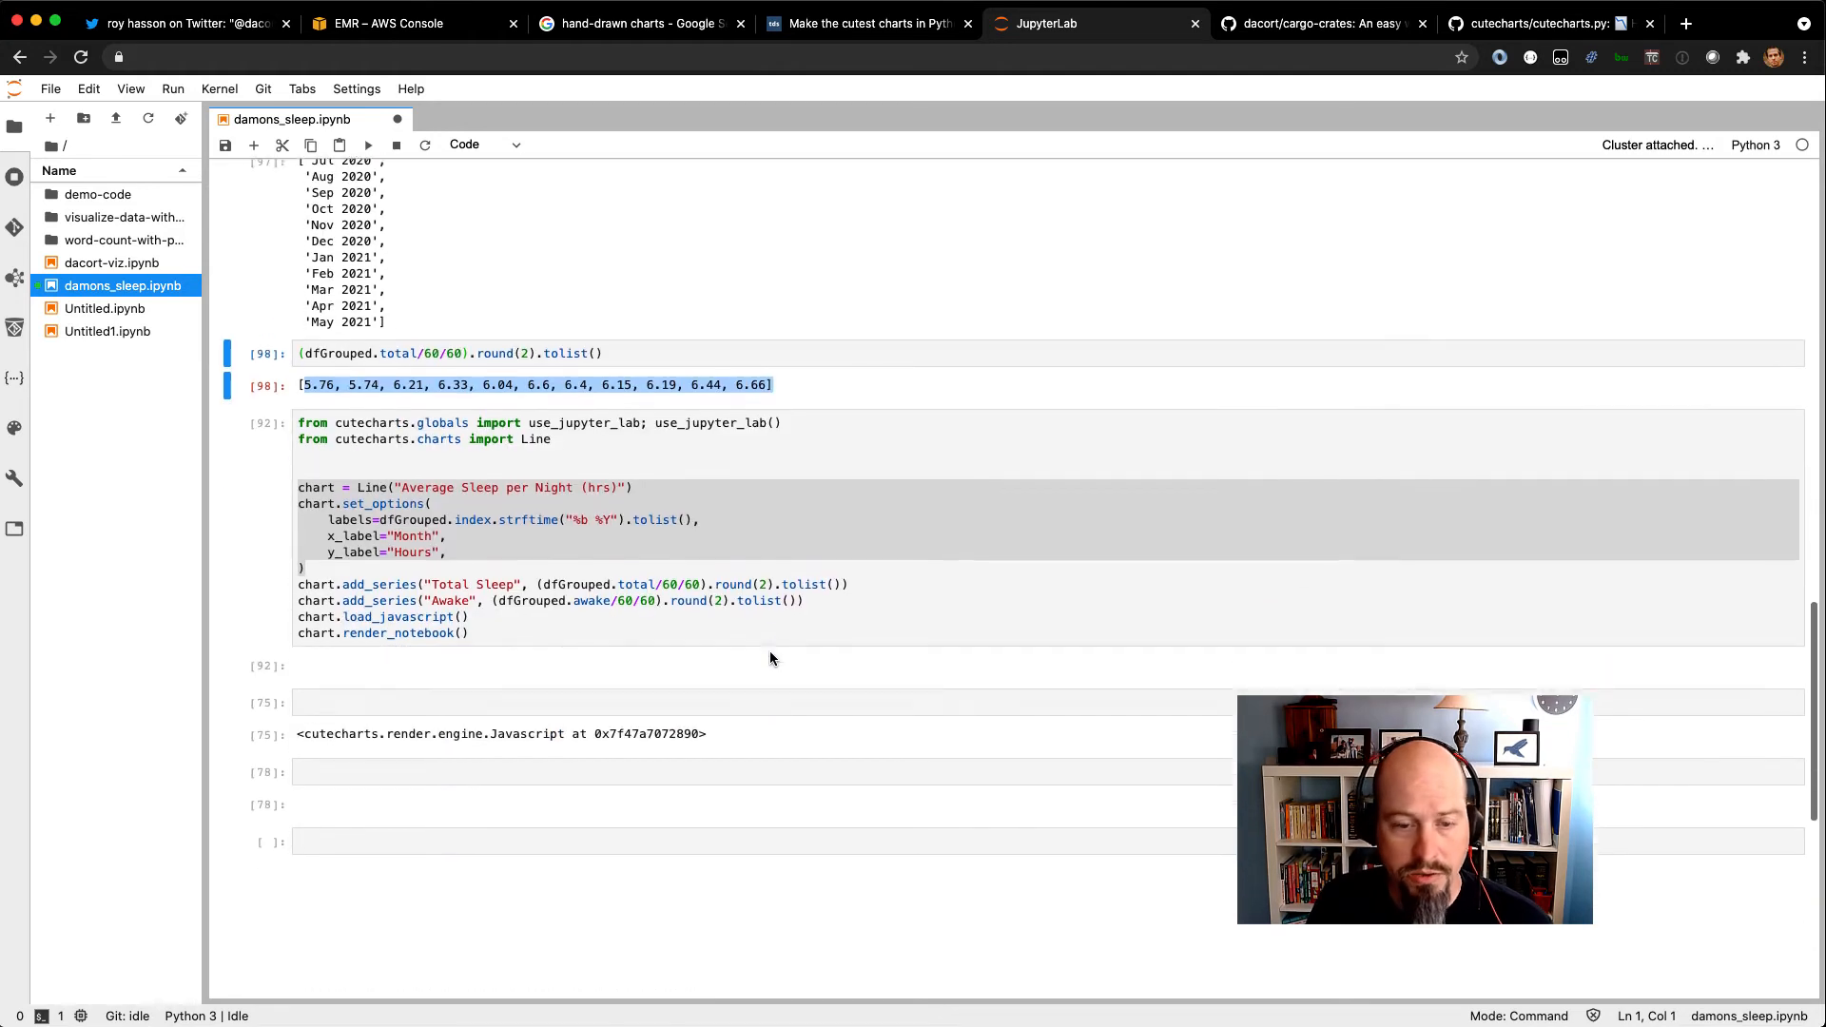
Try to render the "Average Sleep per Night (hrs)" line chart by rerunning the single cutecharts cell.
{"action": "left_click", "coordinate": [439, 386]}
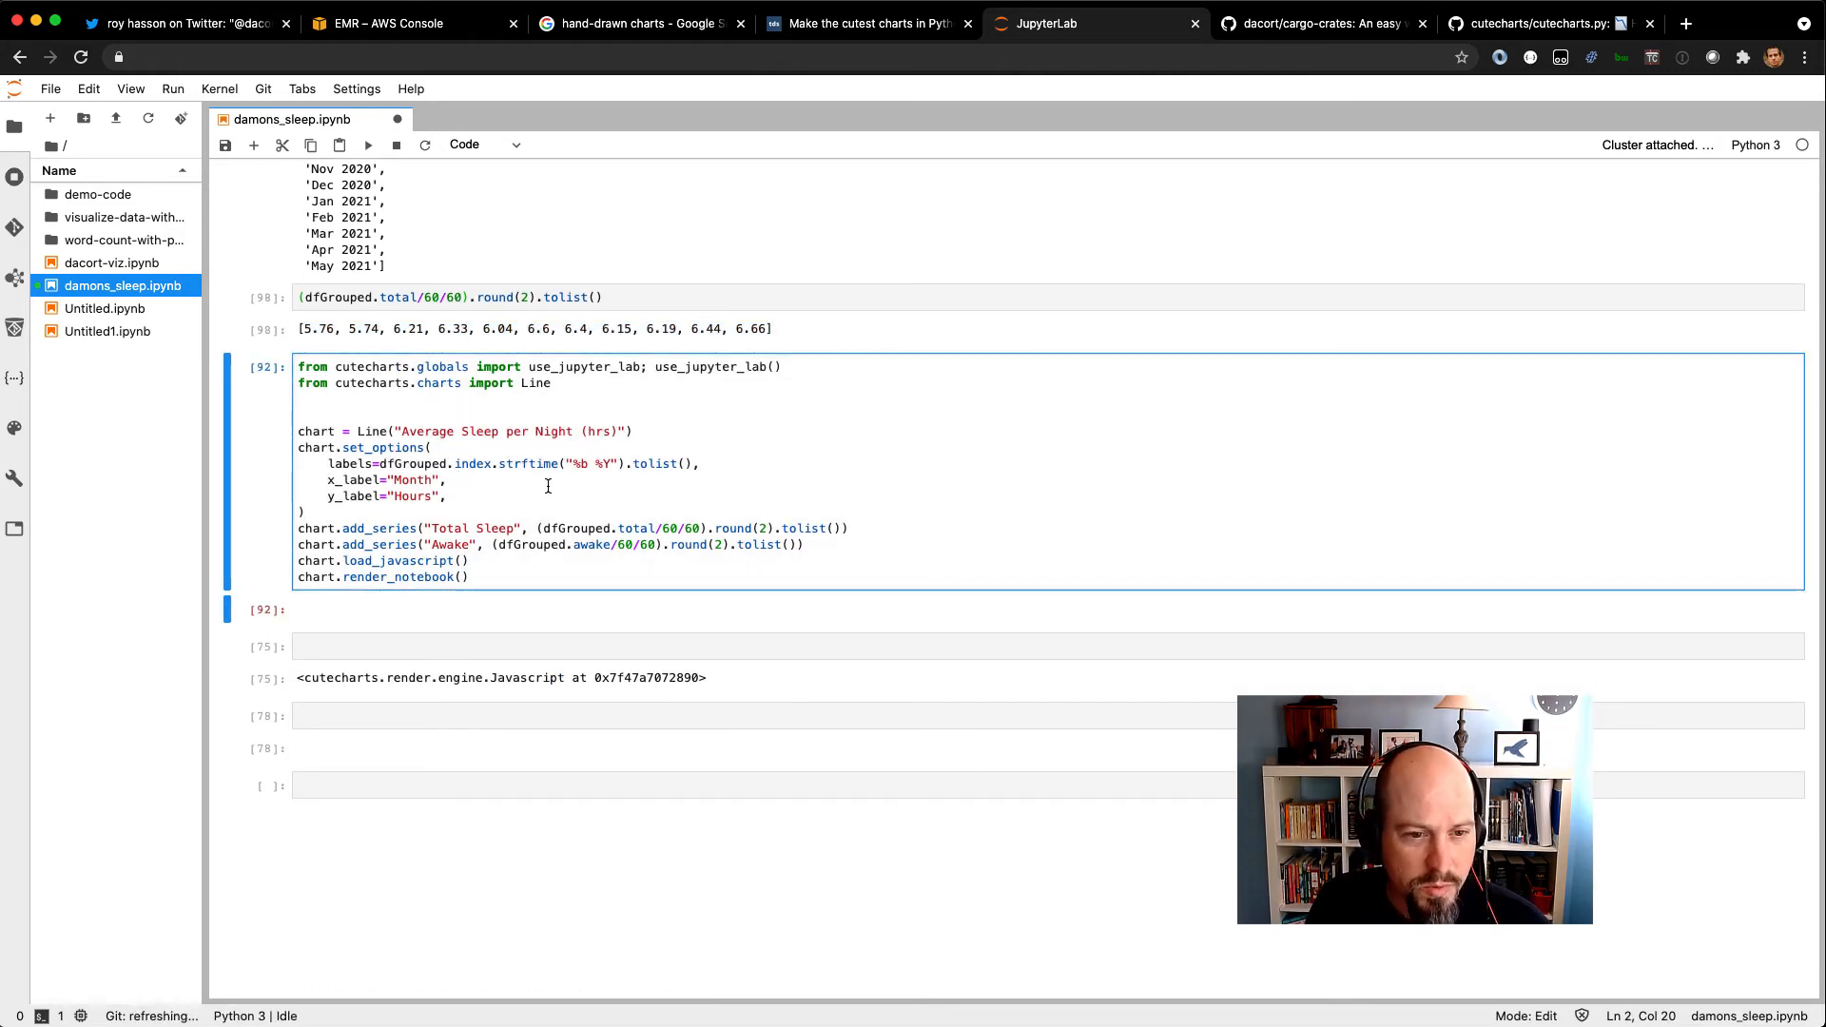
{"action": "left_click", "coordinate": [485, 560]}
{"action": "key", "text": "super+shift+Up"}
{"action": "left_click", "coordinate": [486, 560]}
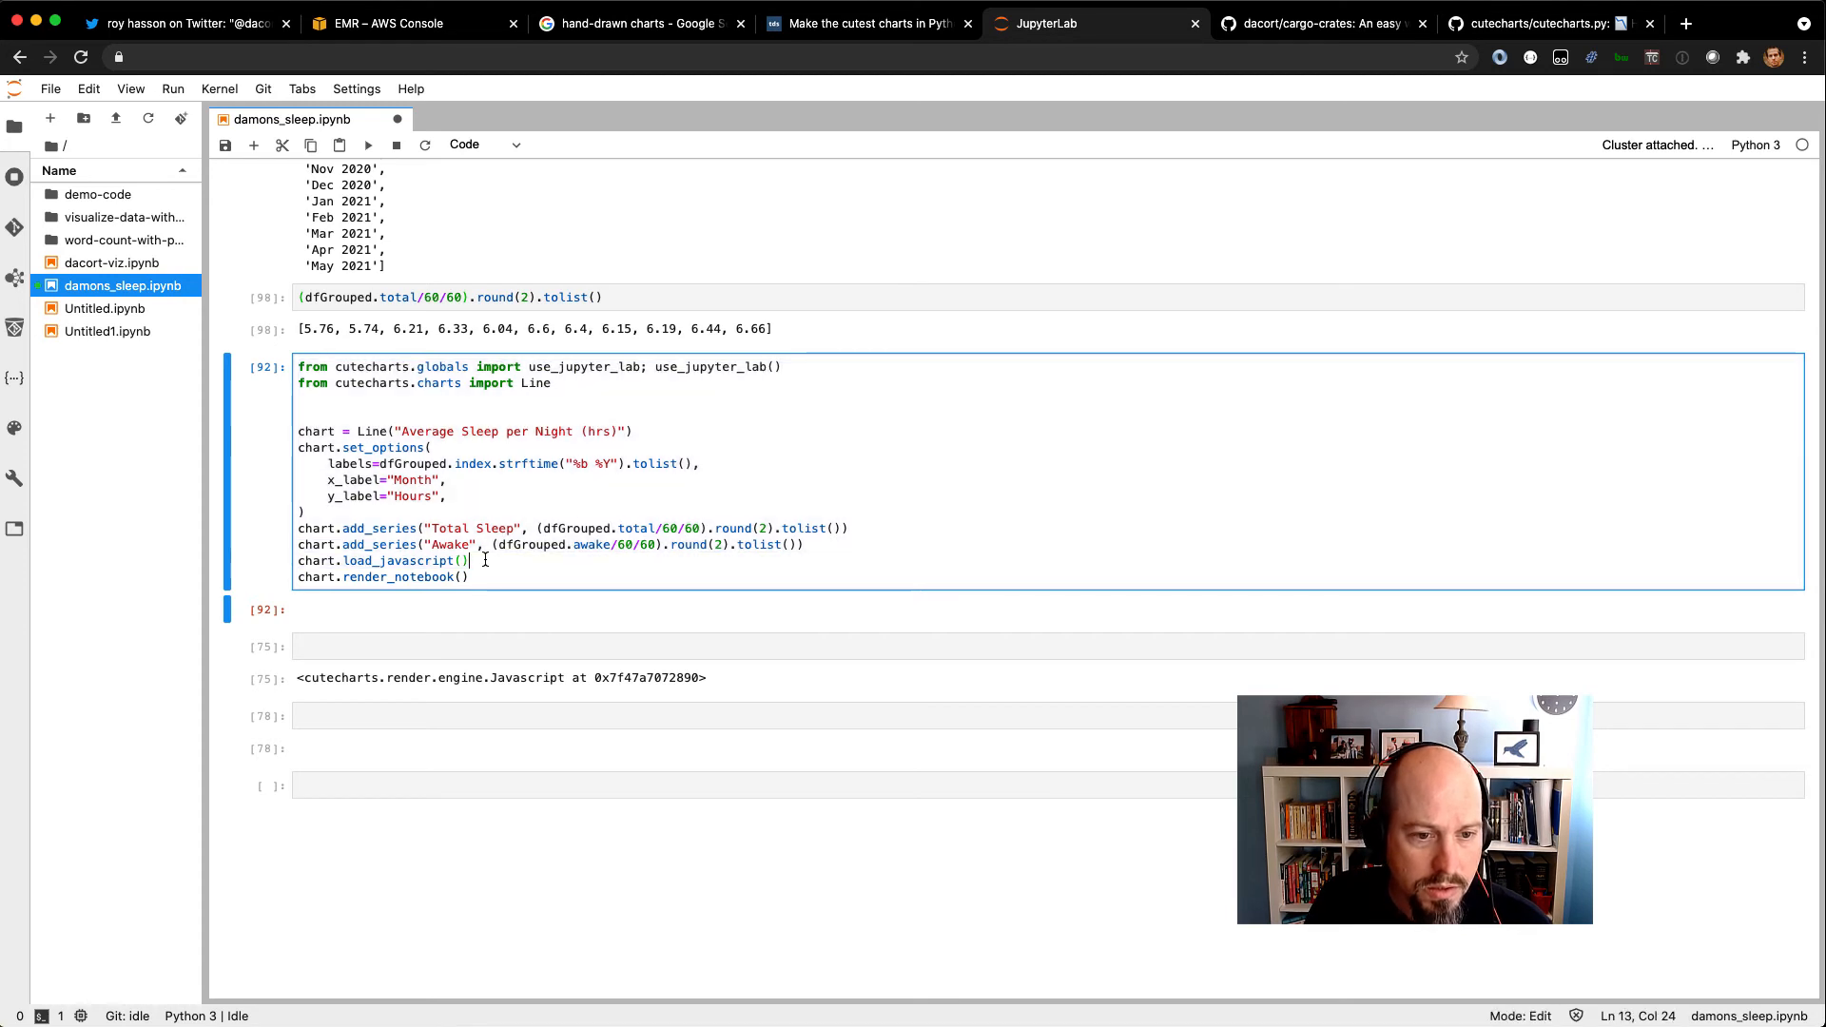
{"action": "left_click", "coordinate": [368, 146]}
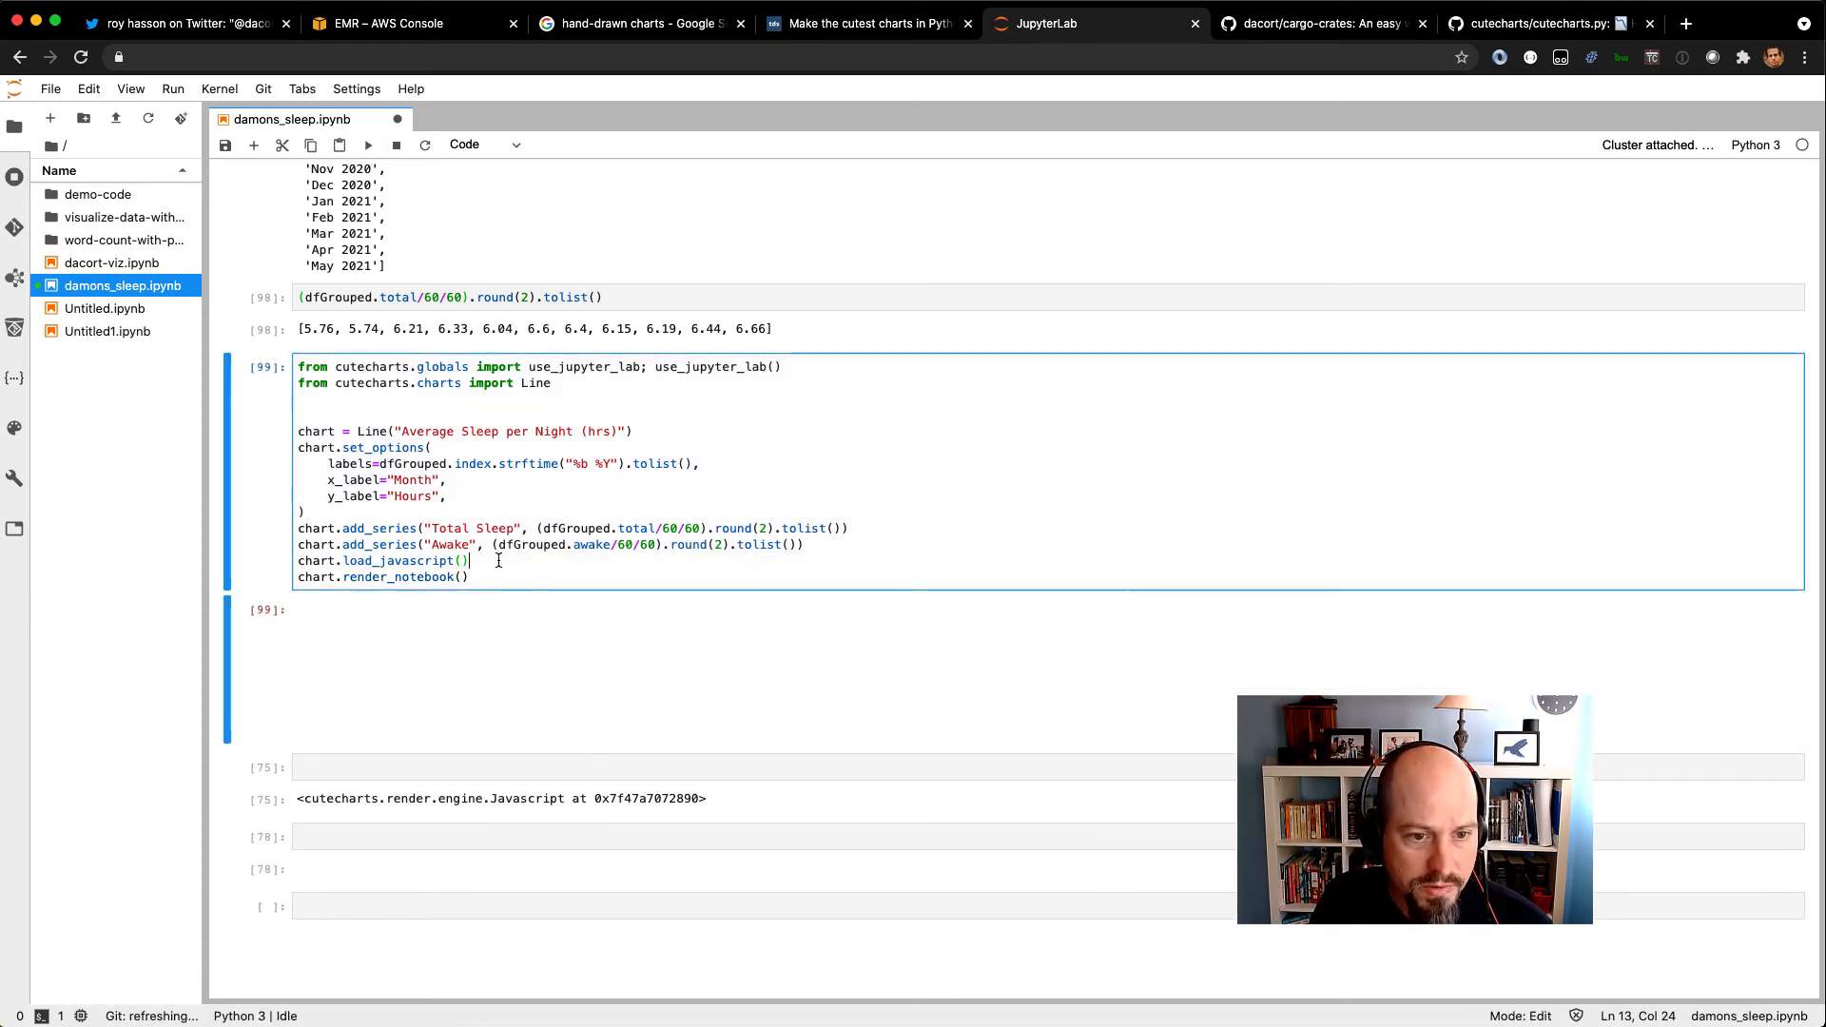
Move chart.load_javascript() and chart.render_notebook() out of the cutecharts cell into the two separate cells below it.
{"action": "left_click_drag", "start_coordinate": [469, 560], "coordinate": [297, 560]}
{"action": "key", "text": "ctrl+c"}
{"action": "key", "text": "BackSpace"}
{"action": "left_click", "coordinate": [441, 767]}
{"action": "key", "text": "ctrl+v"}
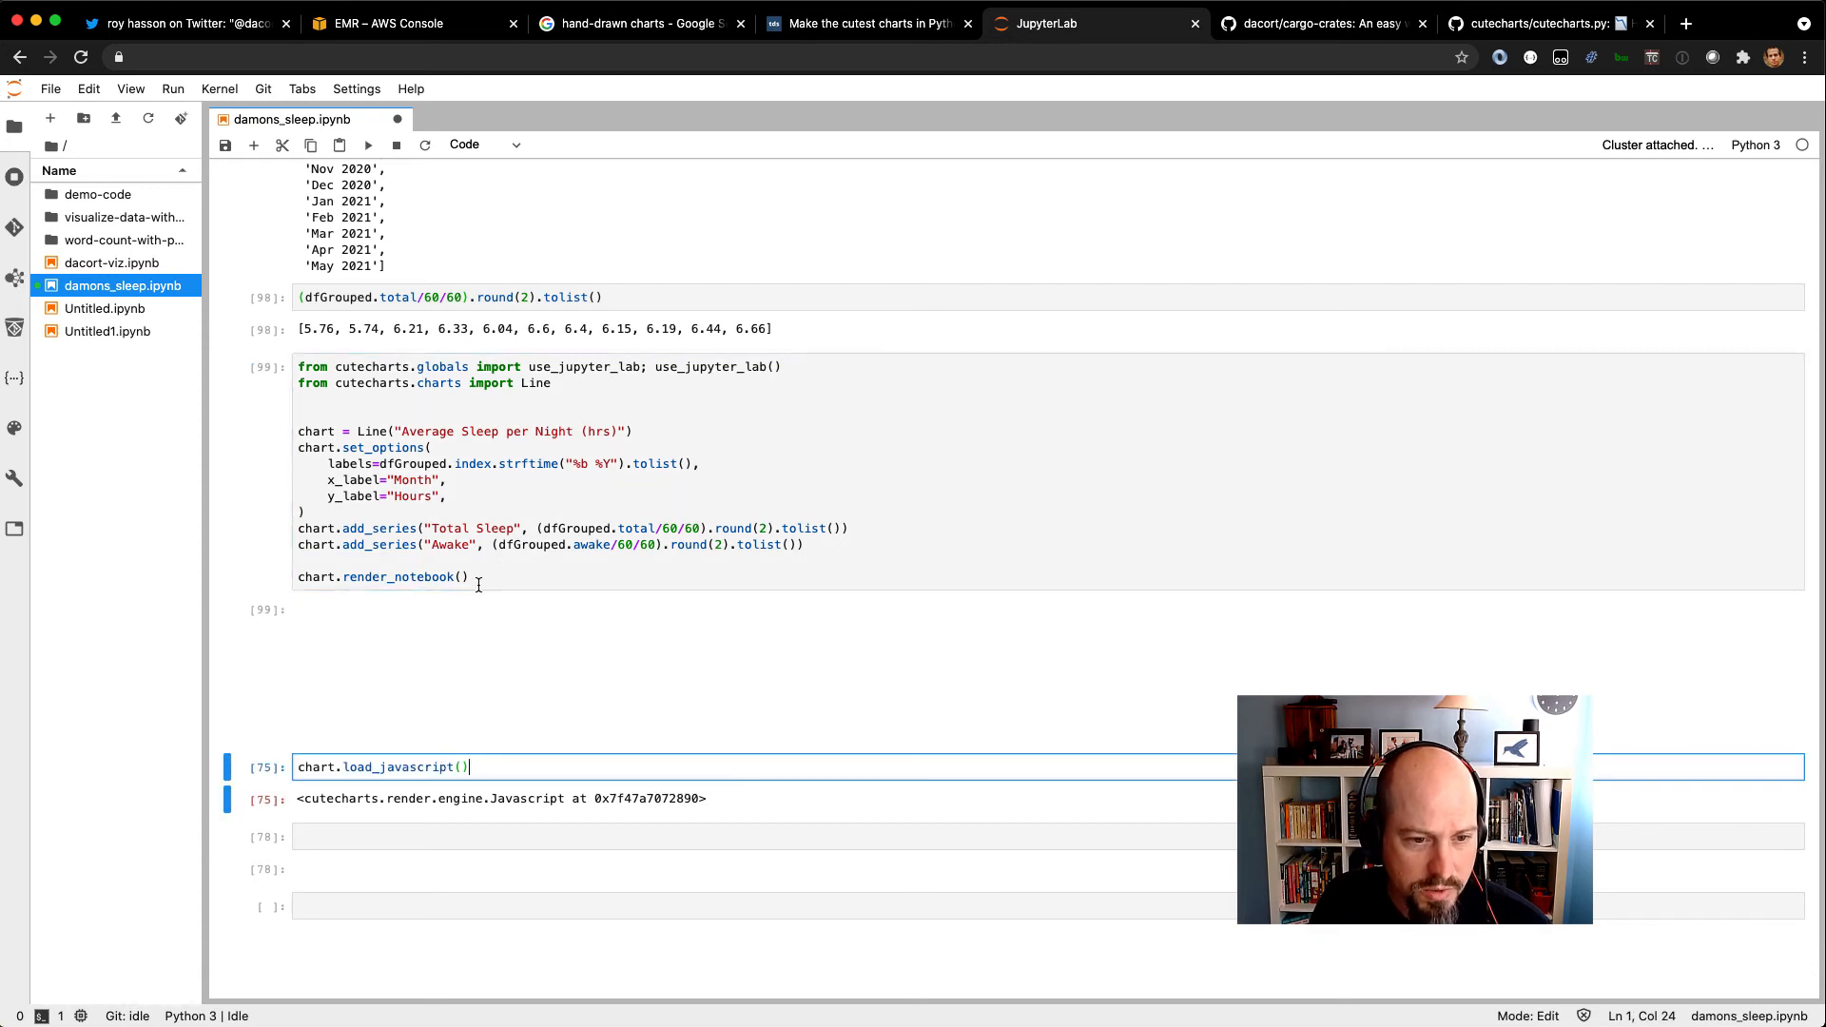
{"action": "left_click", "coordinate": [475, 577]}
{"action": "left_click_drag", "start_coordinate": [470, 577], "coordinate": [298, 578]}
{"action": "key", "text": "ctrl+x"}
{"action": "left_click", "coordinate": [437, 837]}
{"action": "key", "text": "ctrl+v"}
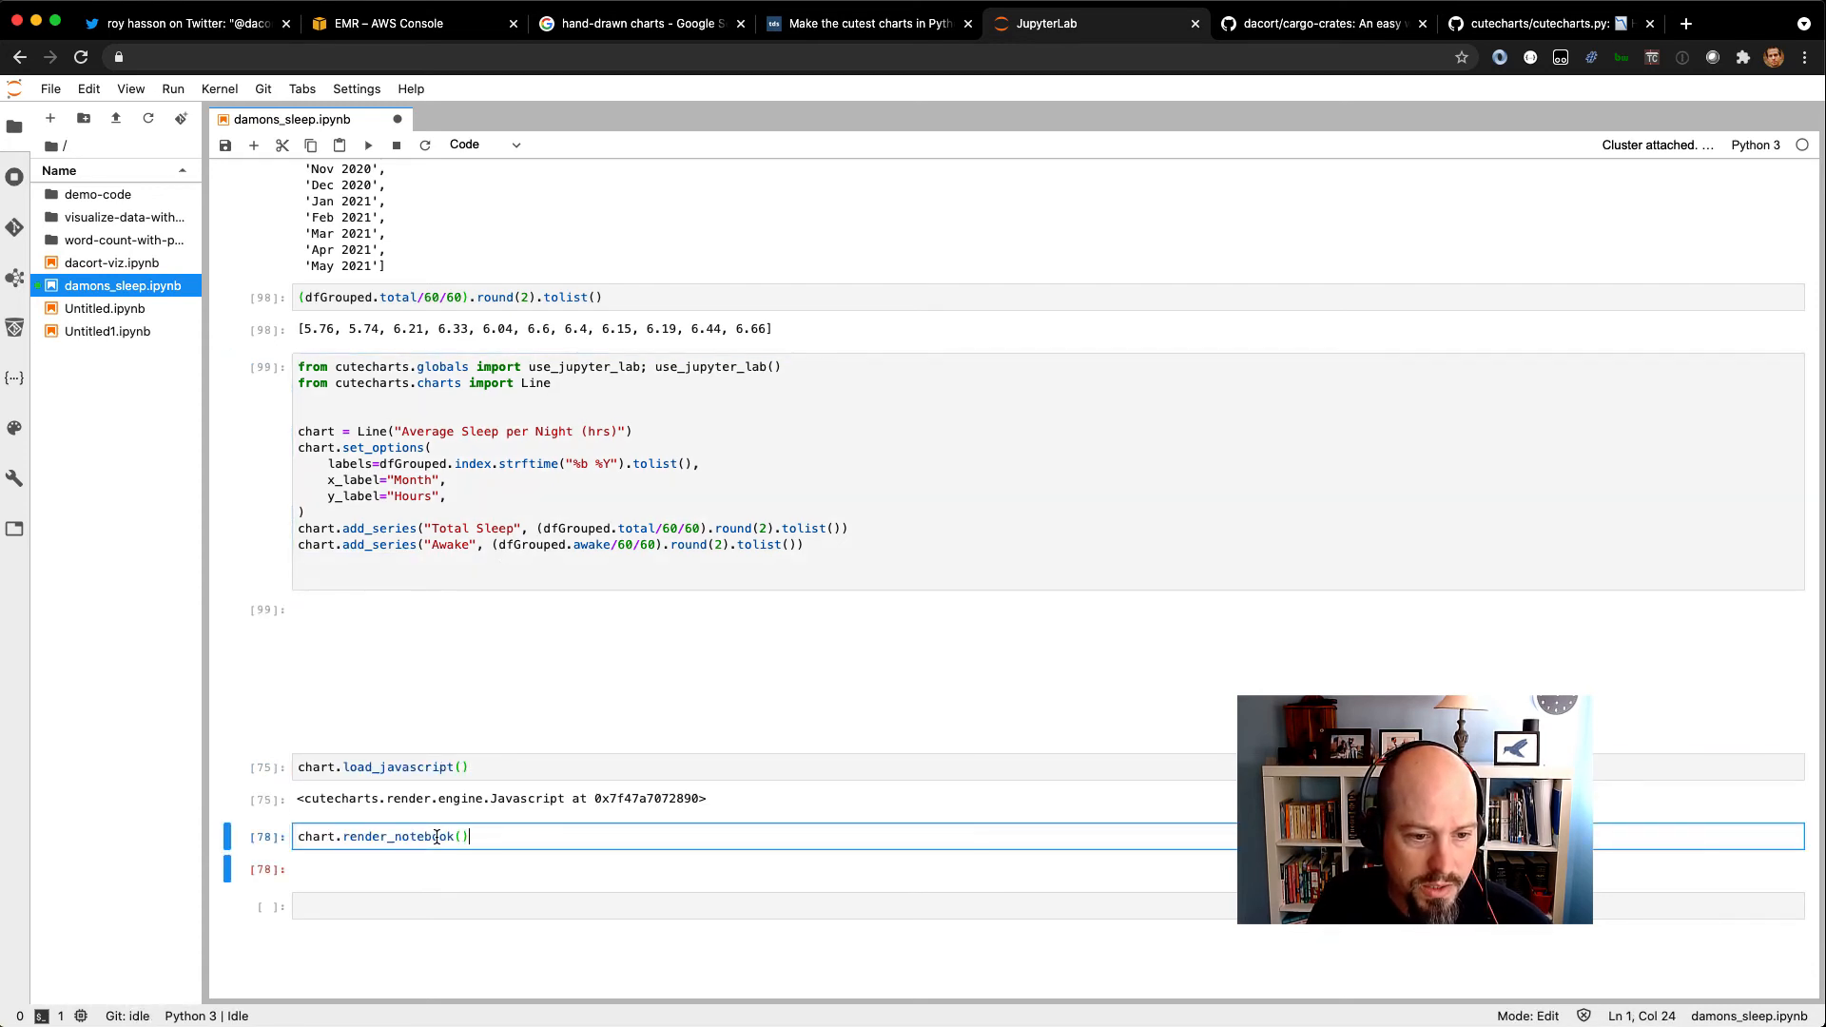
Rerun the shortened cutecharts cell and highlight its code defining the line chart and its series.
{"action": "left_click", "coordinate": [411, 491]}
{"action": "key", "text": "shift+Return"}
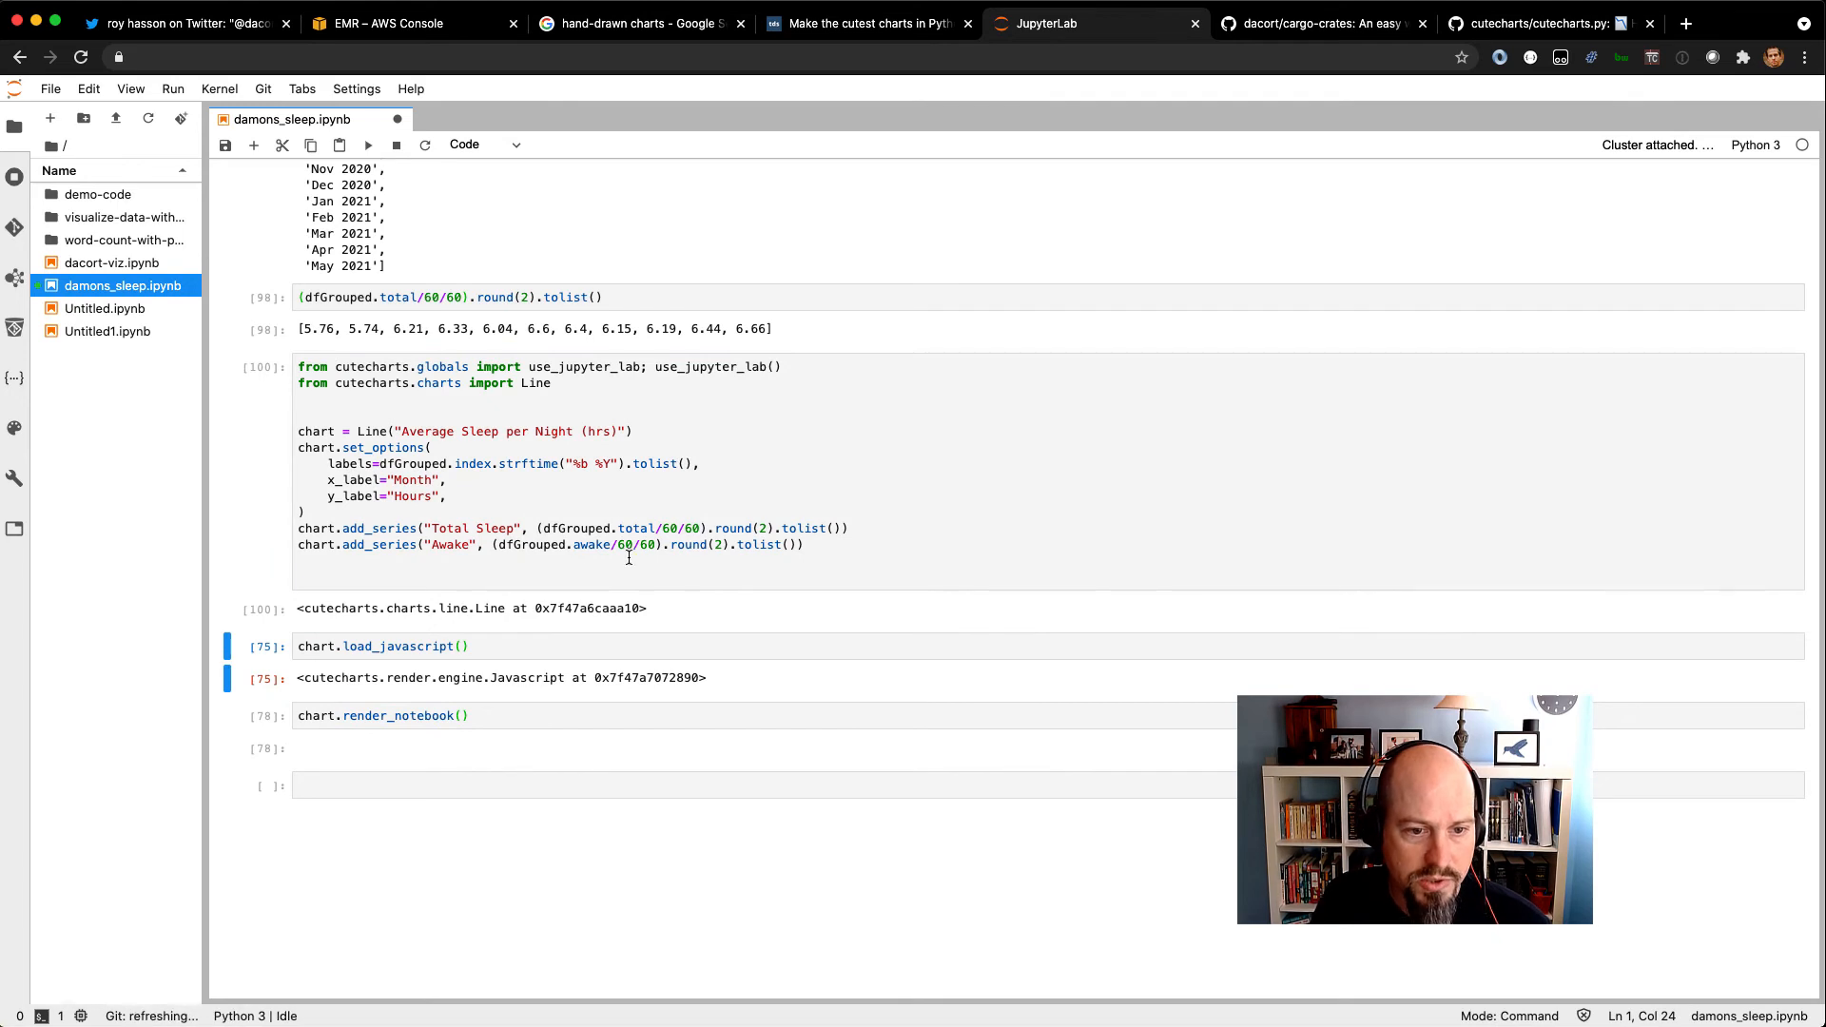
{"action": "left_click_drag", "start_coordinate": [380, 416], "coordinate": [430, 560]}
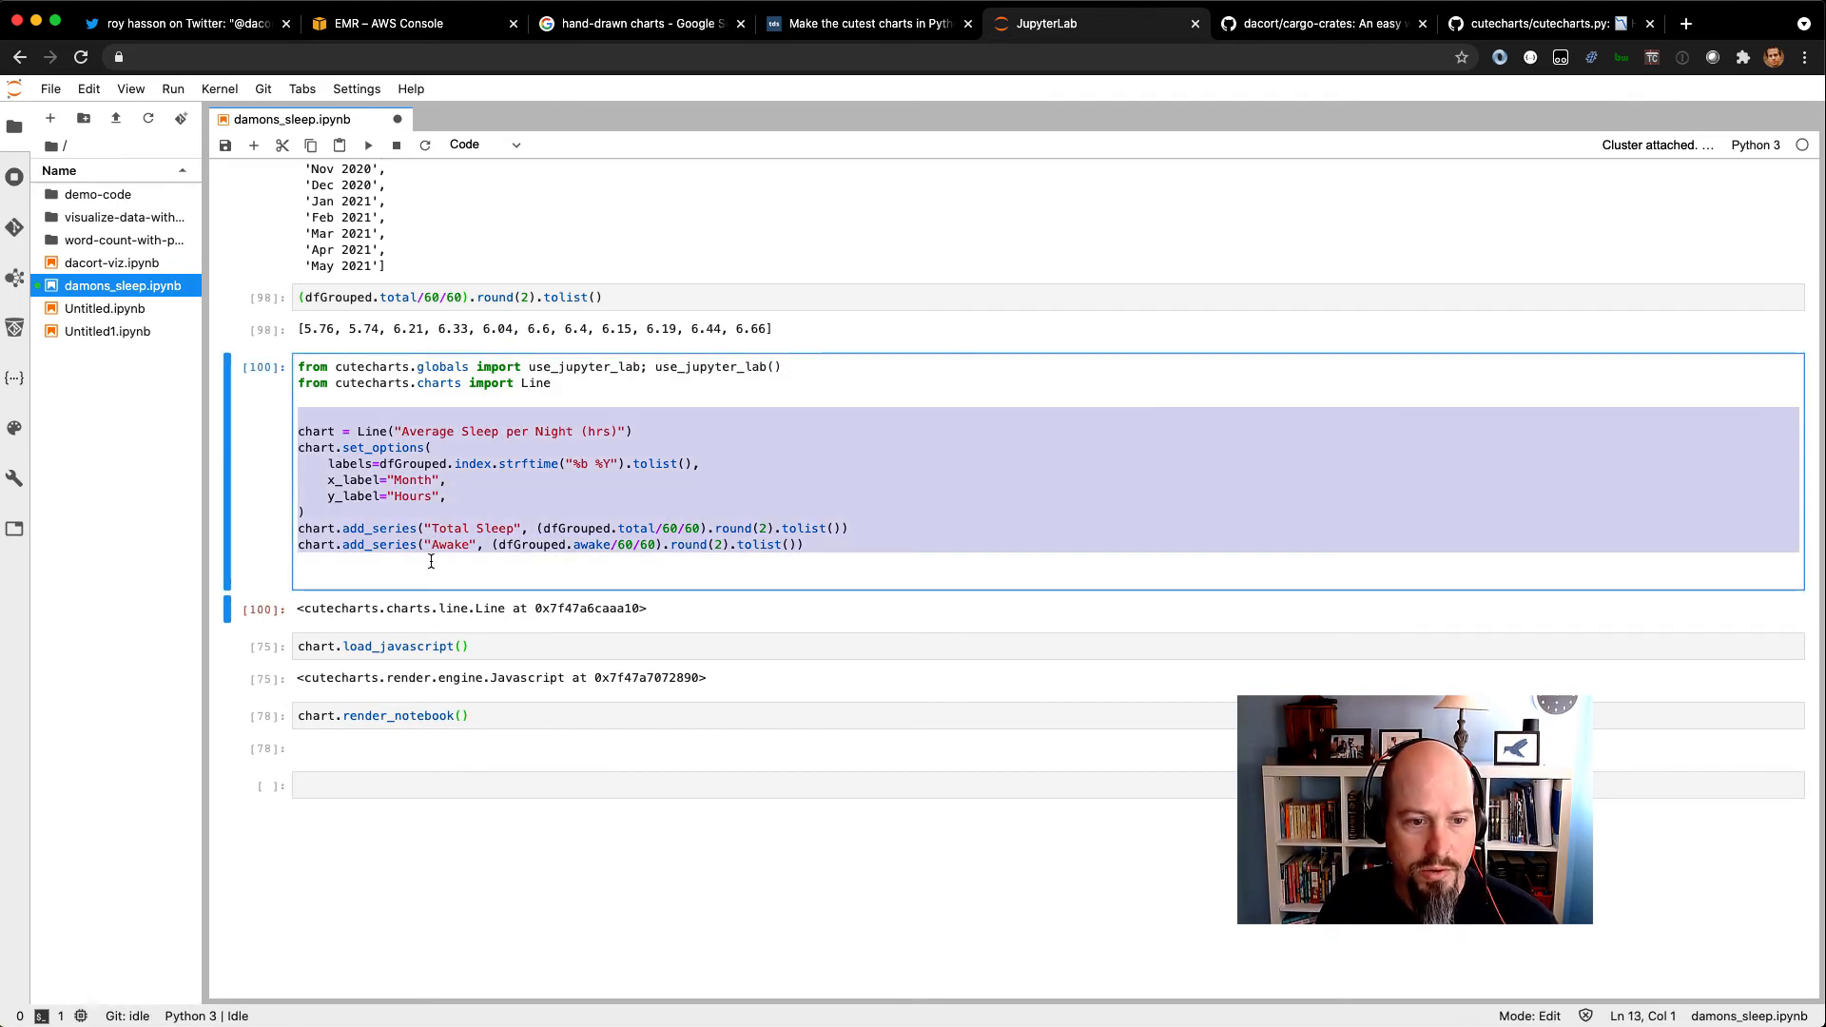
Run the chart.load_javascript() cell and the chart.render_notebook() cell to display the hand-drawn sleep chart.
{"action": "left_click", "coordinate": [416, 647]}
{"action": "key", "text": "shift+Return"}
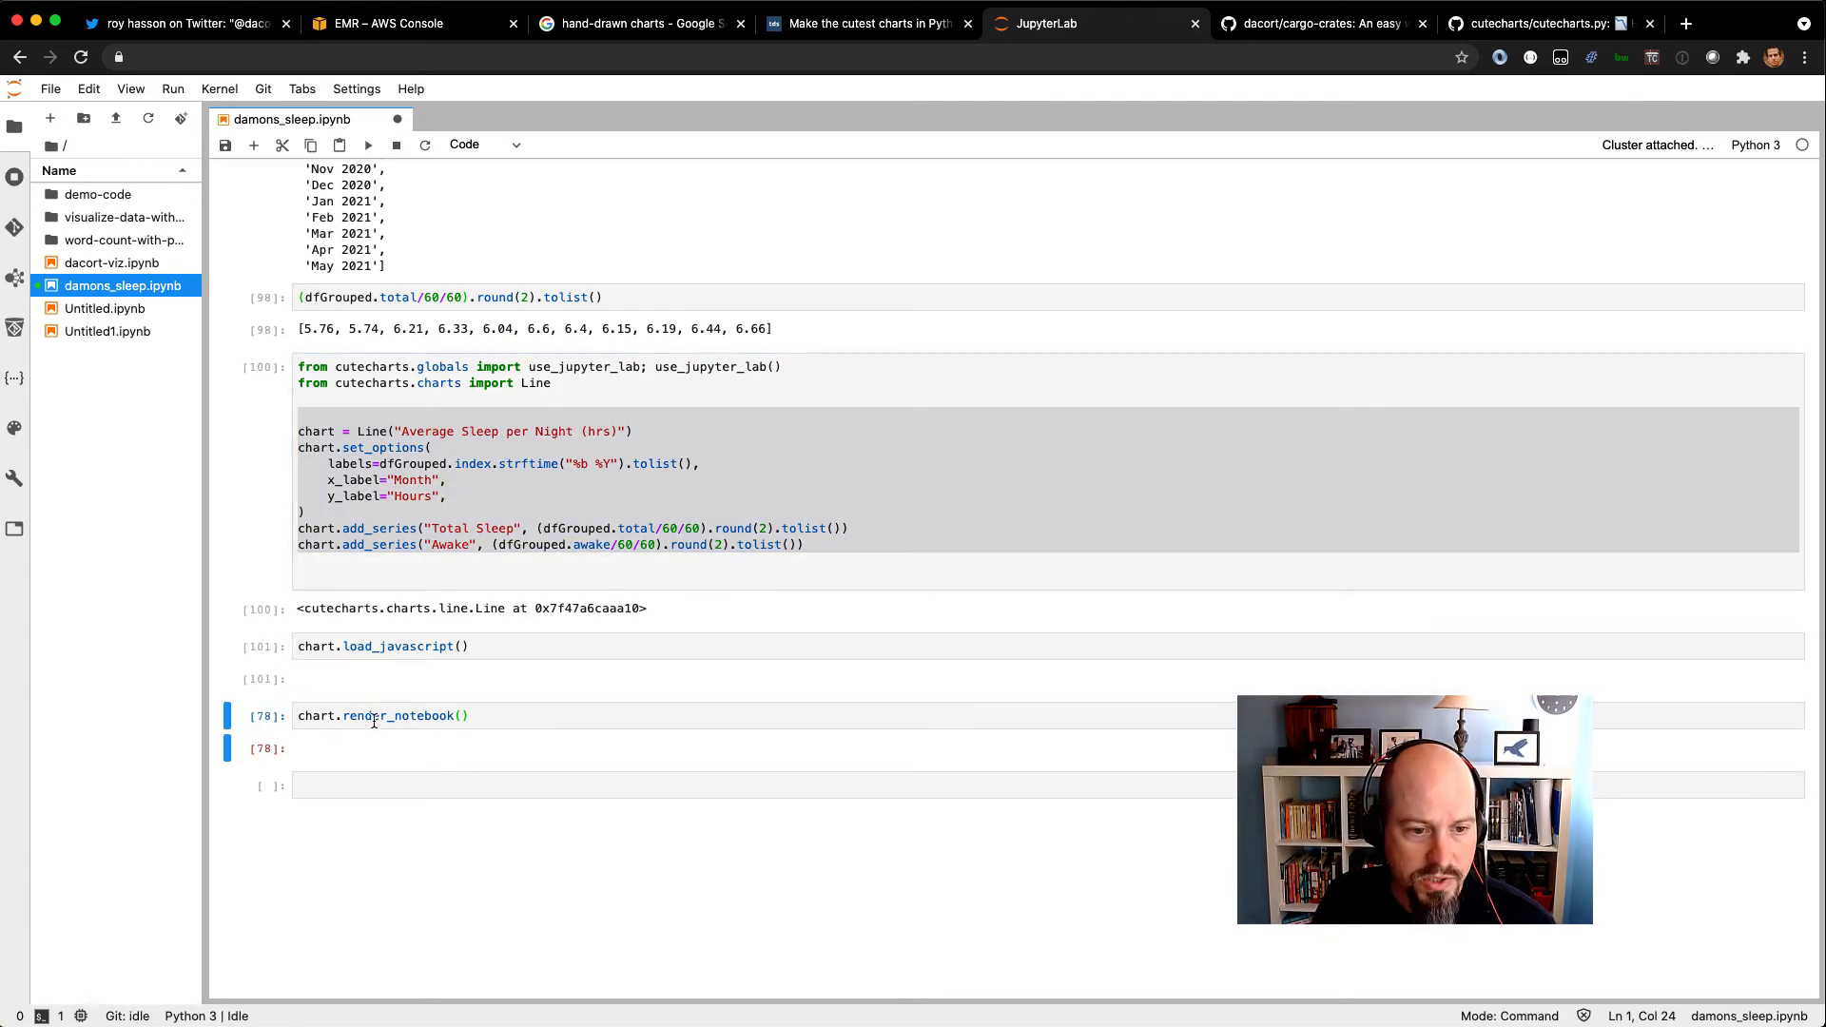
{"action": "left_click", "coordinate": [374, 723]}
{"action": "key", "text": "shift+Return"}
{"action": "scroll", "coordinate": [514, 733], "scroll_direction": "down", "scroll_amount": 5}
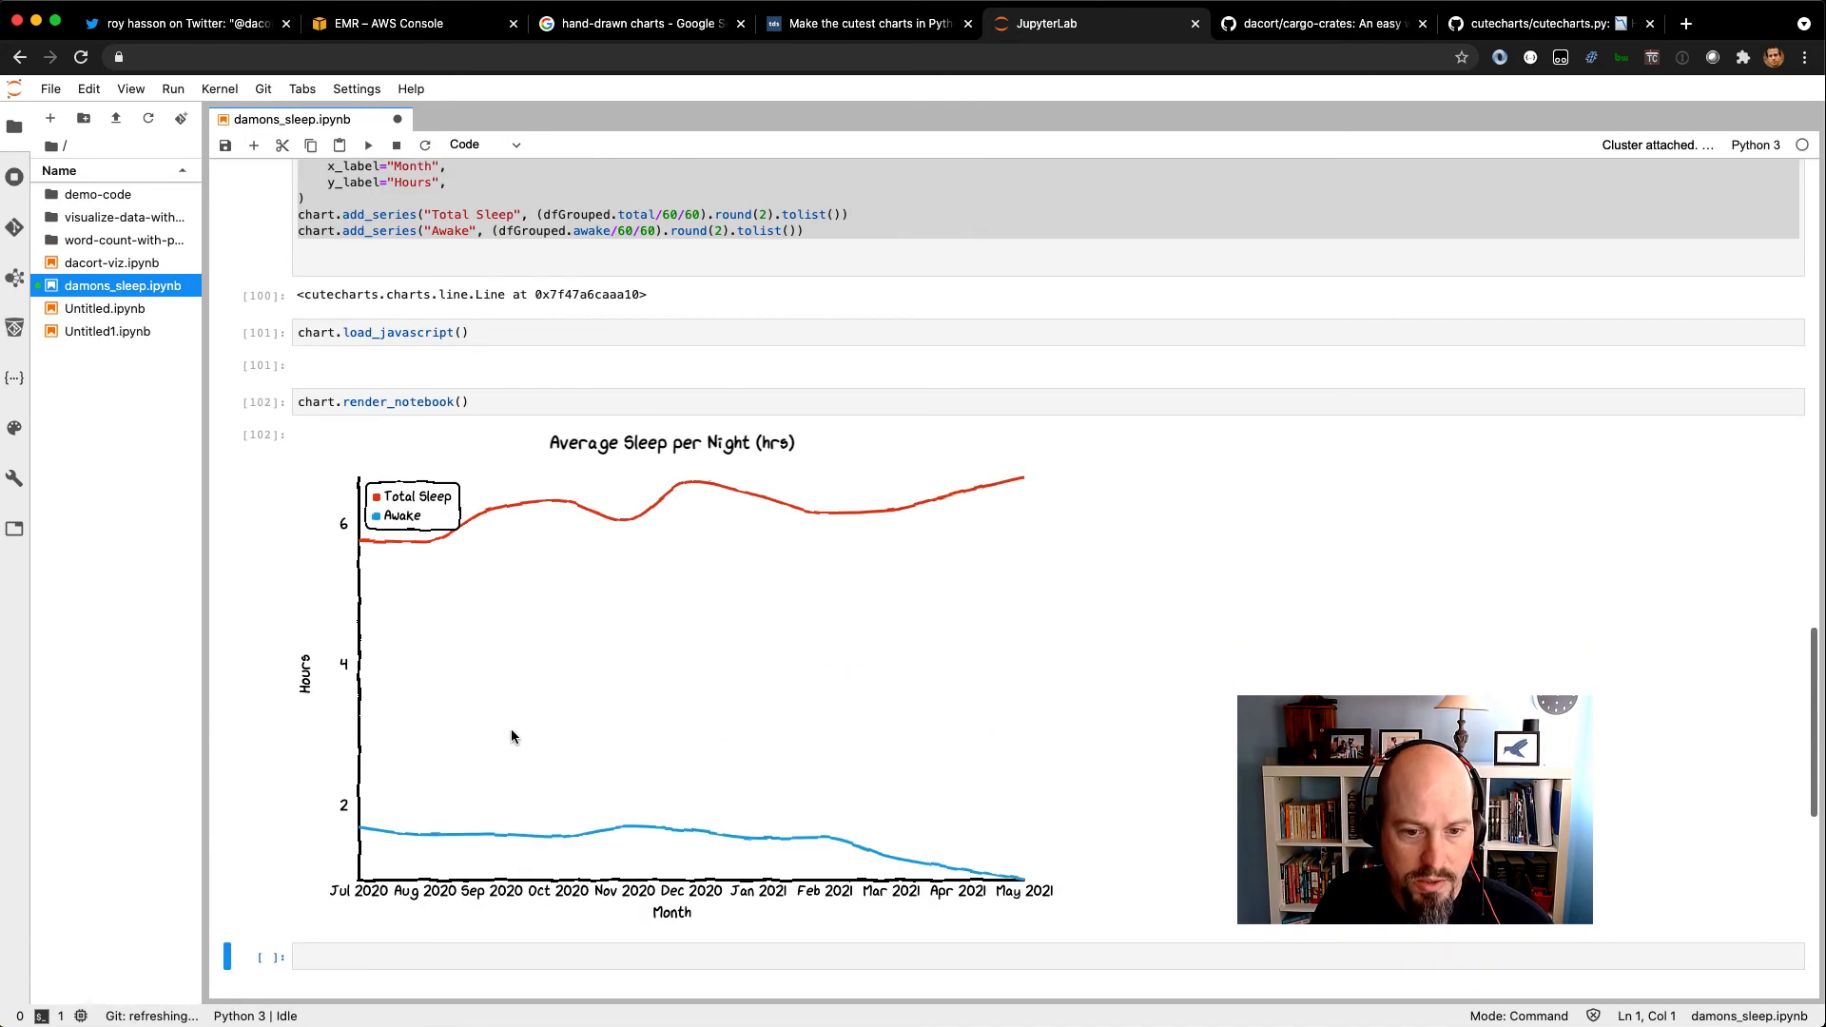
Highlight the Awake series in the chart code, check the rendered chart's data points, and save the notebook.
{"action": "scroll", "coordinate": [597, 313], "scroll_direction": "up", "scroll_amount": 3}
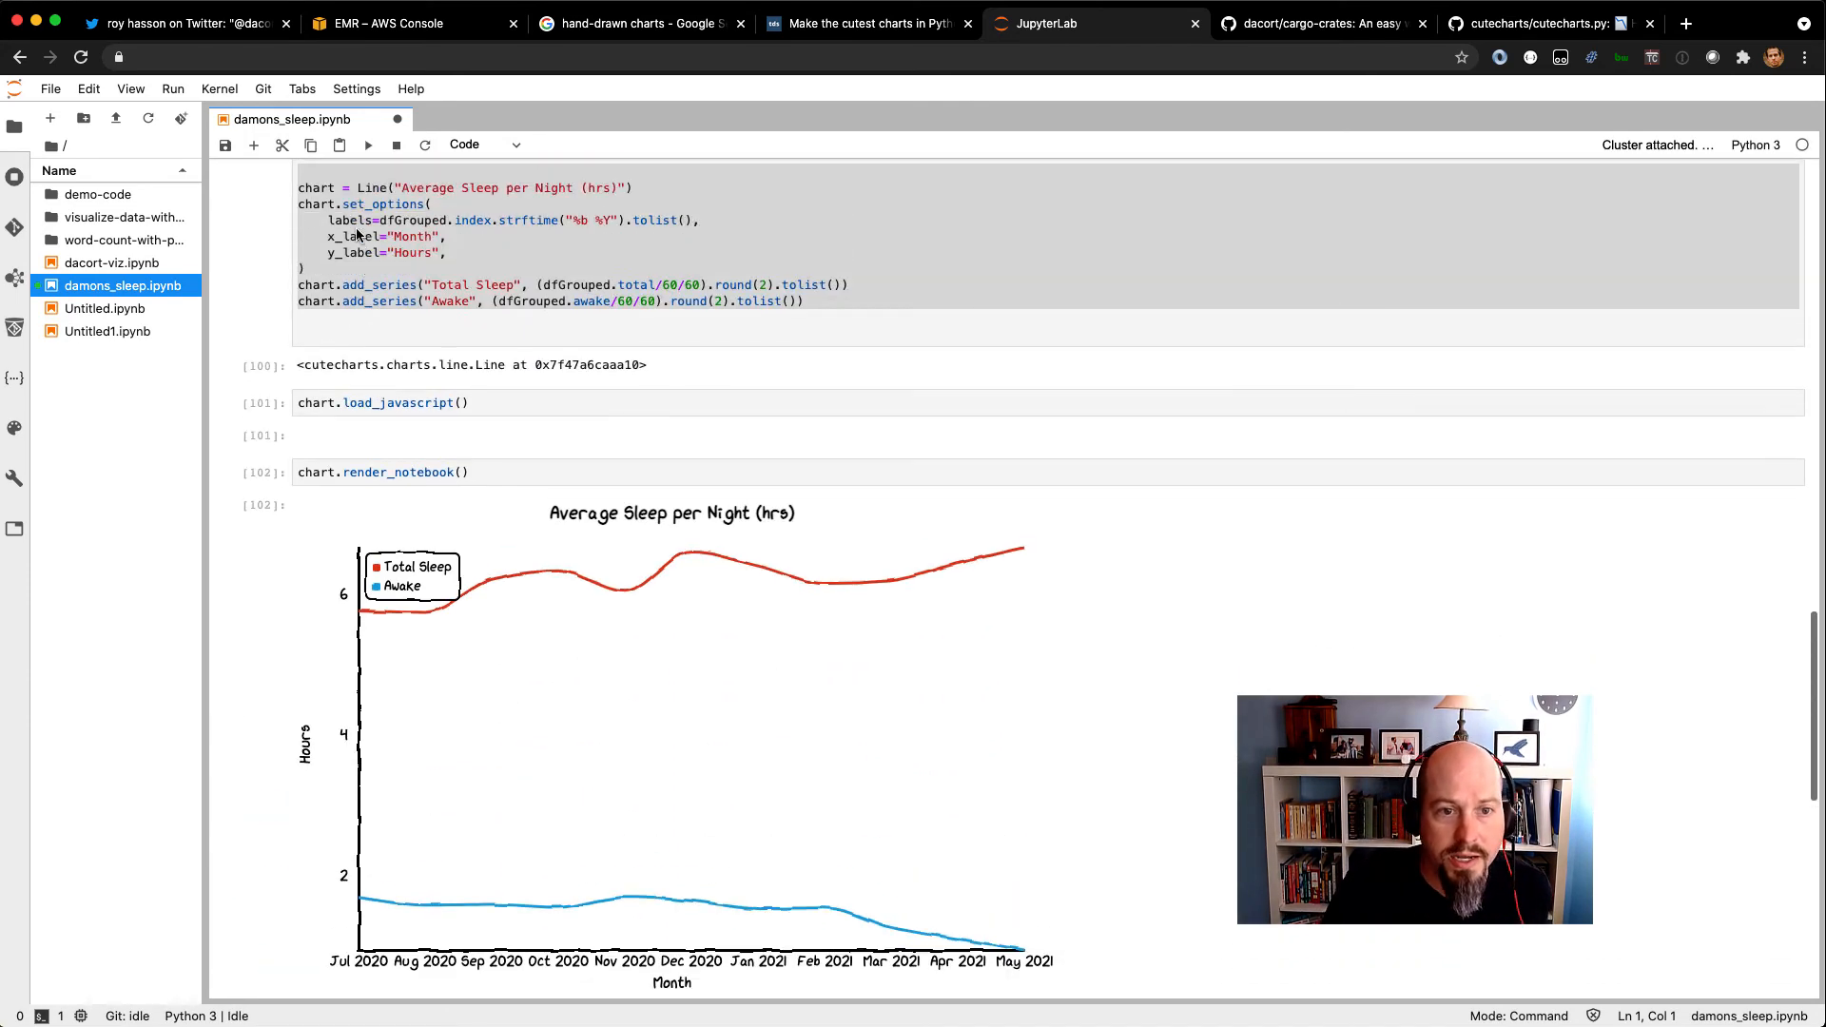
{"action": "left_click", "coordinate": [368, 247]}
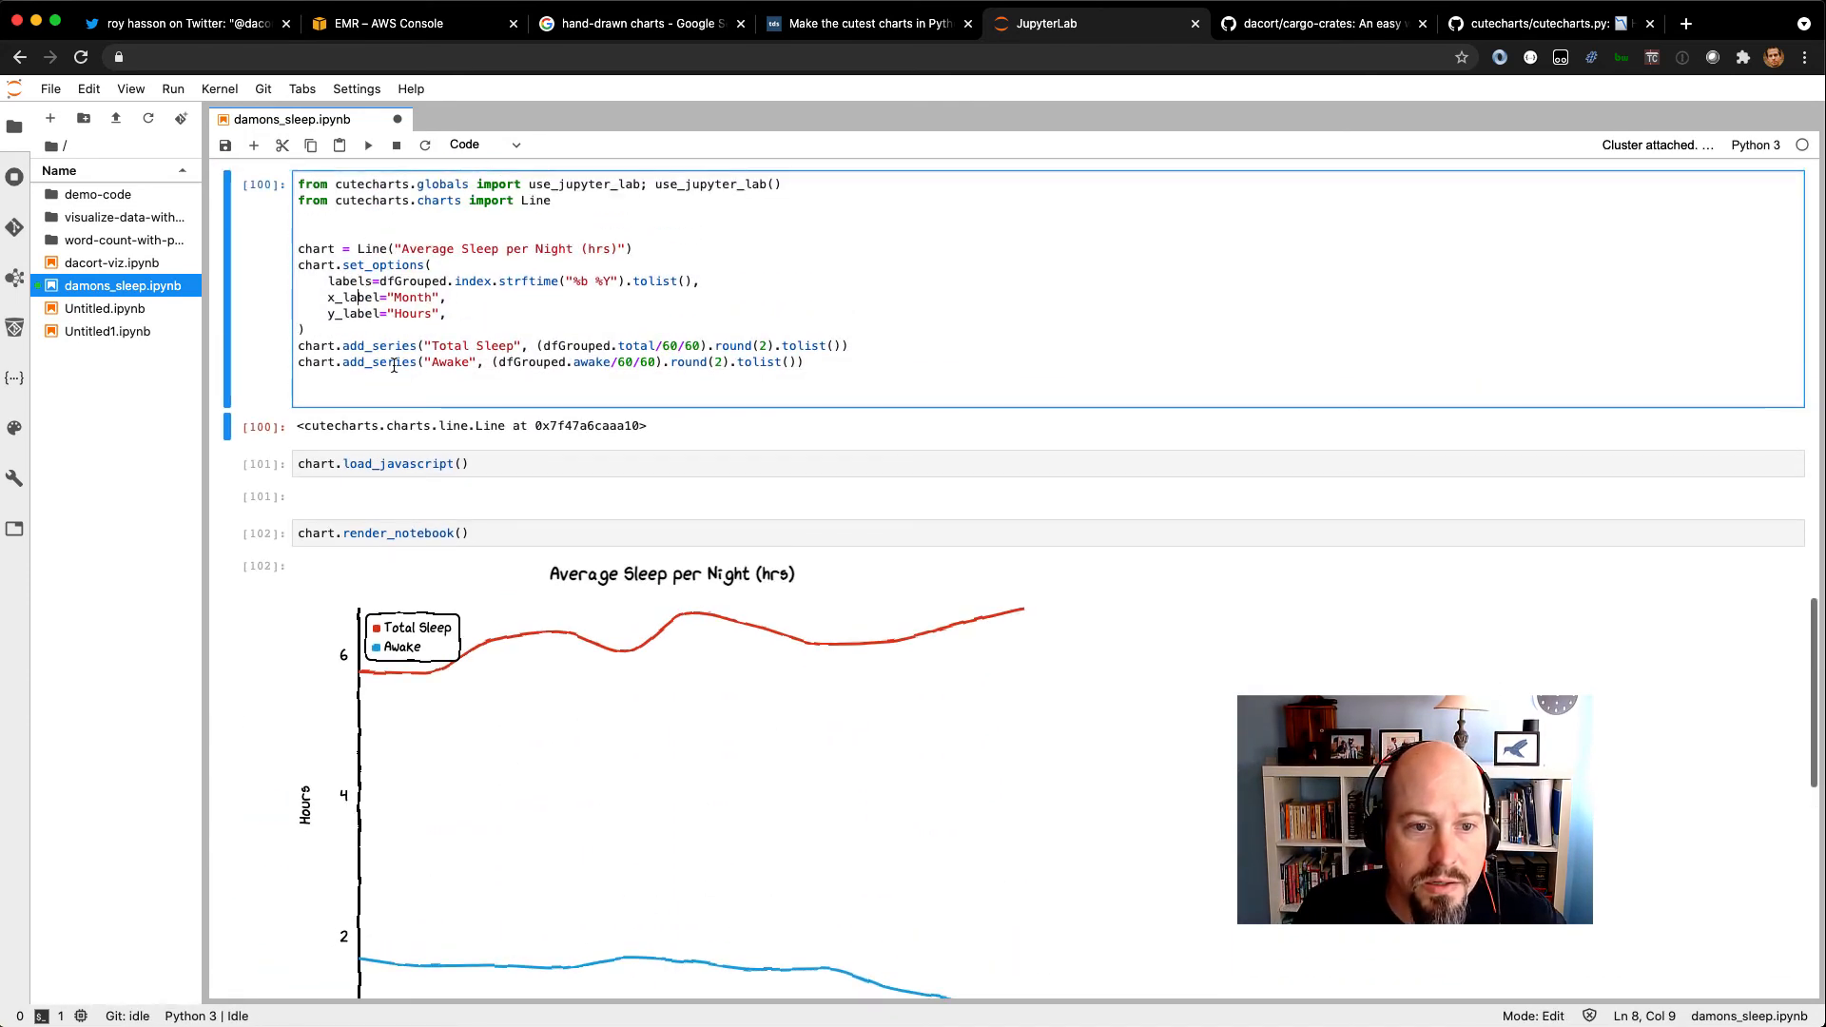
{"action": "left_click_drag", "start_coordinate": [432, 363], "coordinate": [516, 364]}
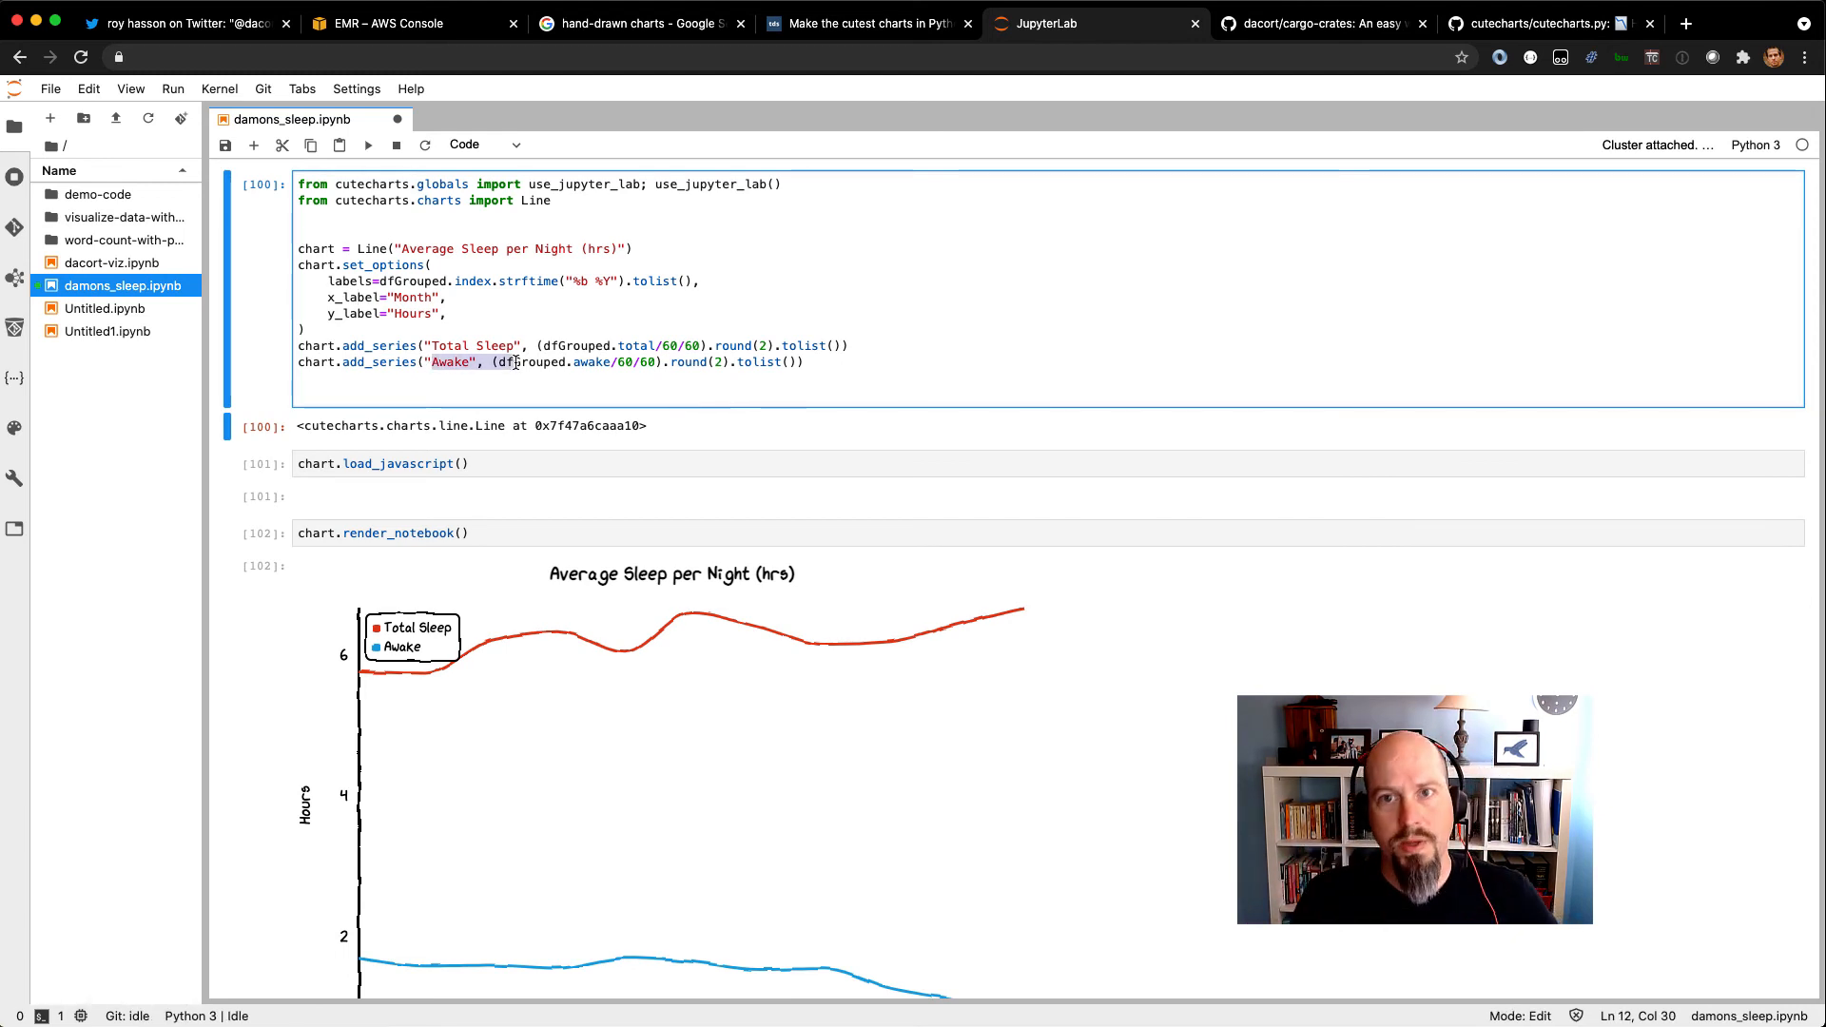
{"action": "scroll", "coordinate": [517, 363], "scroll_direction": "down", "scroll_amount": 3}
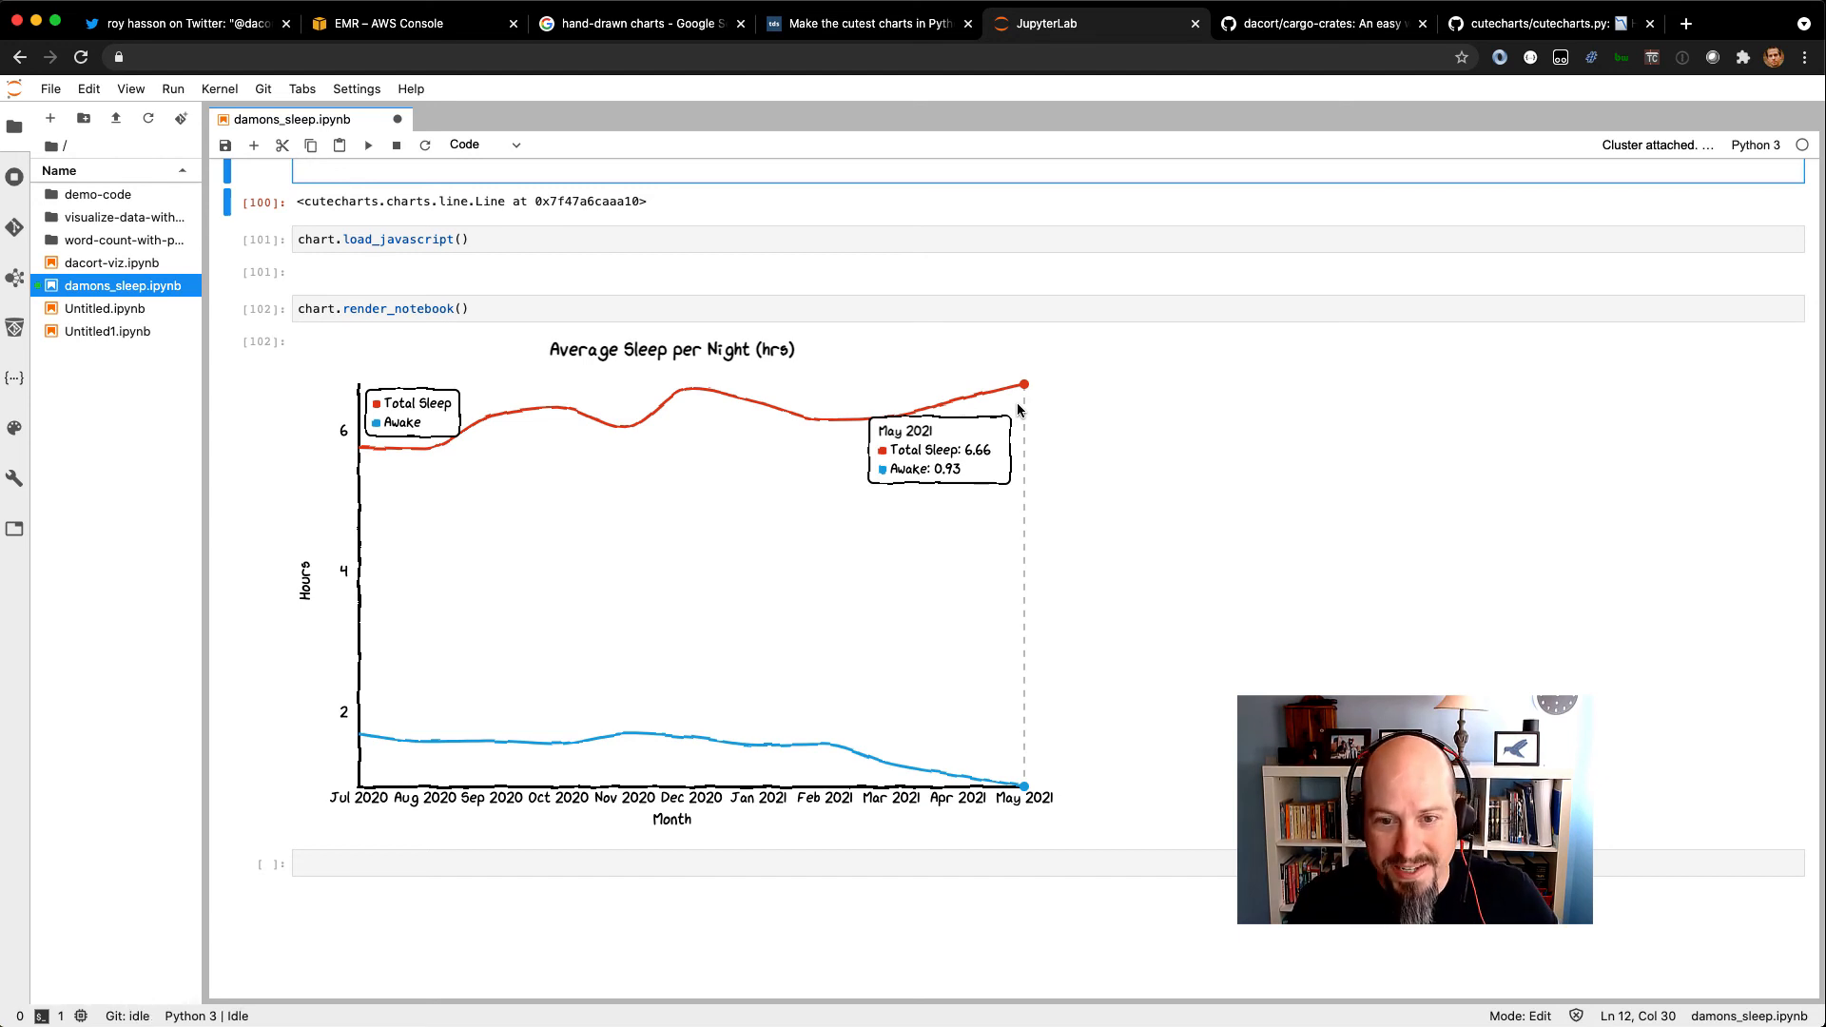
{"action": "key", "text": "super+s"}
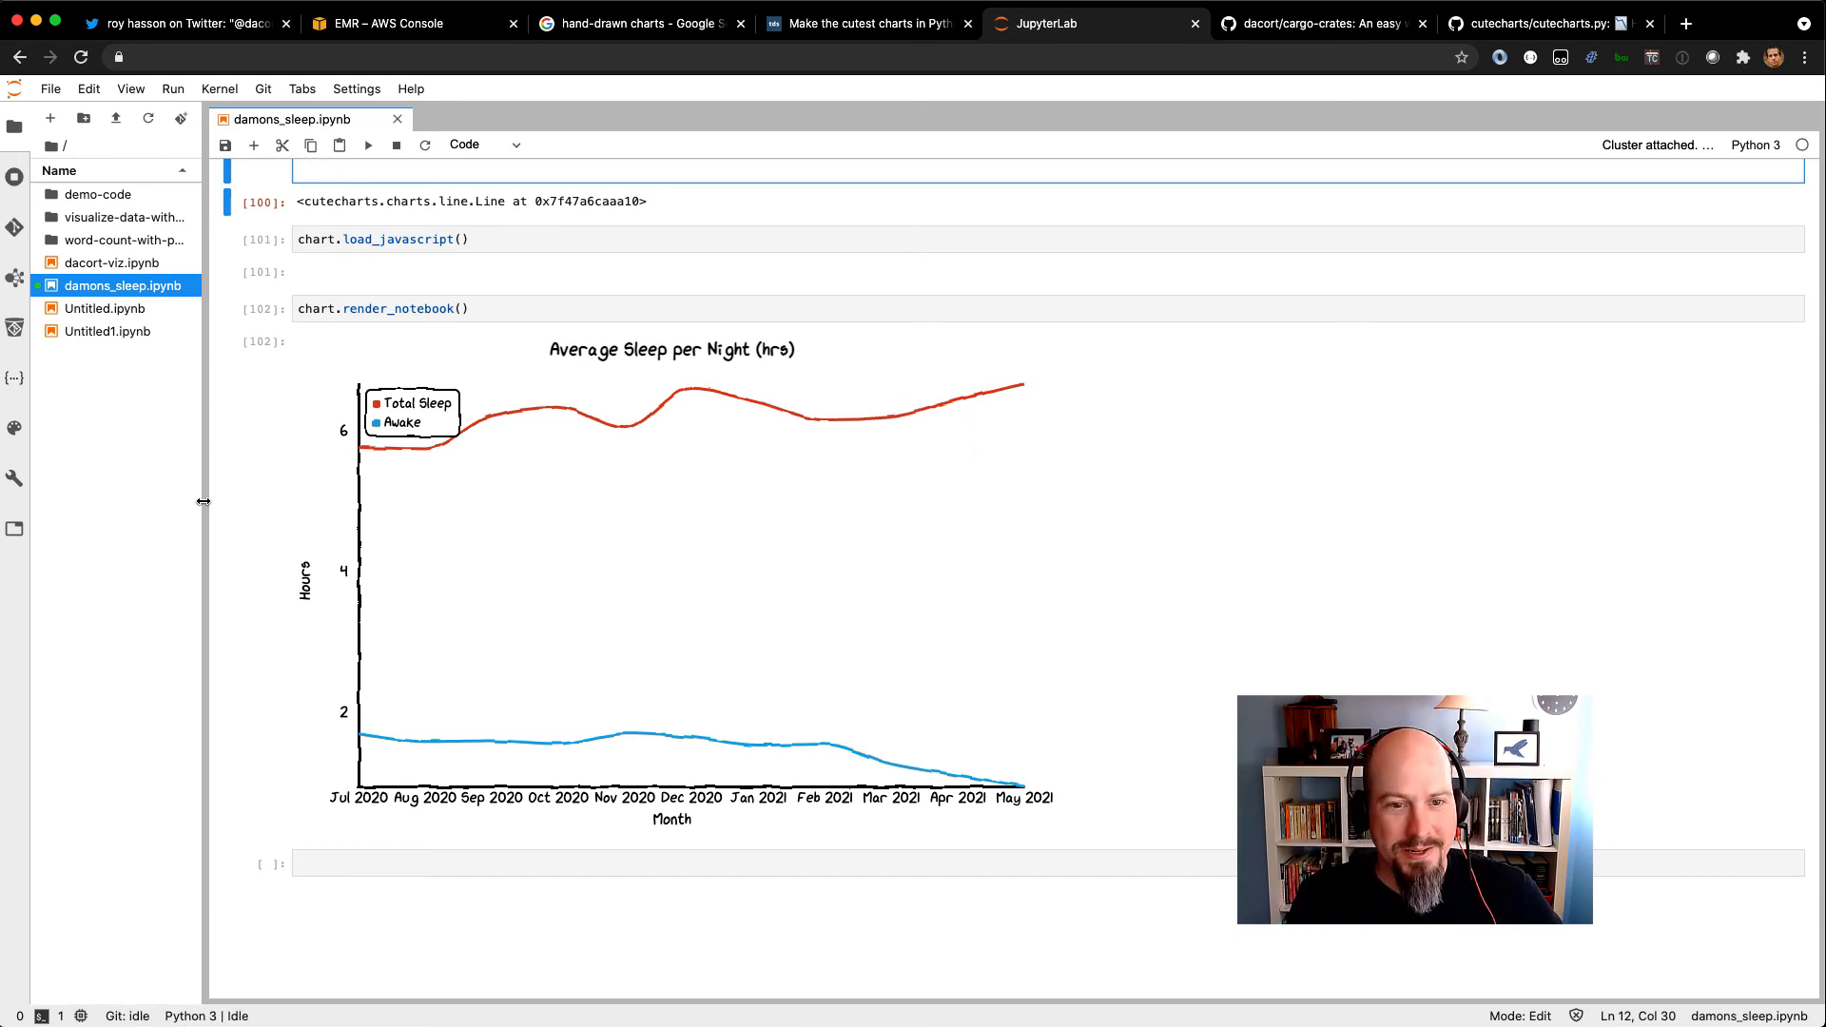
Review the notebook by highlighting the start of the docker run command and returning to the rendered sleep chart.
{"action": "scroll", "coordinate": [262, 483], "scroll_direction": "up", "scroll_amount": 20}
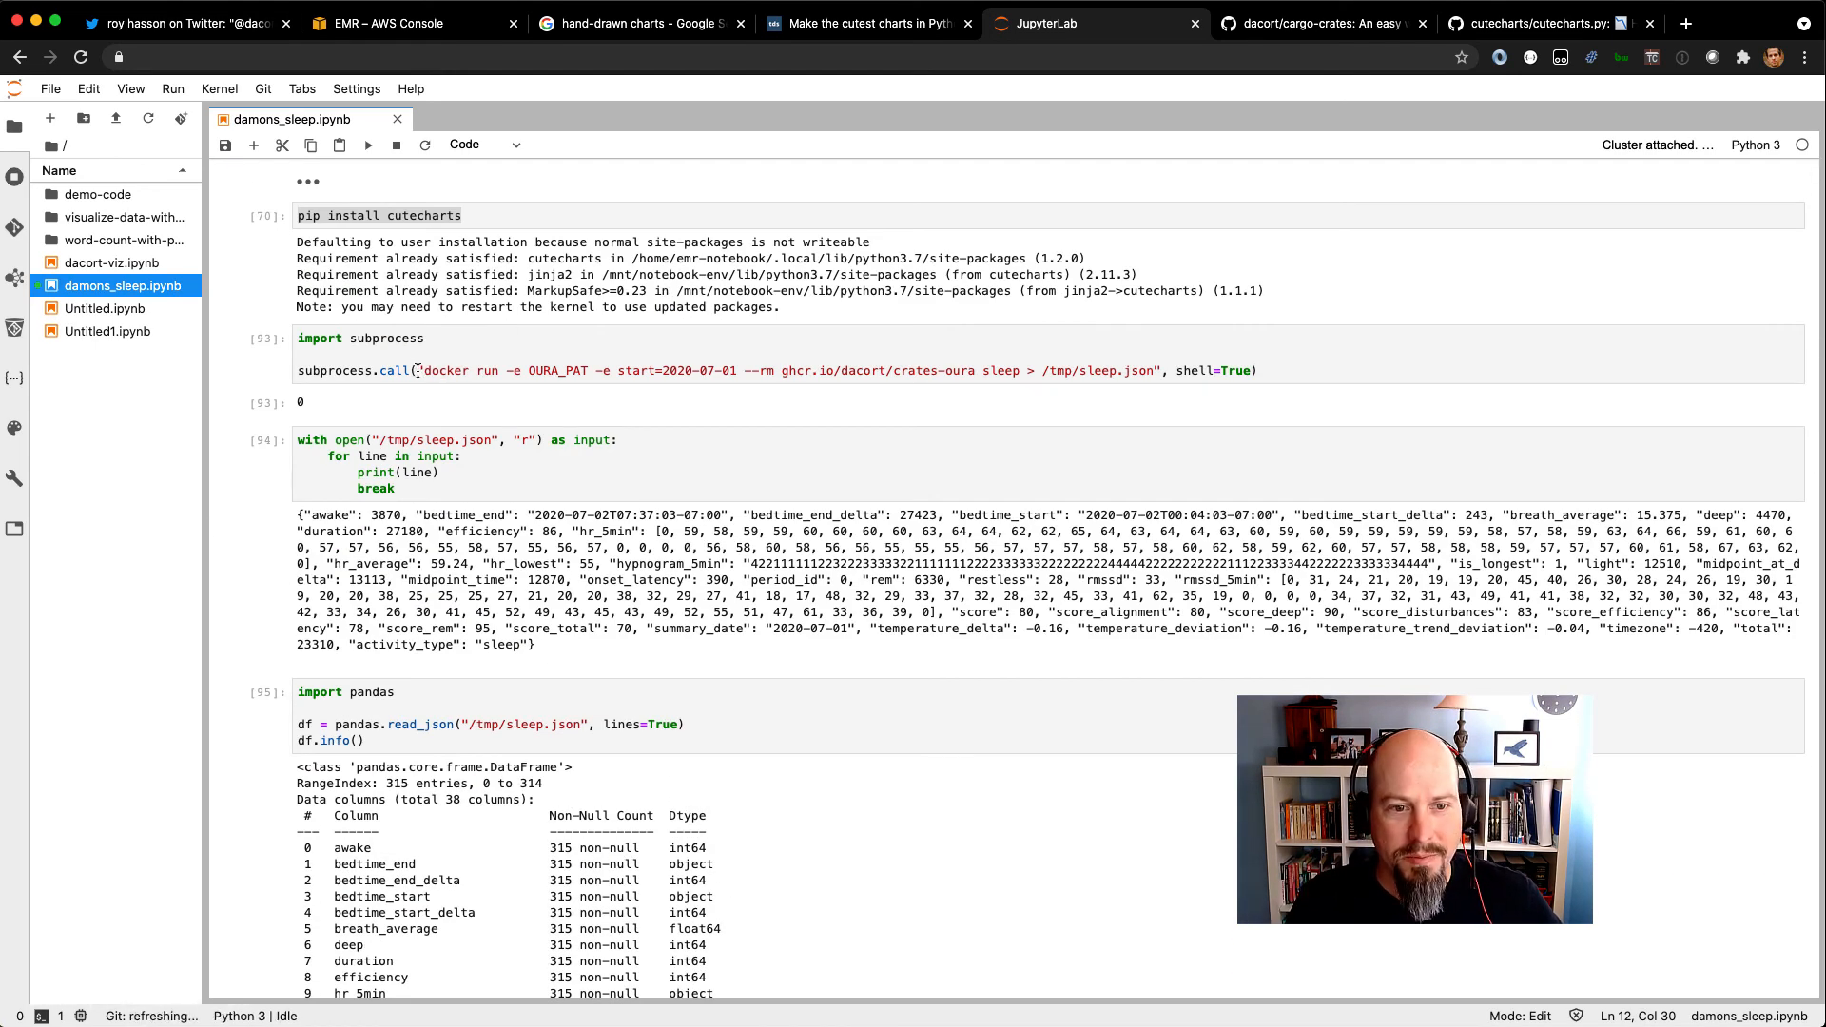
{"action": "left_click_drag", "start_coordinate": [417, 371], "coordinate": [593, 372]}
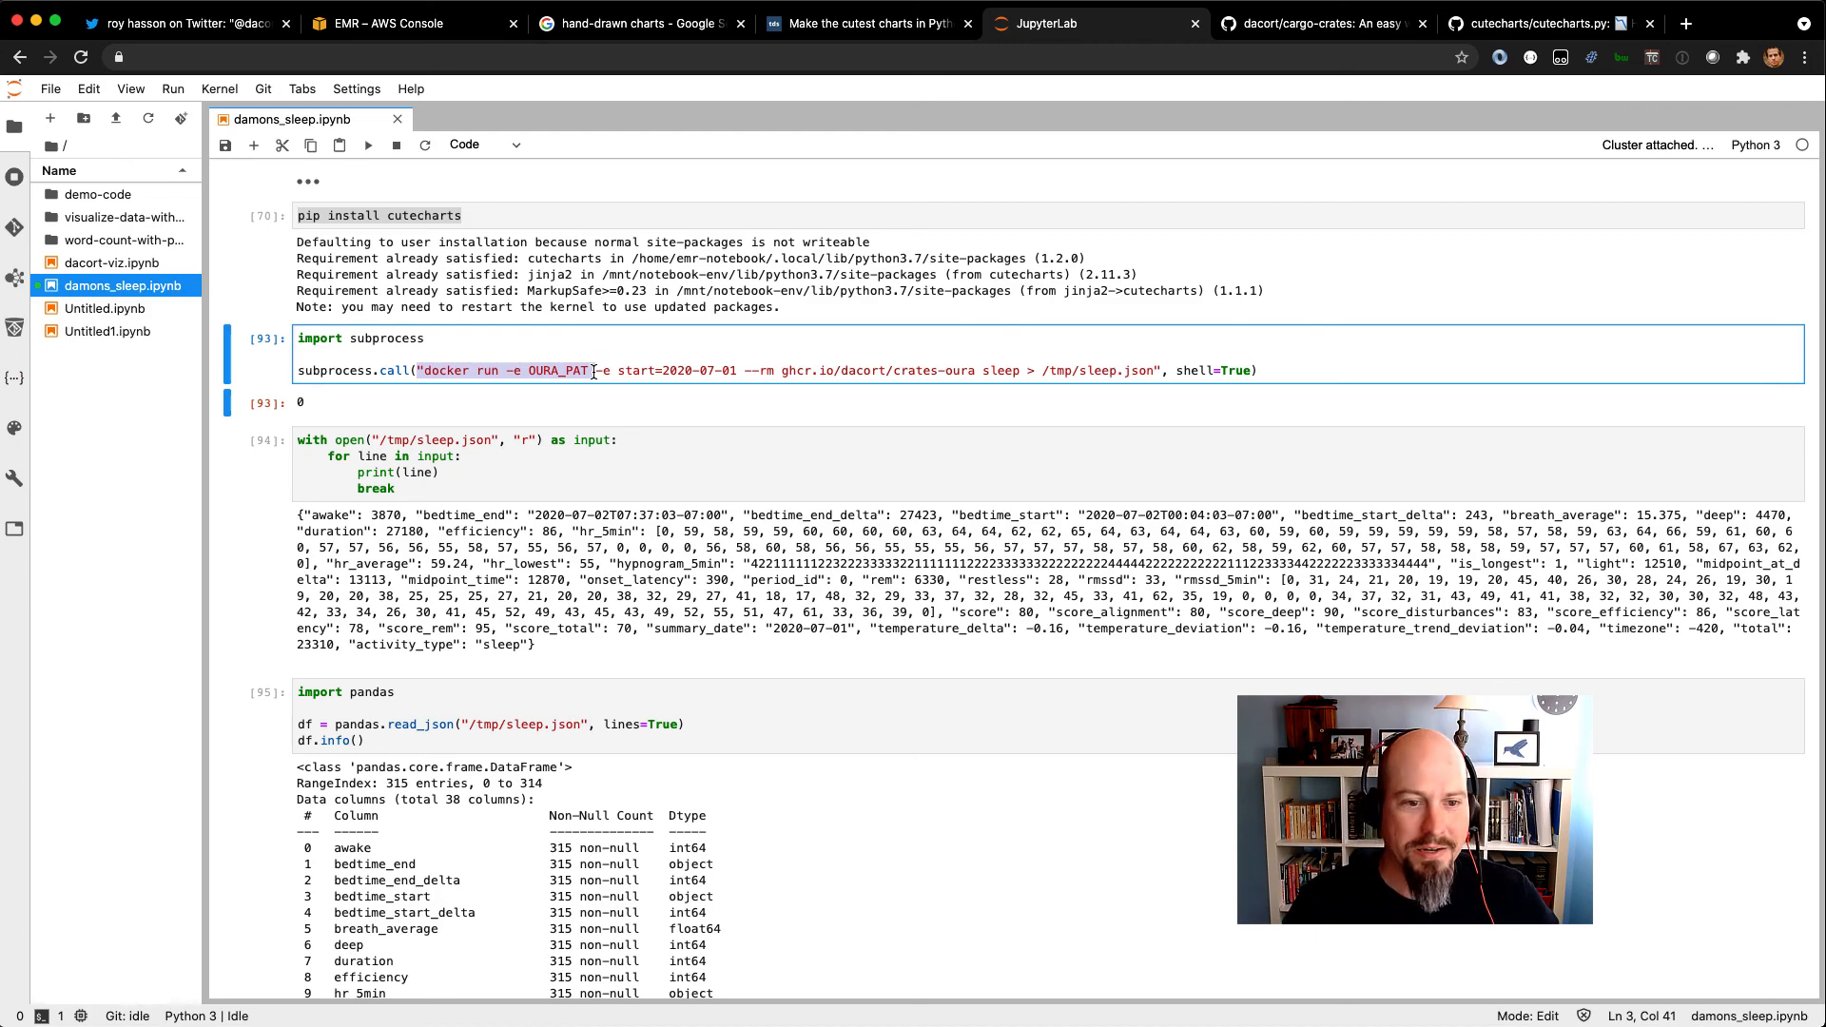
{"action": "scroll", "coordinate": [594, 372], "scroll_direction": "down", "scroll_amount": 20}
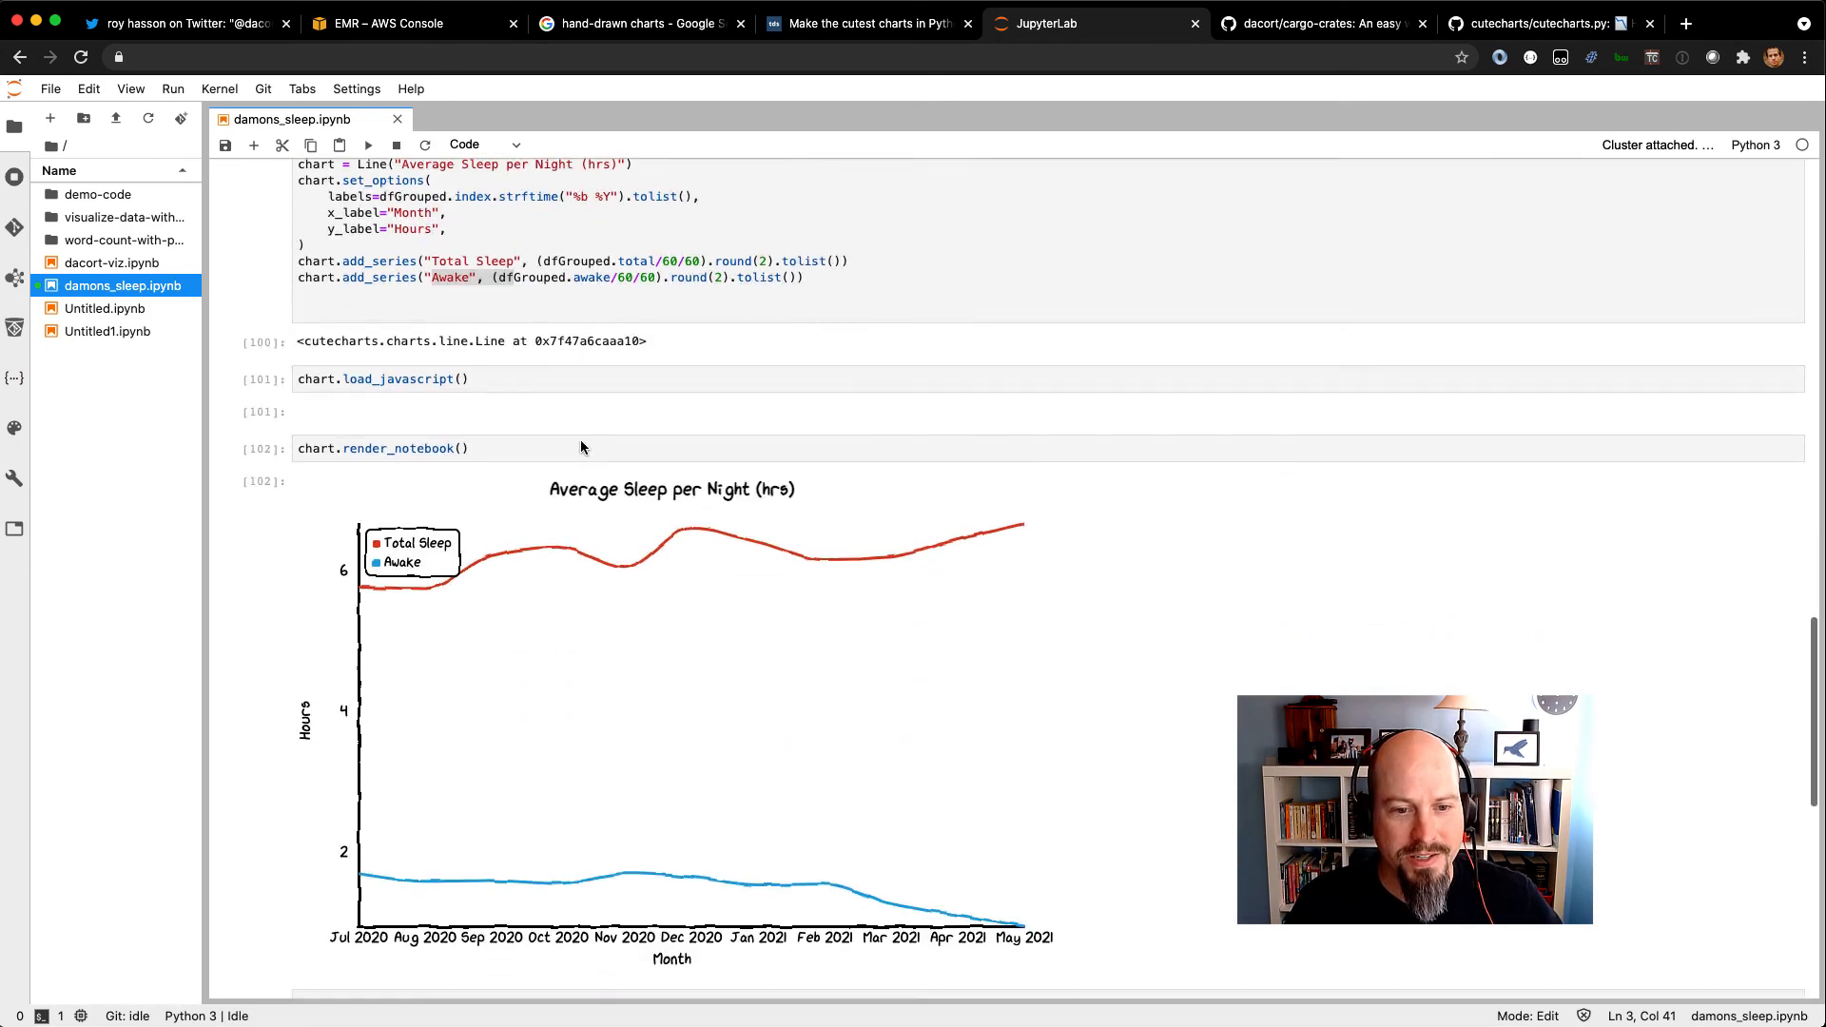
{"action": "scroll", "coordinate": [582, 447], "scroll_direction": "down", "scroll_amount": 3}
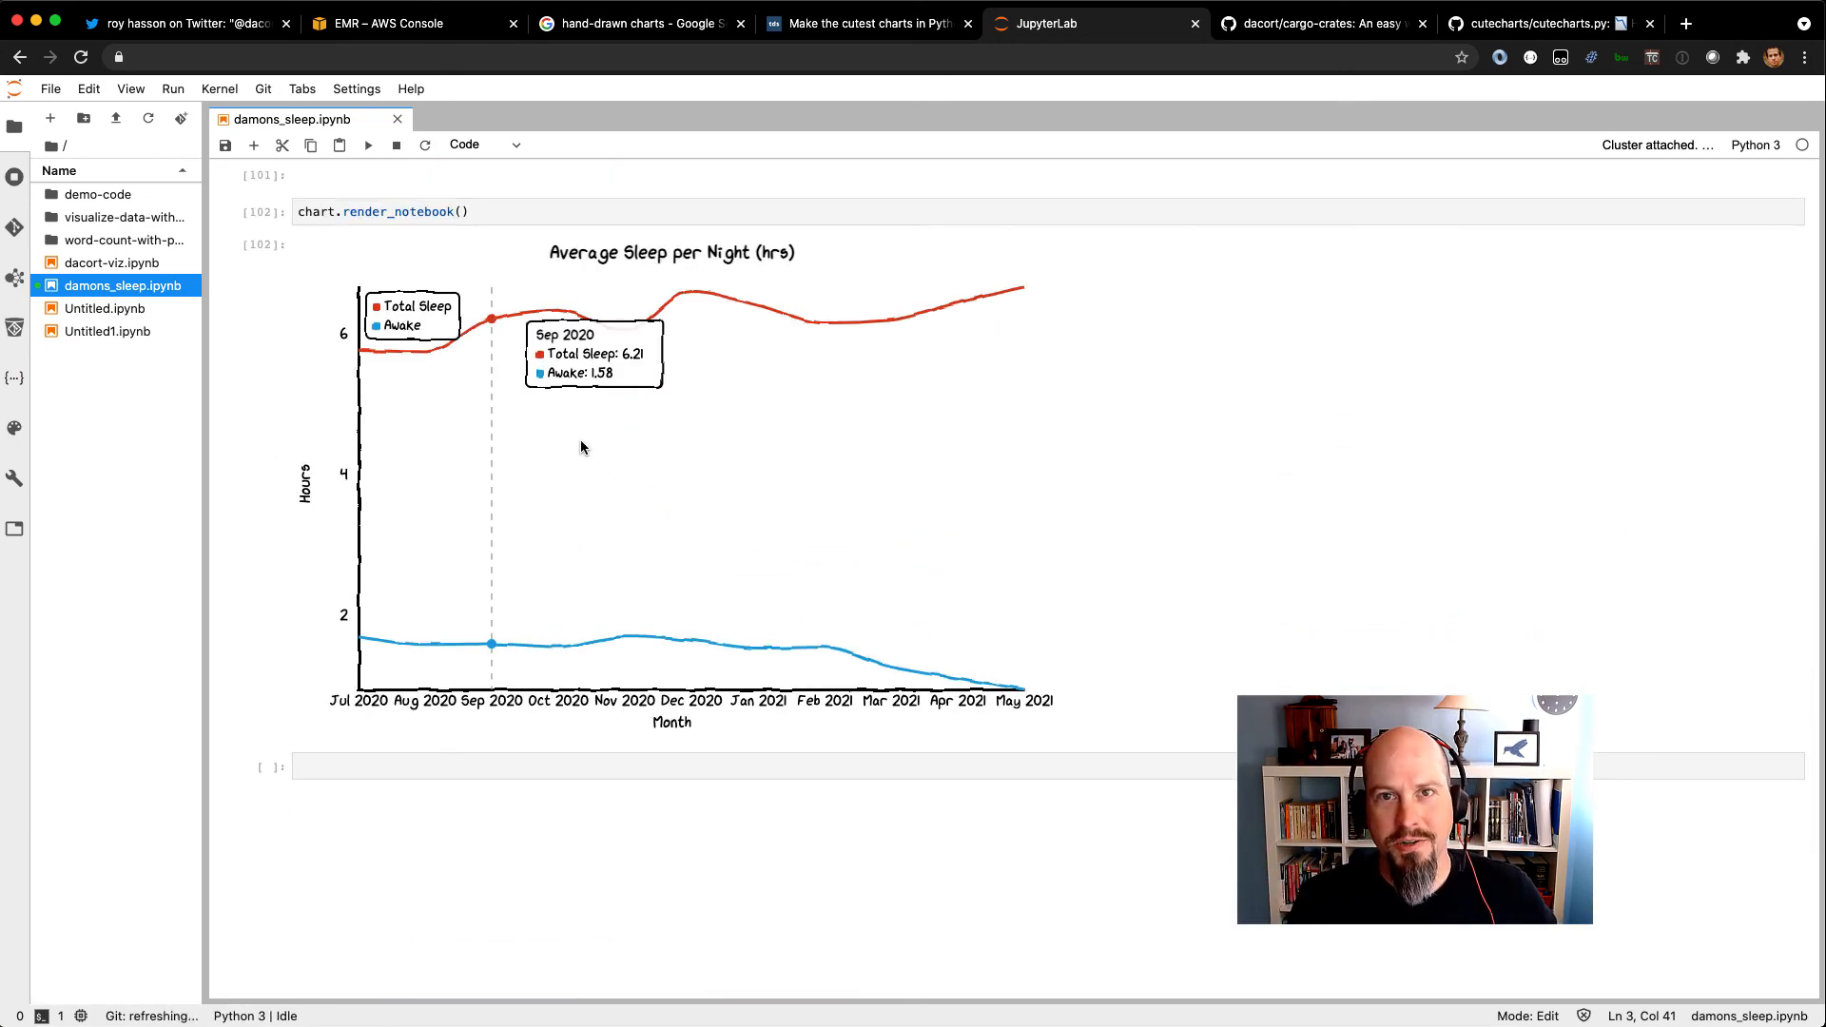